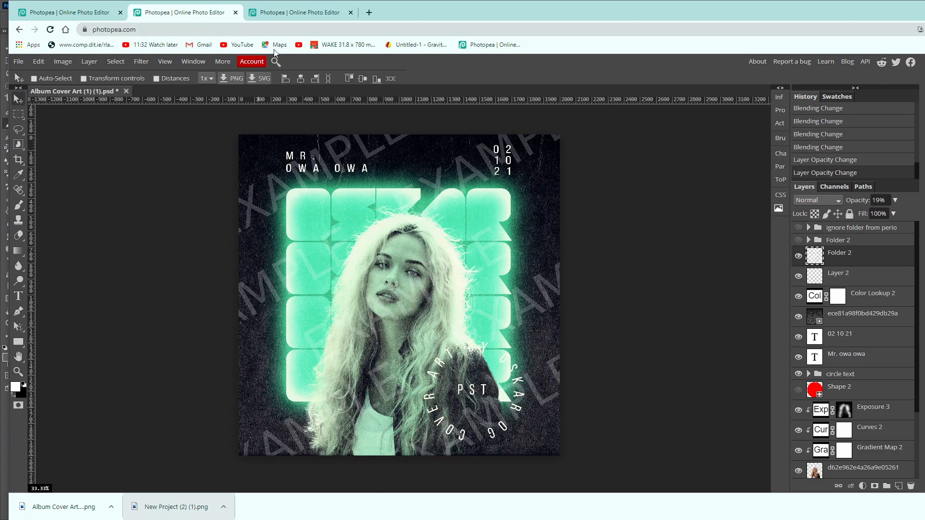
Switch to the blank New Project document and add a black (000000) Color Fill layer above the background.
left_click(290, 14)
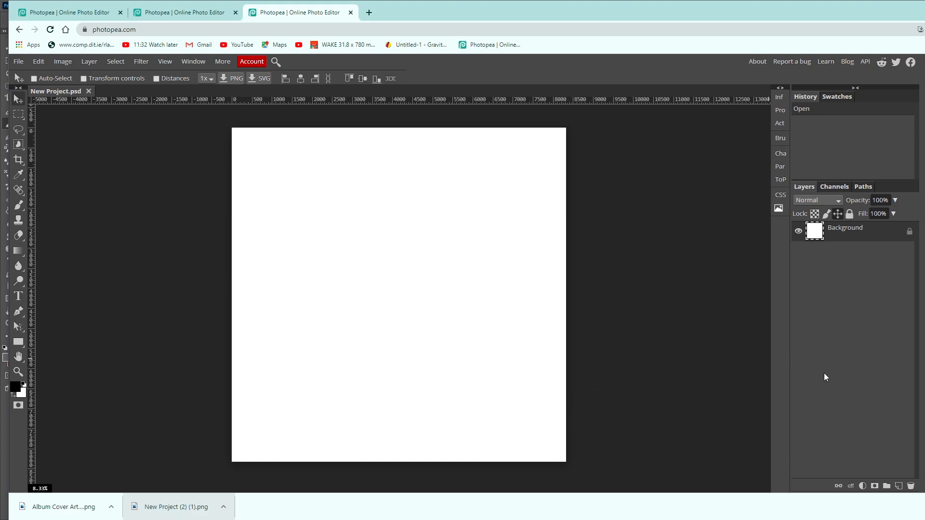
left_click(862, 485)
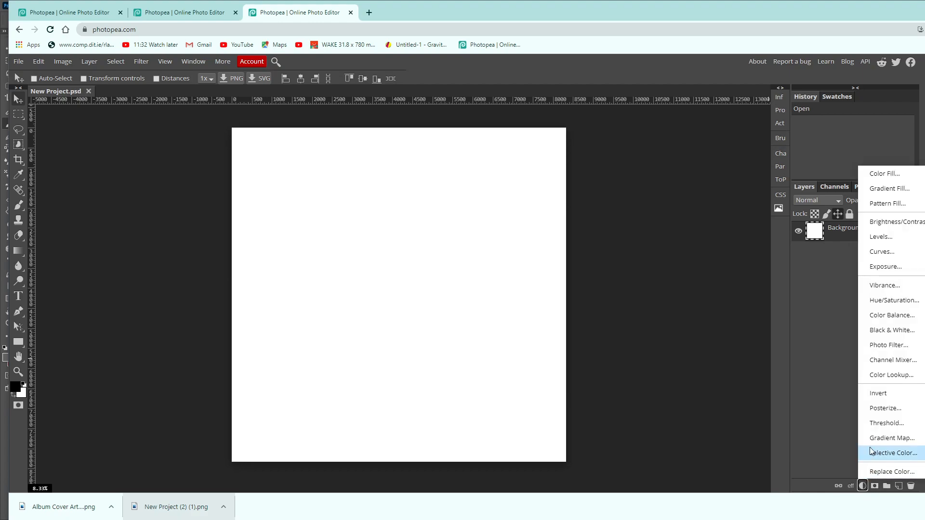
left_click(878, 174)
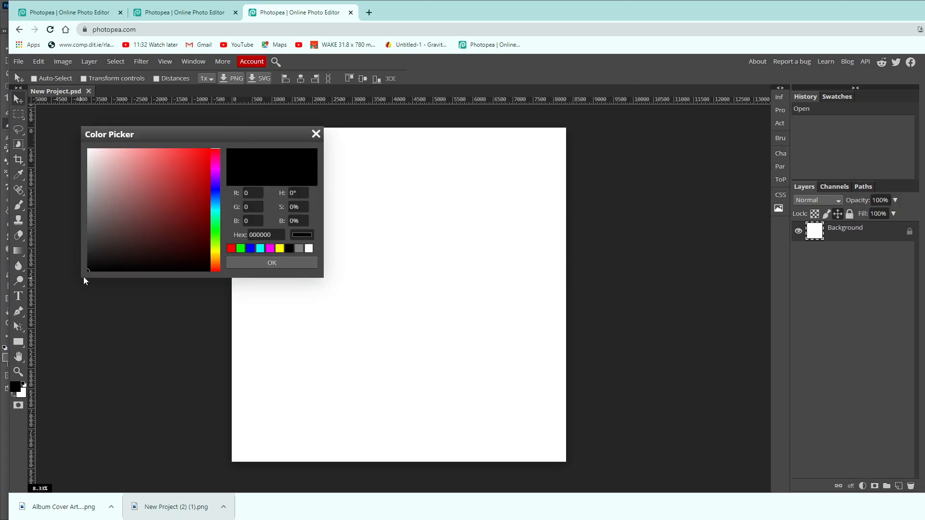
left_click(279, 262)
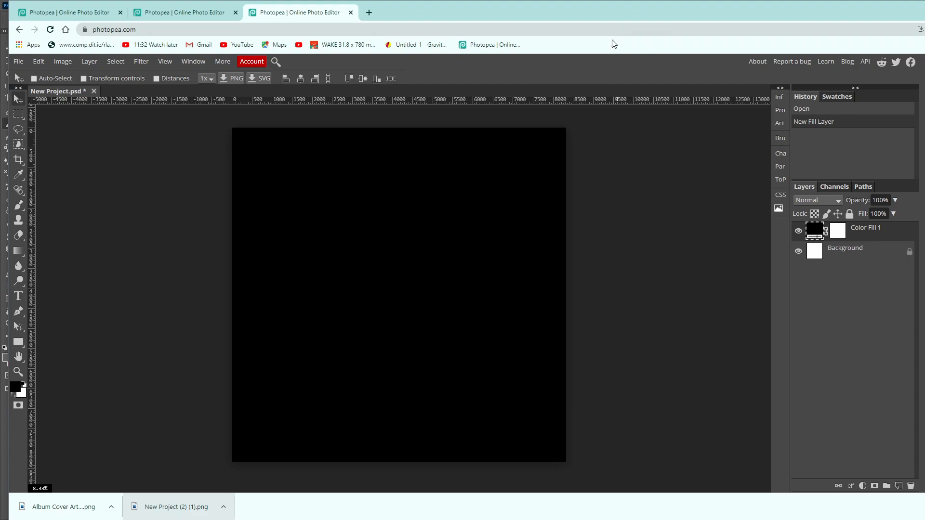
left_click_drag(8, 254, 3, 255)
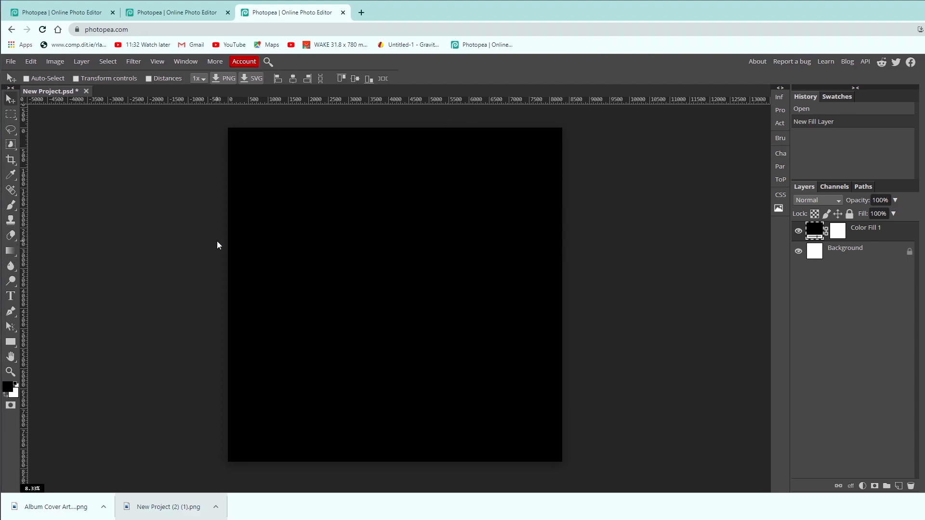
Examine the two finished album cover examples and their layer stacks, and return to the new project.
left_click(67, 13)
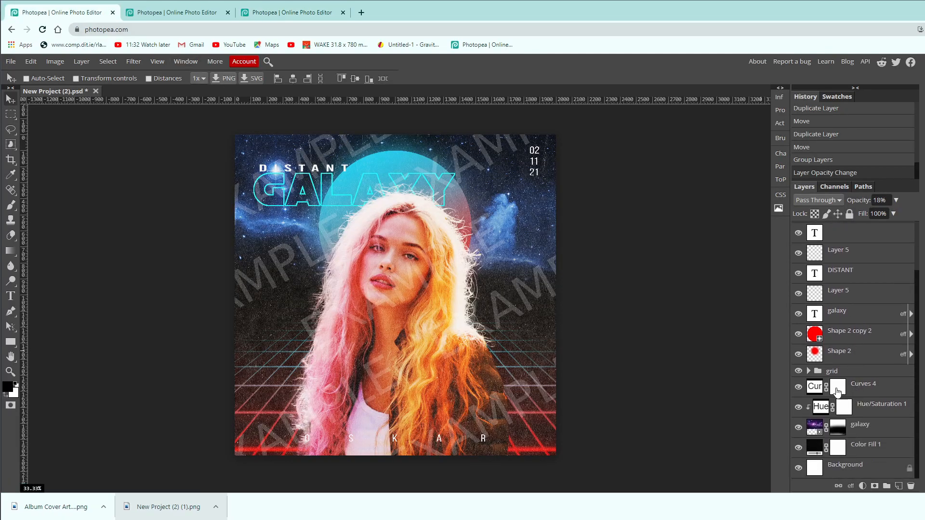
left_click(163, 18)
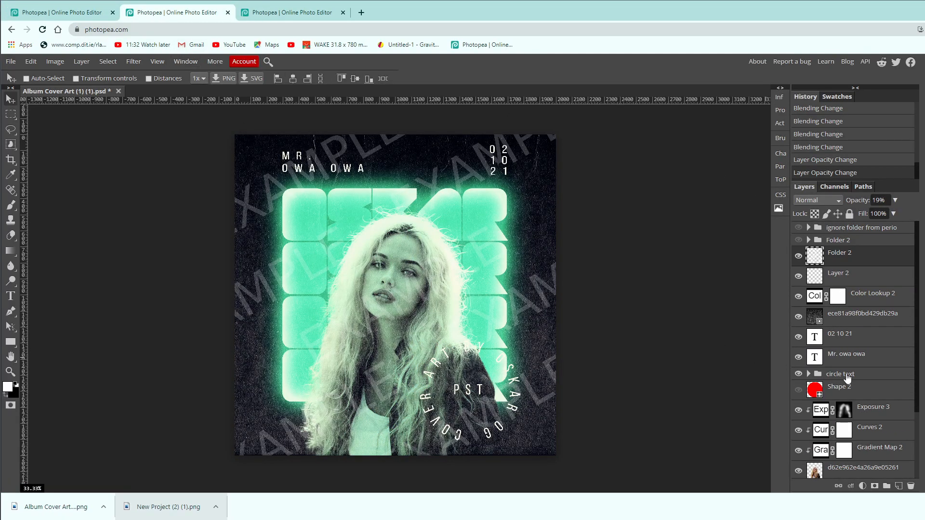
scroll(843, 379, "down", 2)
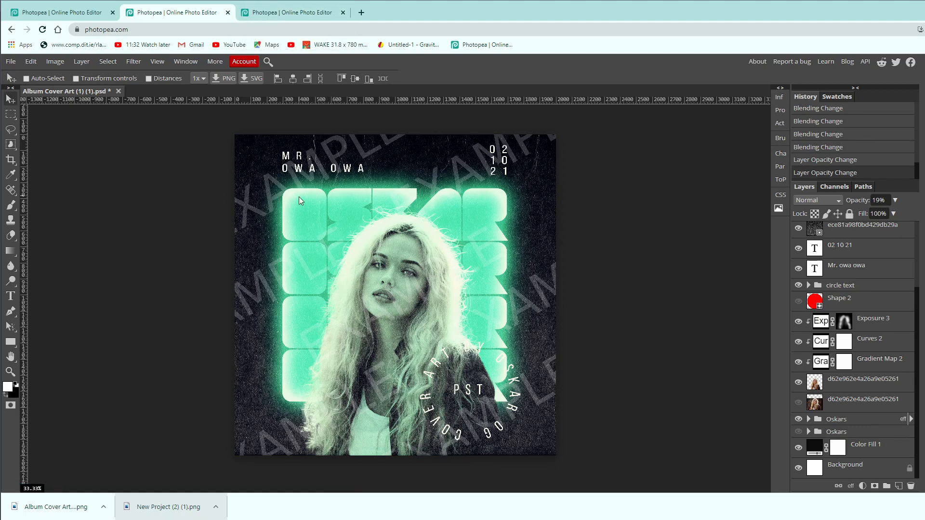
left_click(295, 11)
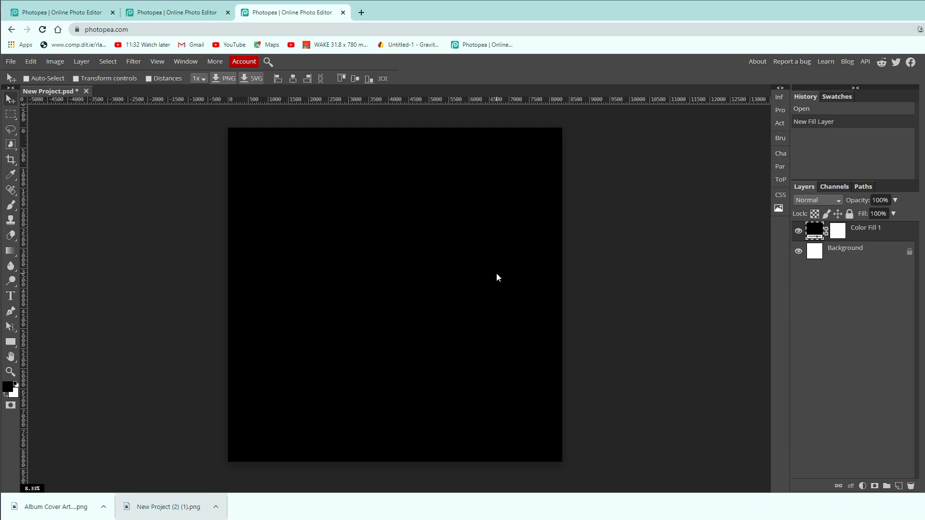
left_click(170, 14)
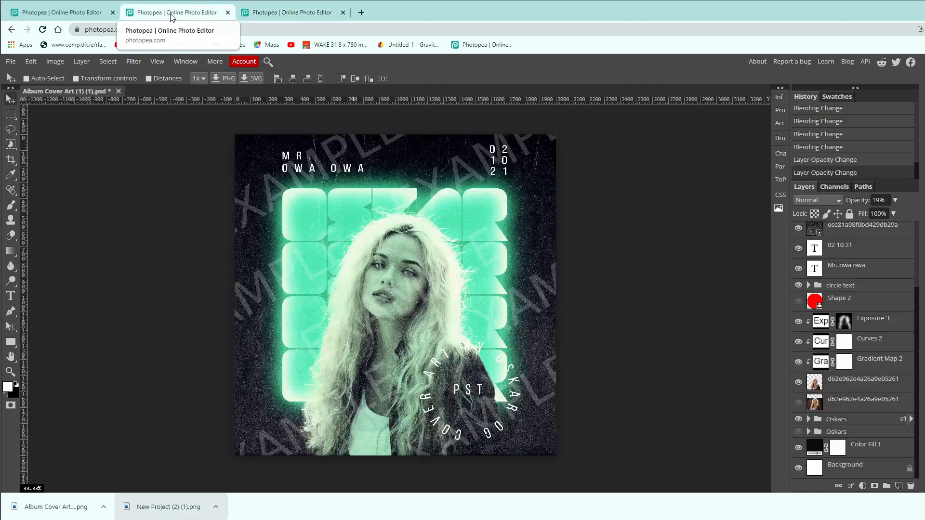
left_click(283, 15)
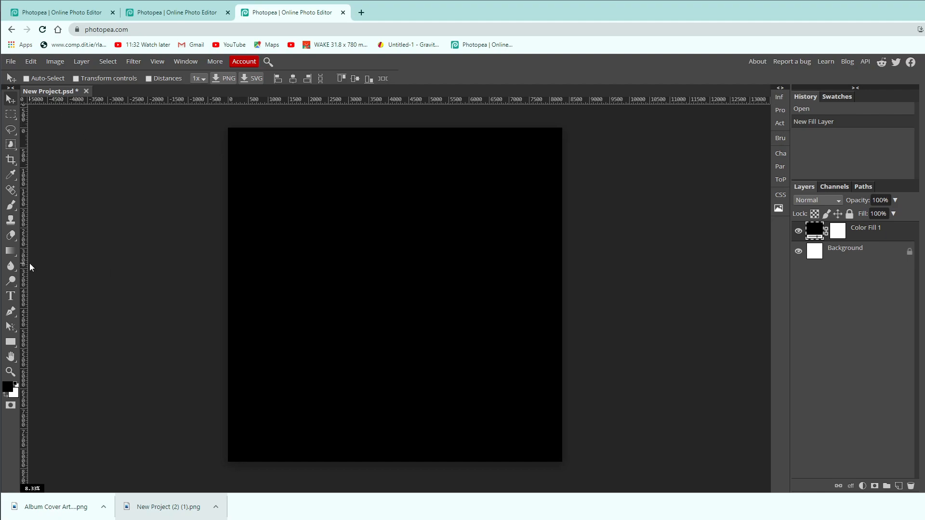
Activate the Type tool, browse the available fonts, search for "gei" and choose the GEIST RND font.
left_click(11, 296)
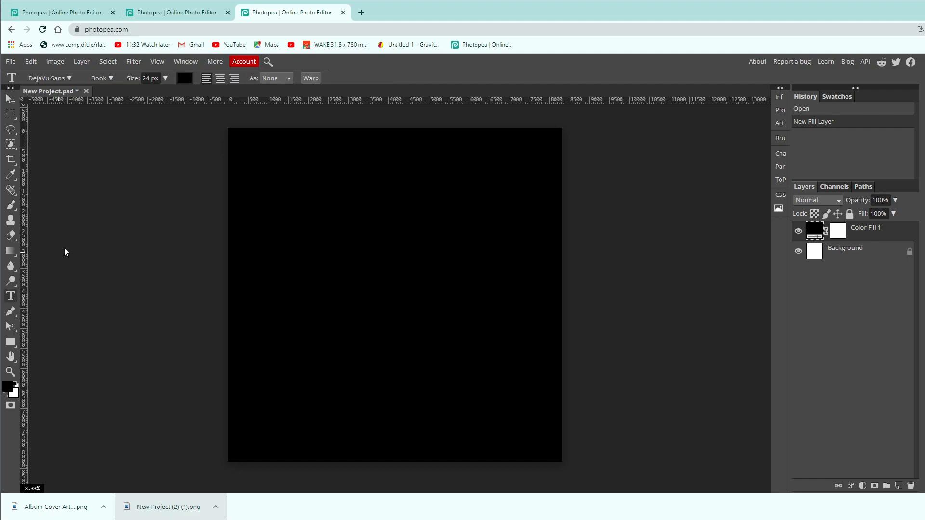
left_click(62, 80)
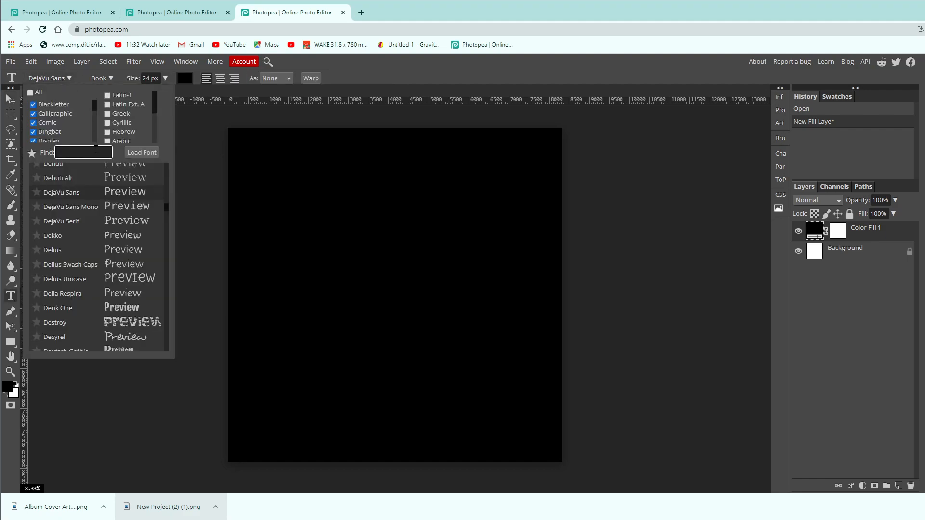
scroll(96, 272, "down", 3)
scroll(98, 270, "down", 1)
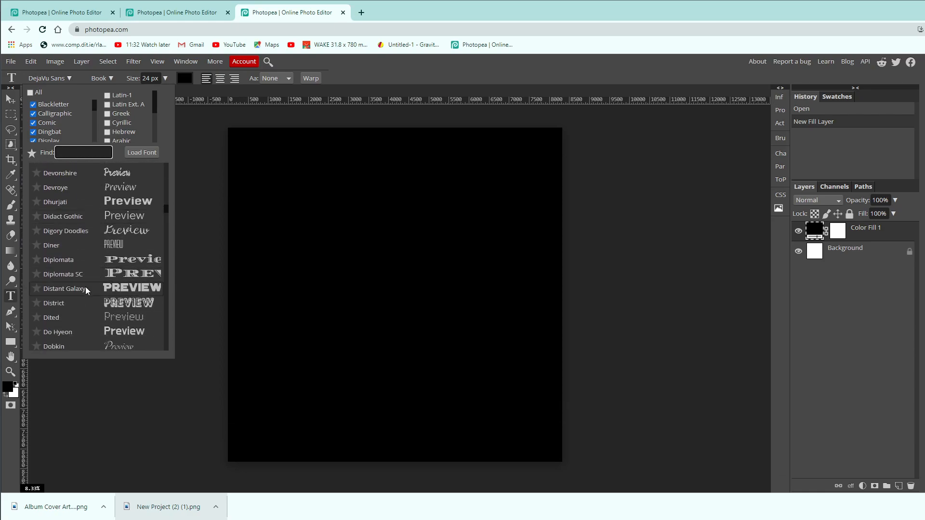
scroll(110, 250, "down", 7)
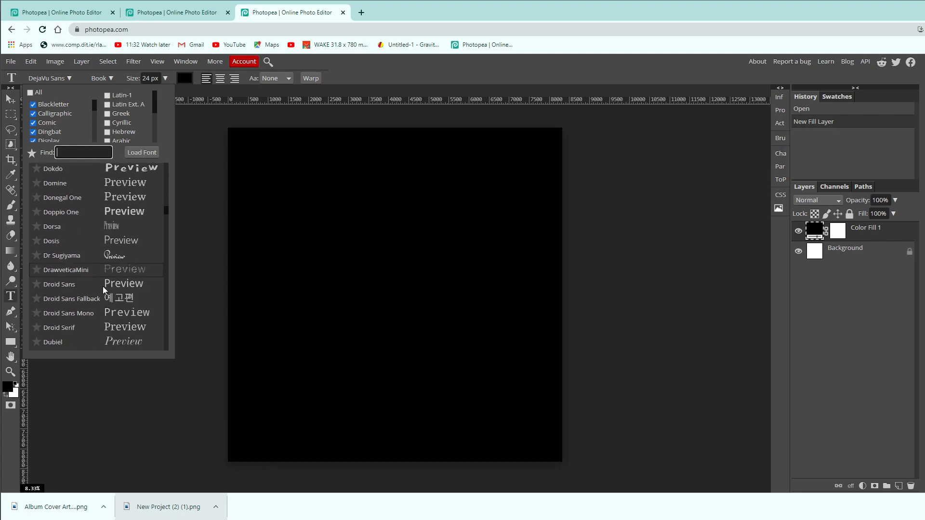
scroll(105, 292, "down", 10)
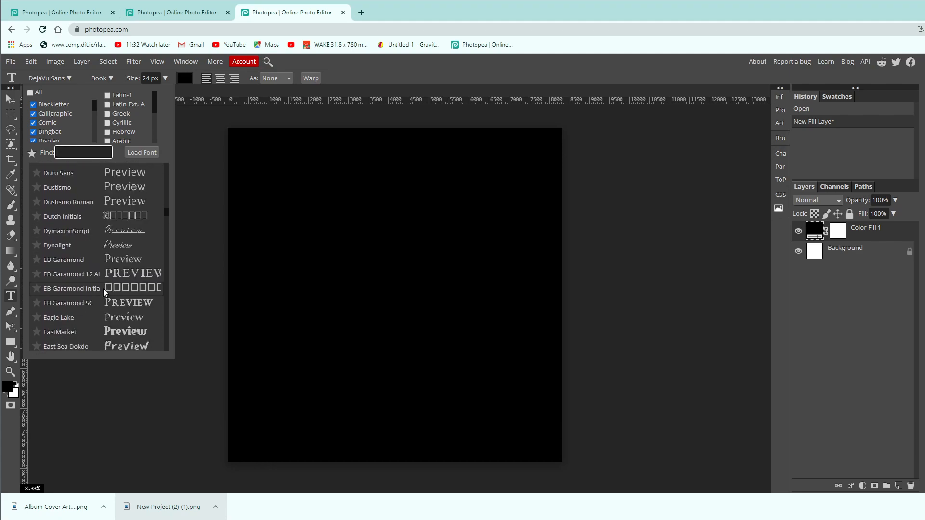
scroll(105, 289, "down", 3)
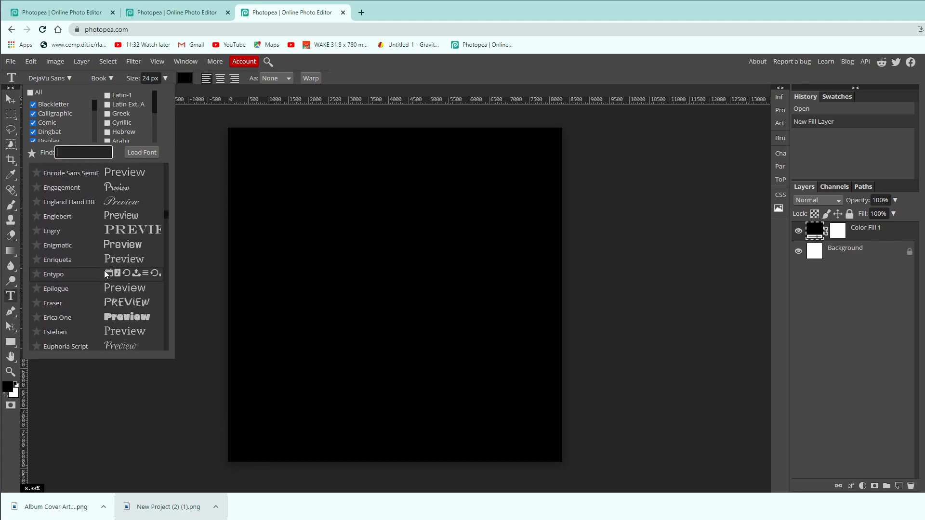
type("gei")
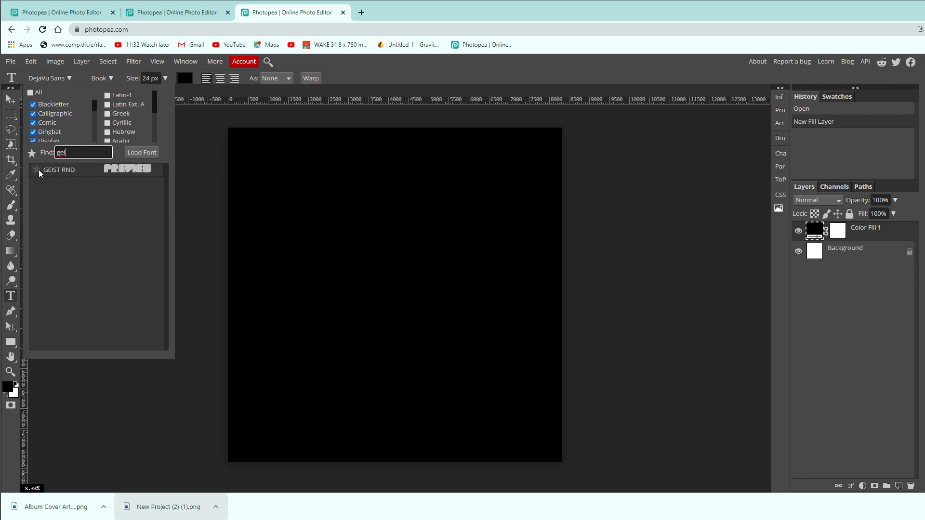
left_click(79, 174)
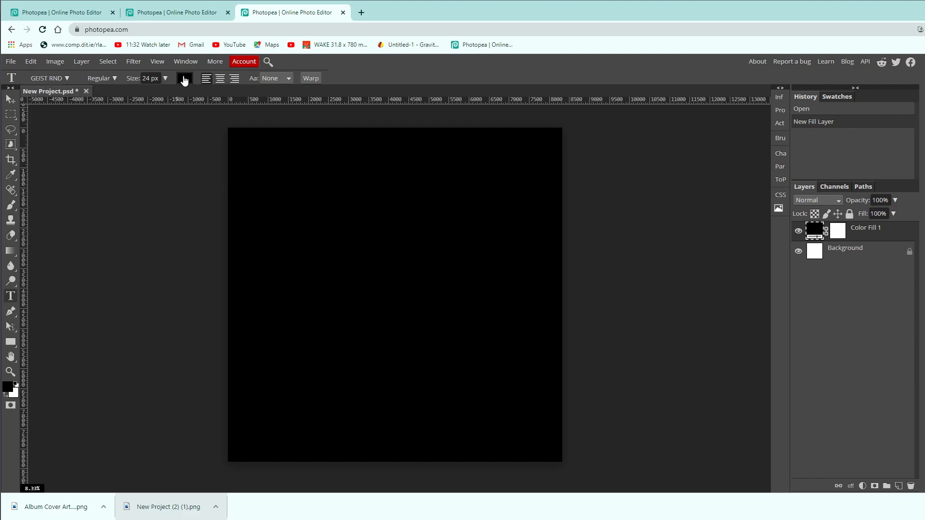
Set the text colour to orange (ff9100).
left_click(184, 79)
left_click_drag(158, 168, 257, 110)
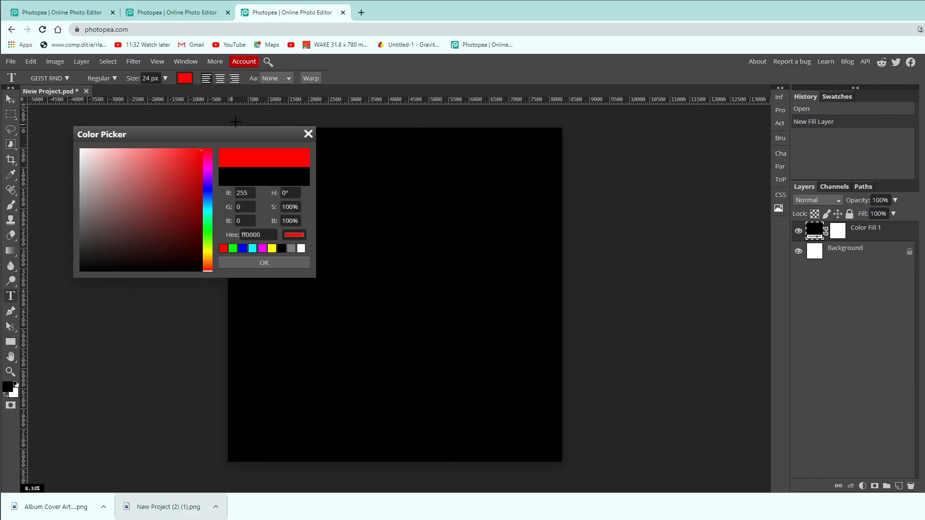
left_click(209, 213)
mouse_move(209, 212)
left_mouse_down()
mouse_move(210, 190)
mouse_move(207, 259)
left_mouse_up()
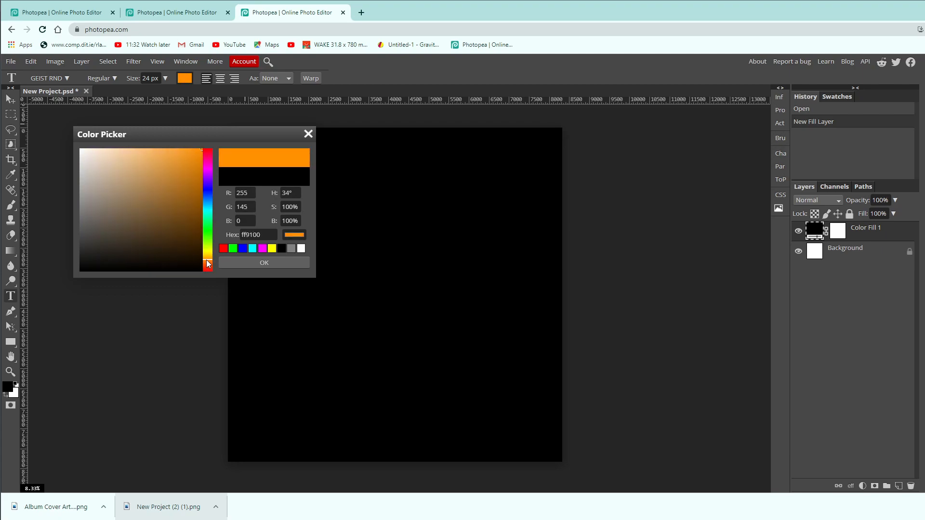
left_click(244, 263)
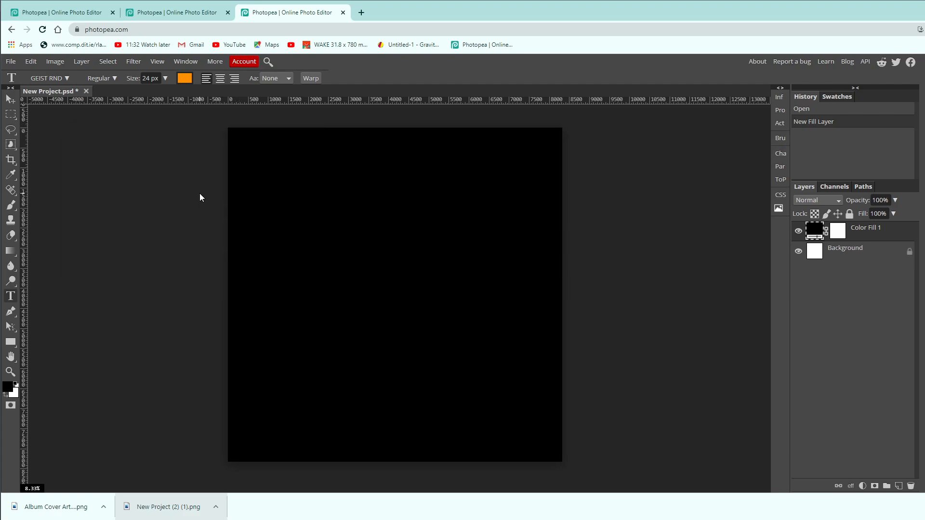
Set the text size to 300 px and the text alignment to centred.
left_click(165, 78)
left_click_drag(150, 96, 166, 94)
type("300")
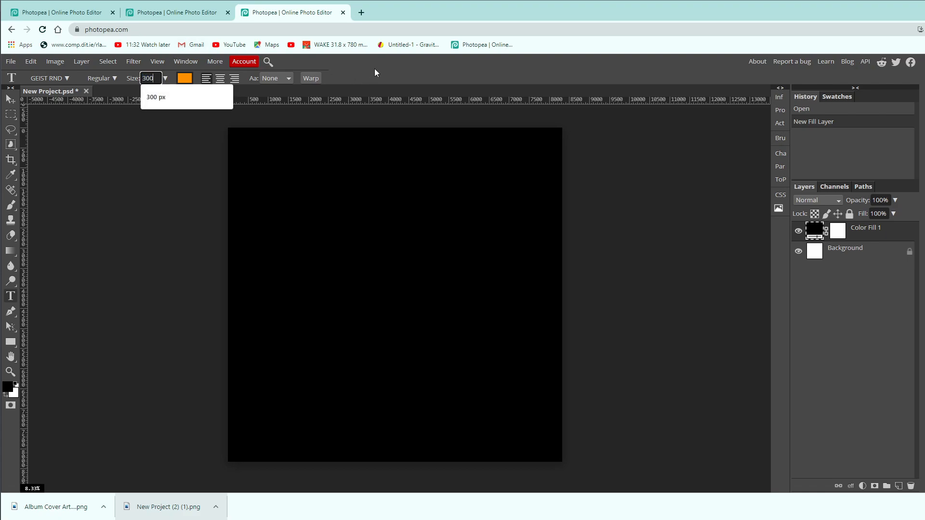
key("Return")
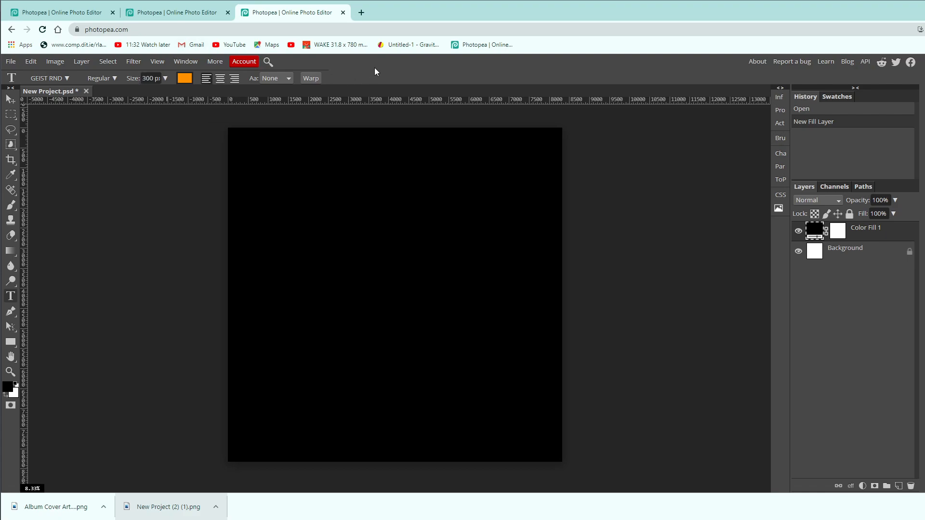
left_click(218, 79)
Start a text layer in the upper middle of the canvas and test the font with sample letters, deleting them again.
left_click(375, 226)
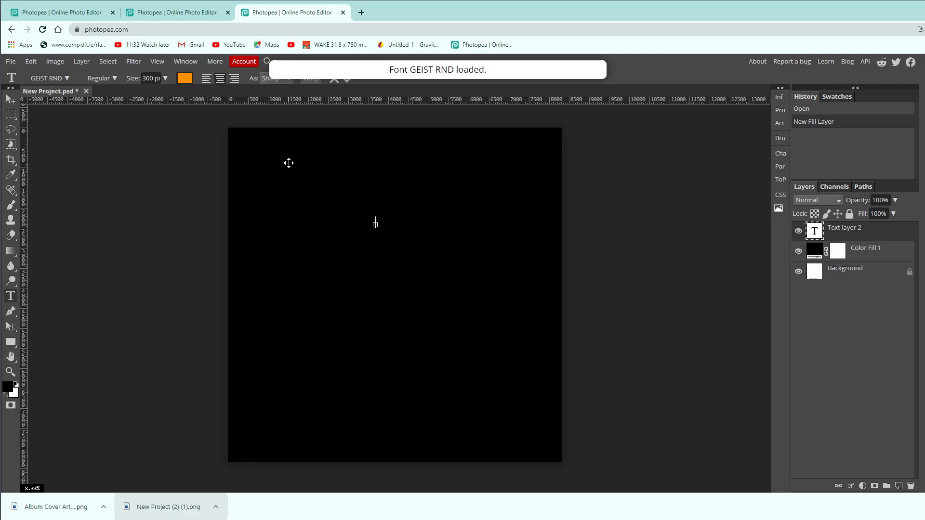
type("asdf")
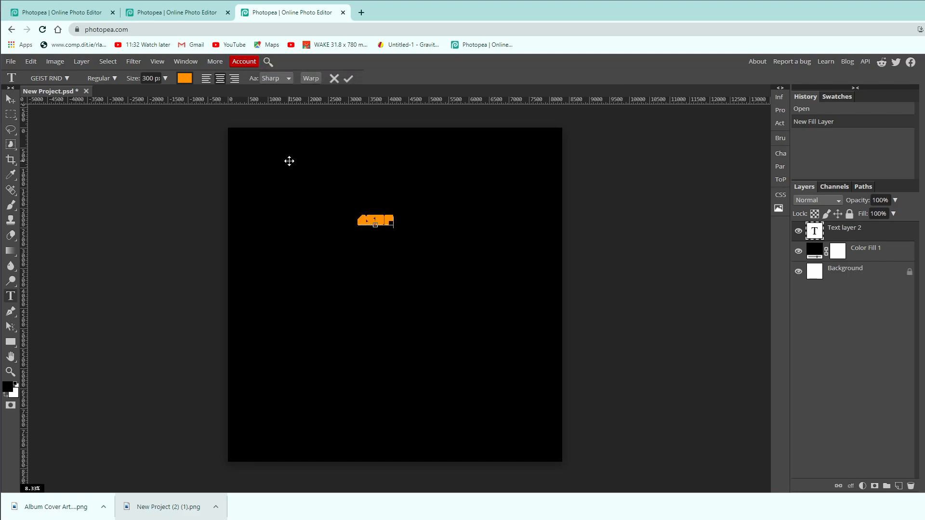
key("BackSpace")
key("BackSpace")
key("BackSpace")
key("BackSpace")
Enlarge the text size to 1409 px, using temporary sample letters to judge it, and enter the artist's first name as the title.
left_click_drag(135, 78, 692, 84)
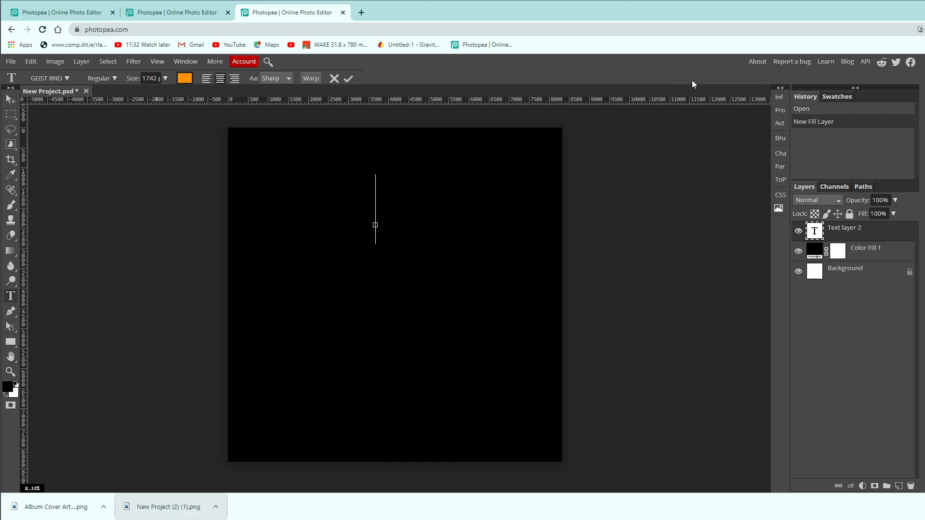
left_click_drag(691, 80, 633, 83)
type("asdf")
key("BackSpace")
key("BackSpace")
key("BackSpace")
key("BackSpace")
left_click_drag(131, 80, 75, 84)
type("OSKAR")
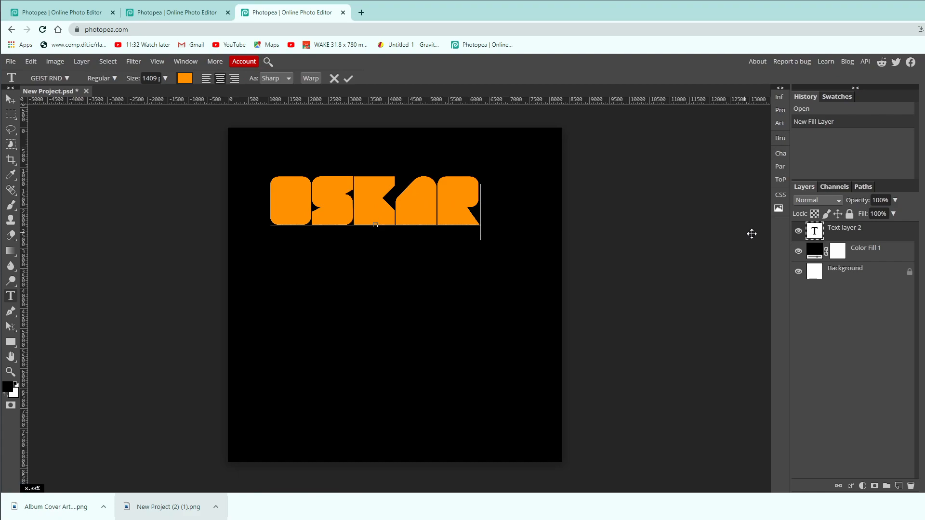
left_click(870, 239)
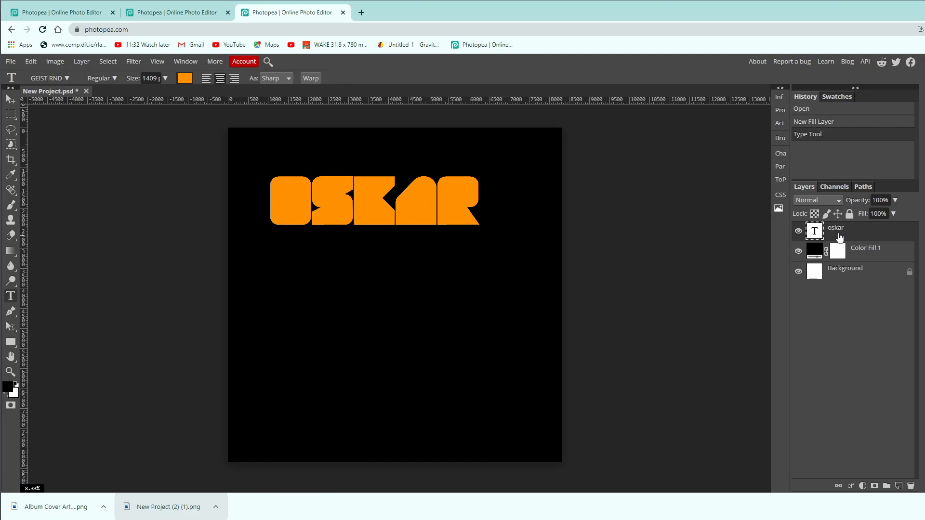
Duplicate the title text layer and place the copy directly below the original, leaving a narrow gap like that between the letters.
key("ctrl+j")
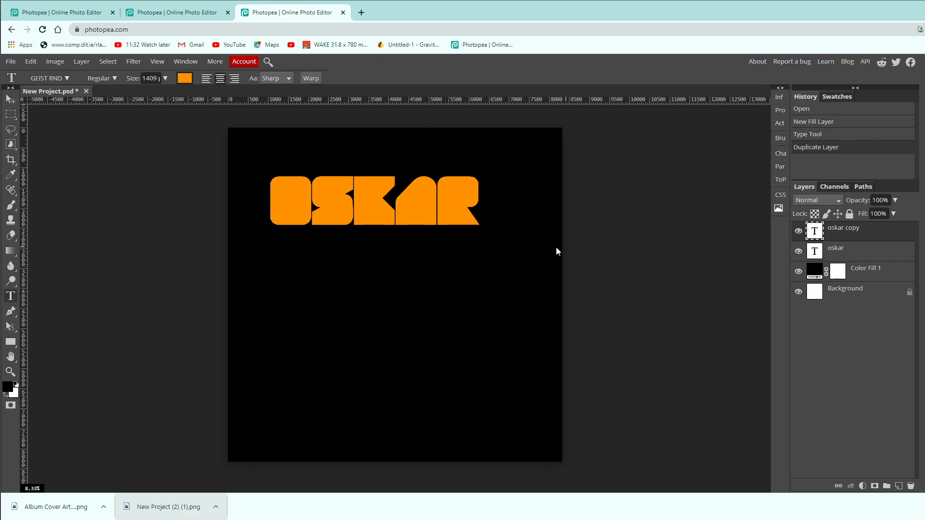
key("v")
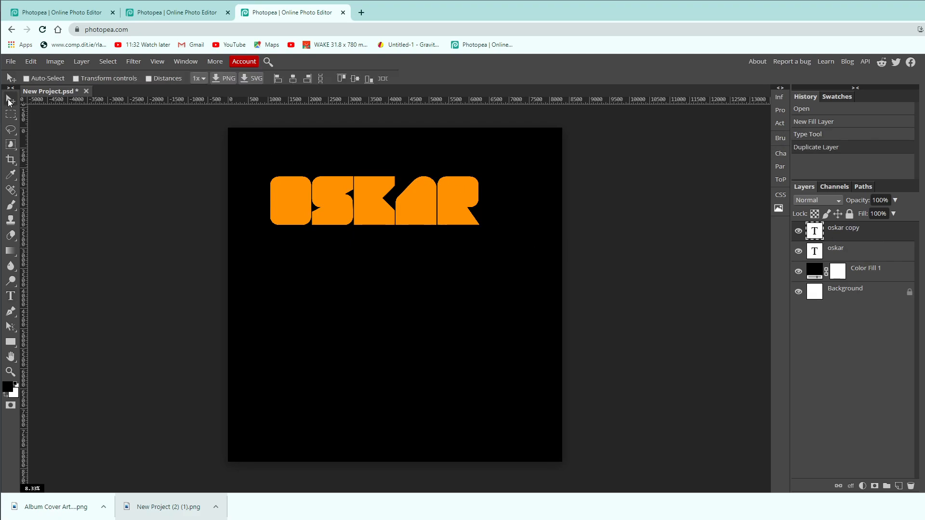
left_click_drag(389, 213, 385, 261)
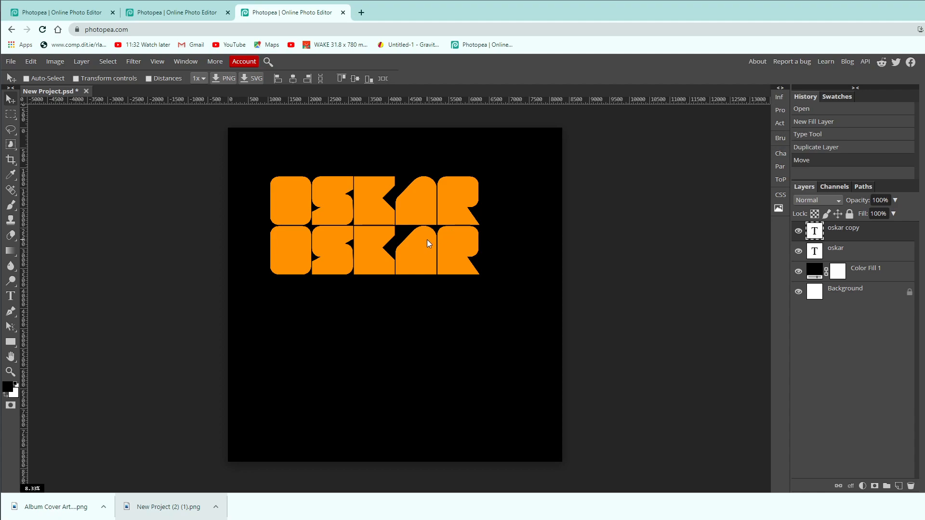
key("ctrl+plus")
key("ctrl+plus")
key("space")
left_click_drag(388, 285, 397, 344)
left_click_drag(420, 312, 423, 305)
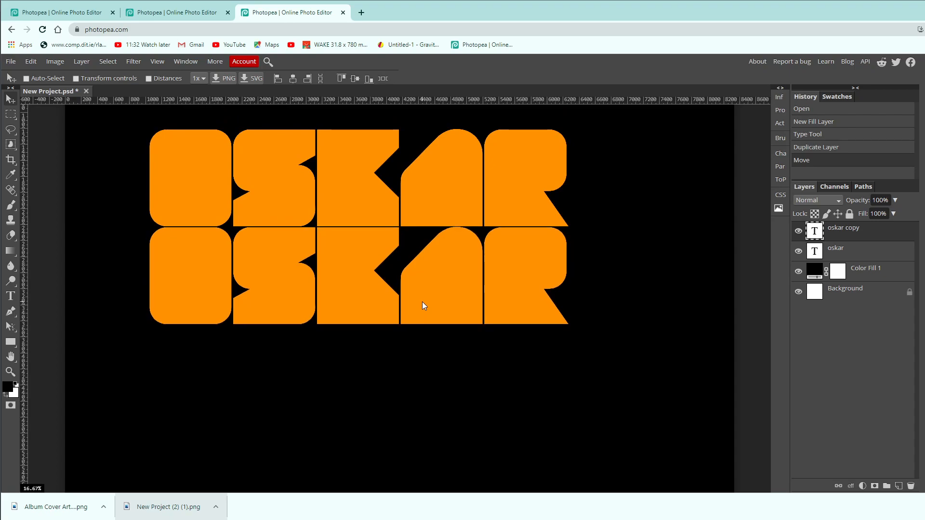
left_click_drag(422, 302, 423, 302)
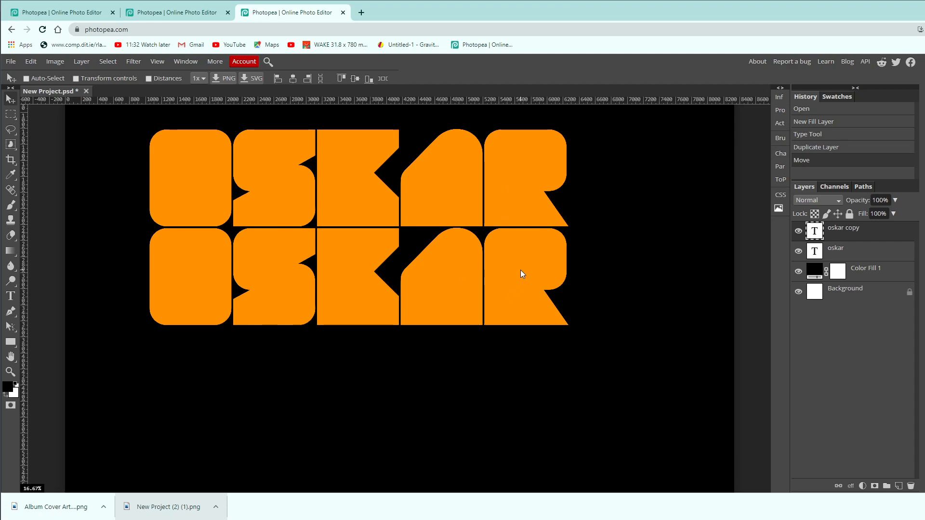
Duplicate the title text layer two more times, stacking the copies as third and fourth rows with the same narrow gap.
key("ctrl+j")
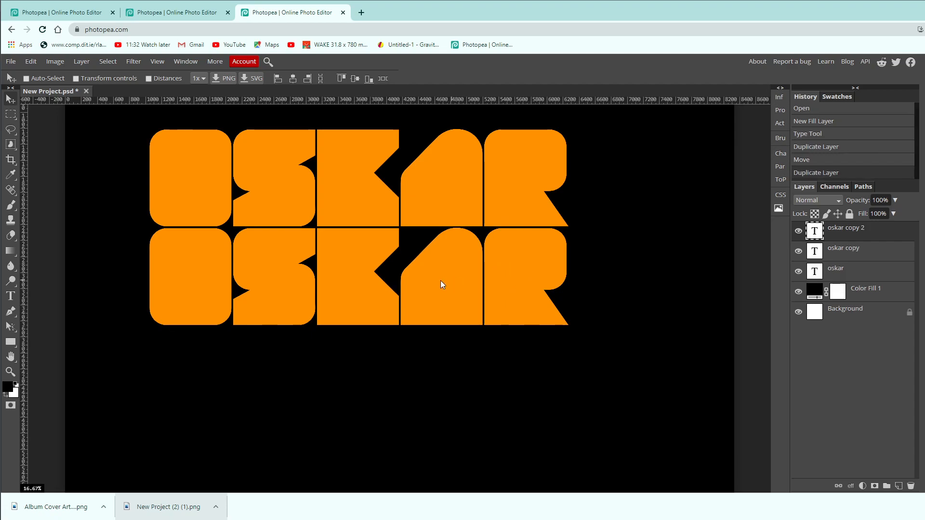
left_click_drag(359, 267, 357, 367)
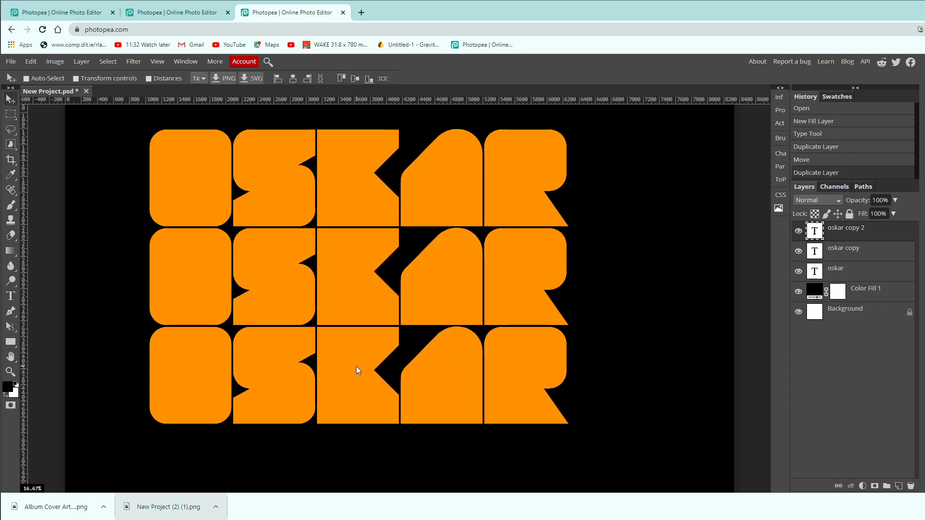
left_click_drag(356, 366, 357, 366)
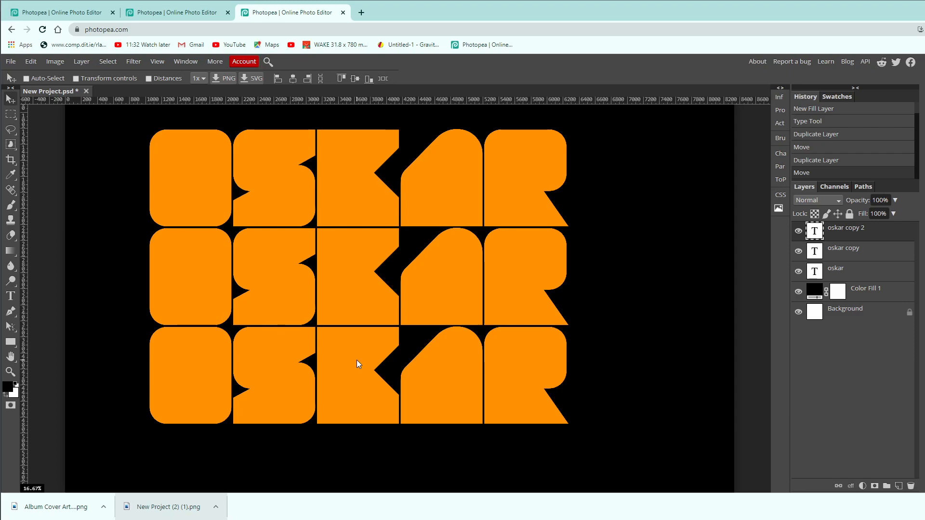
key("ctrl+j")
left_click_drag(531, 466, 549, 357)
left_click_drag(441, 303, 370, 364)
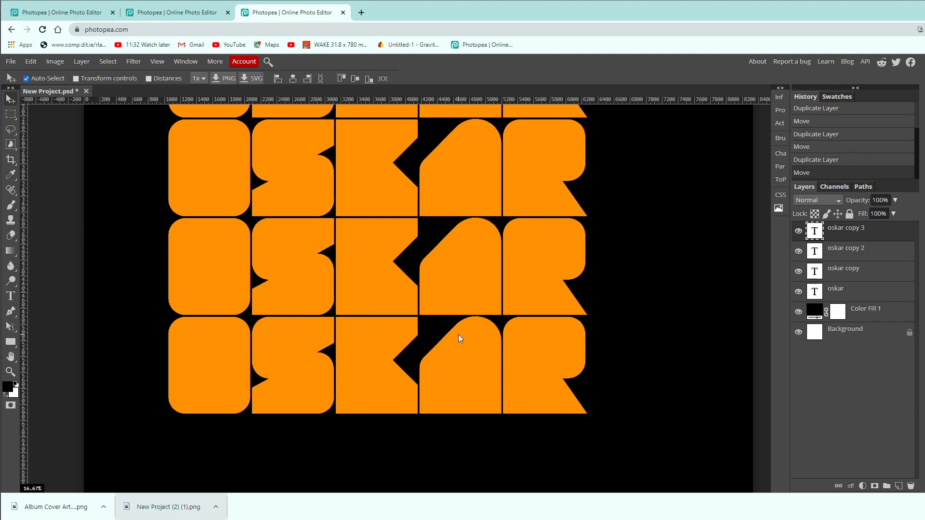
Group the four title text layers into one folder and move the group to the centre of the canvas.
key("ctrl+minus")
key("ctrl+minus")
key("ctrl+plus")
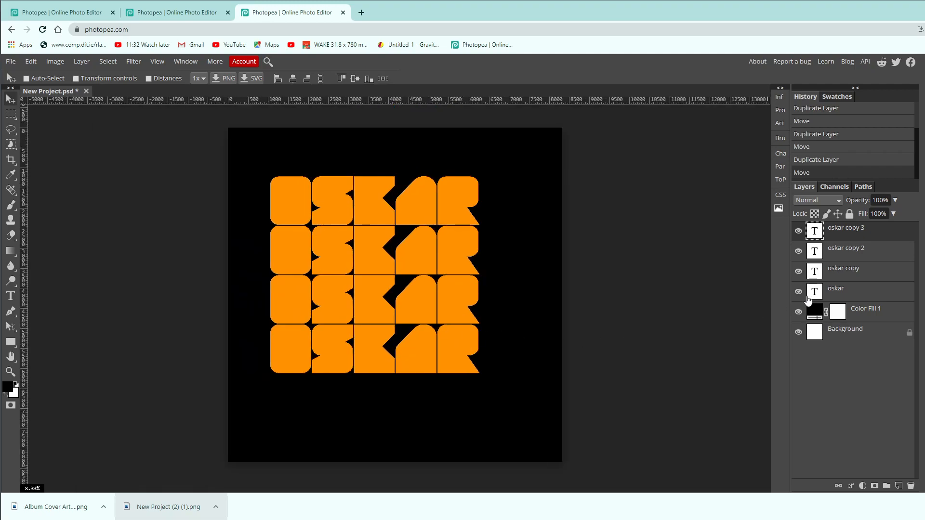
left_click(878, 256)
left_click(876, 274)
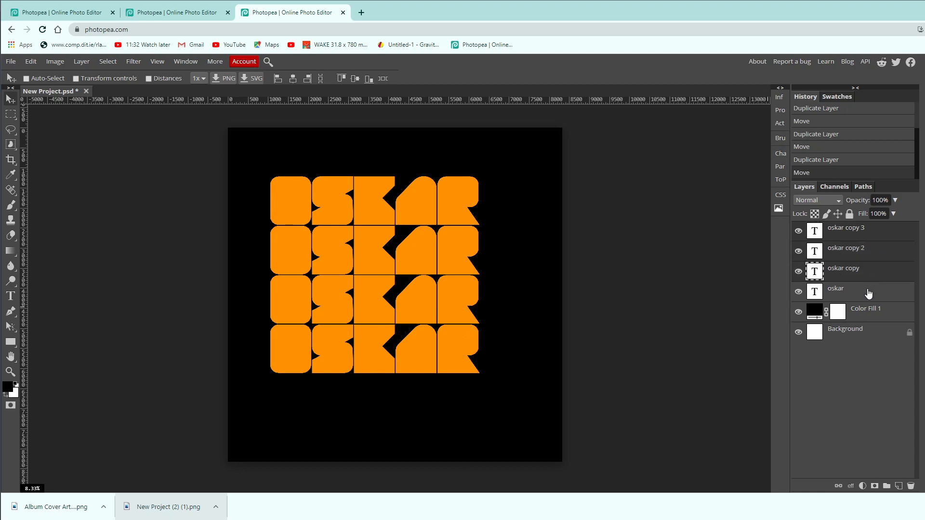
left_click(868, 294)
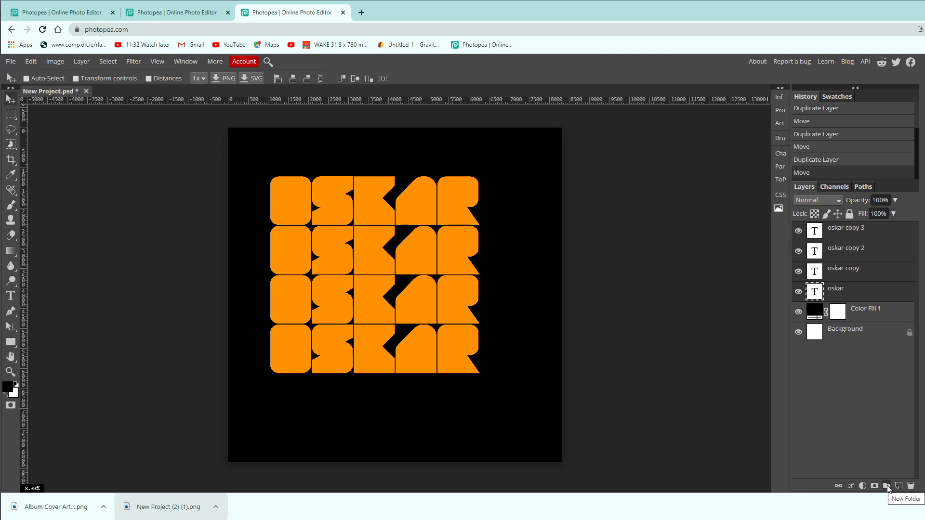
left_click(887, 486)
left_click_drag(296, 252, 322, 273)
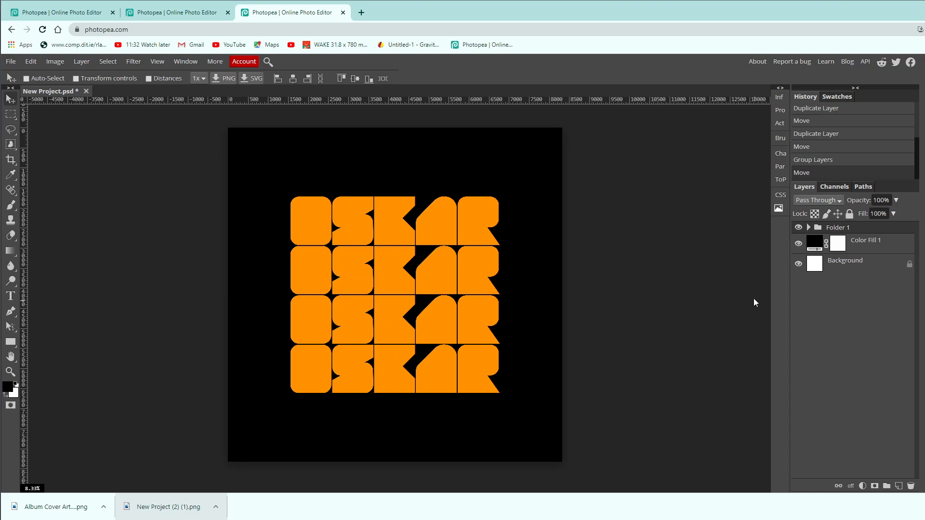
Rename the new layer folder with the plural form of the title word.
double_click(854, 231)
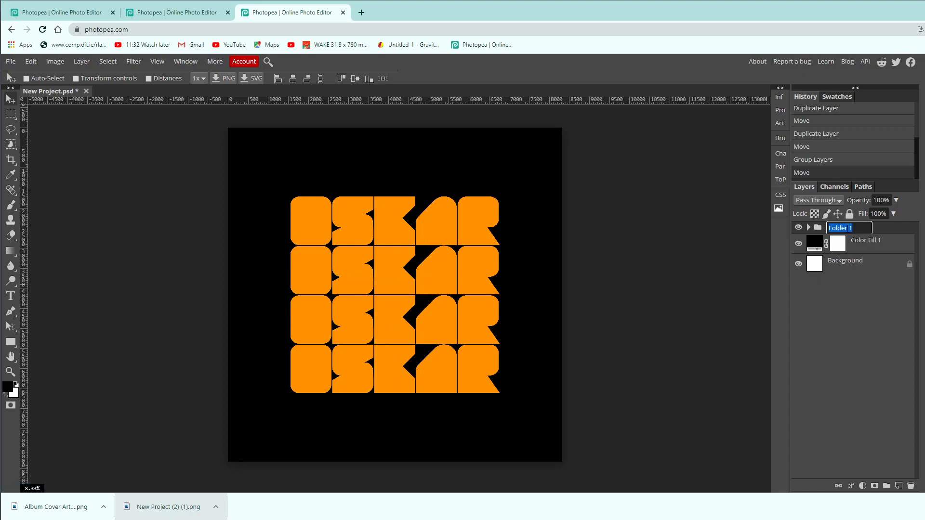
type("Oskars")
key("Return")
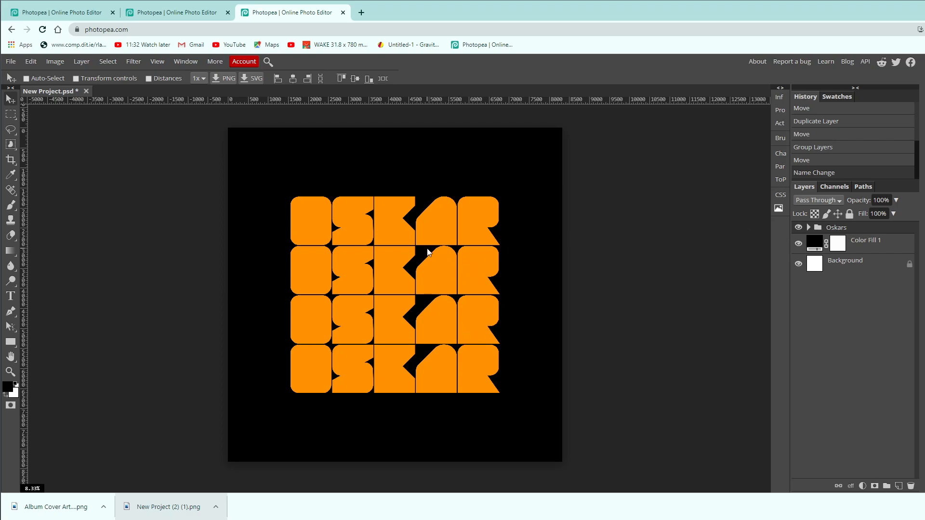
Enable an outer glow for the title folder and sample its colour from the orange letters (ff9100).
double_click(876, 233)
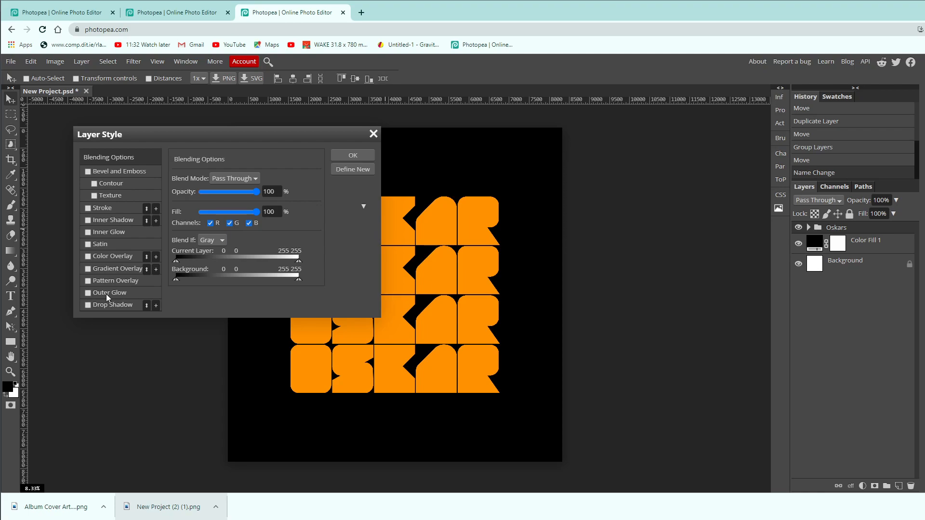
left_click(88, 293)
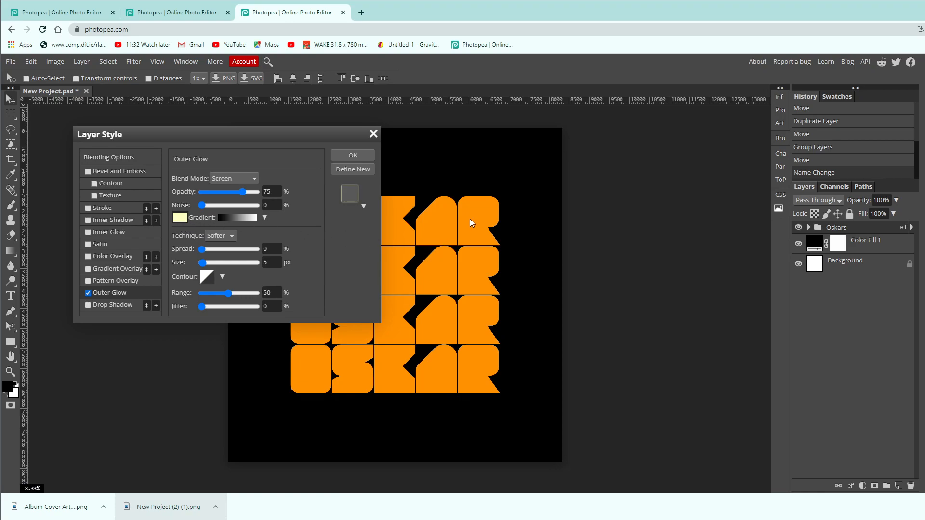
left_click(180, 219)
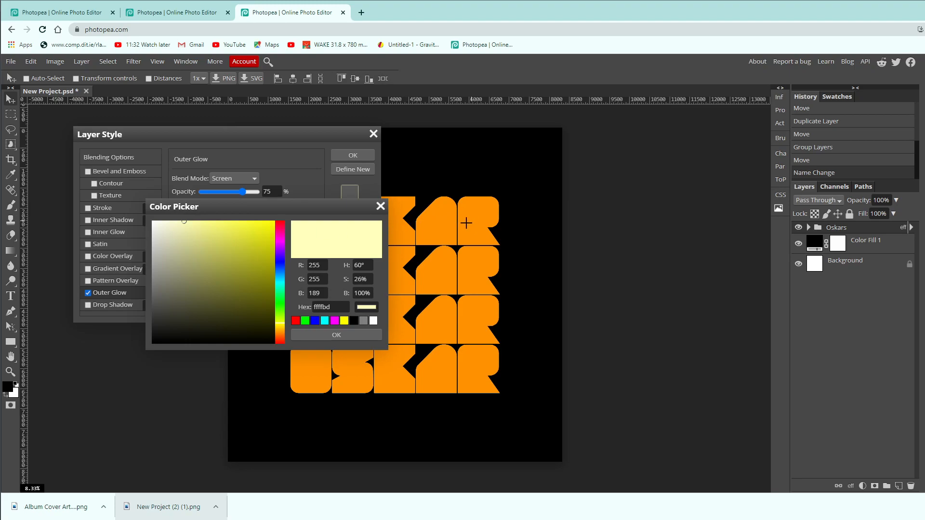
left_click(400, 289)
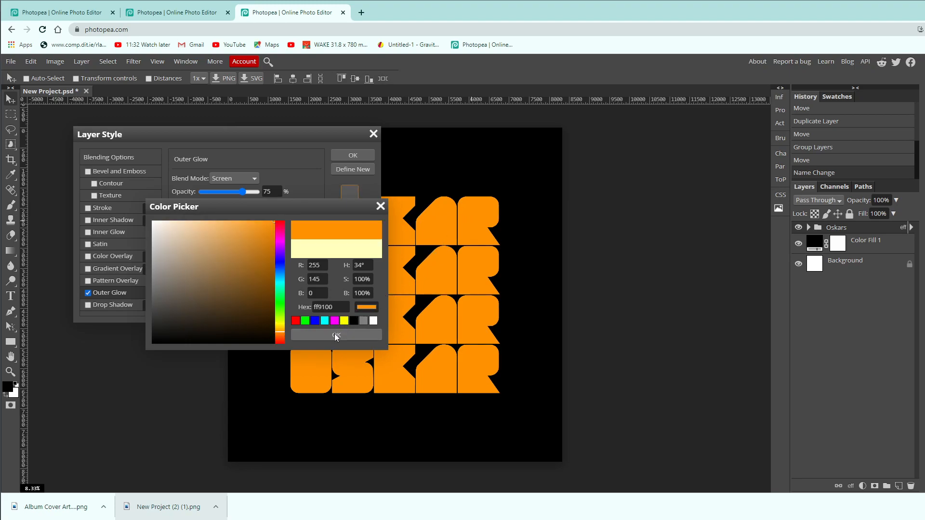
key("Return")
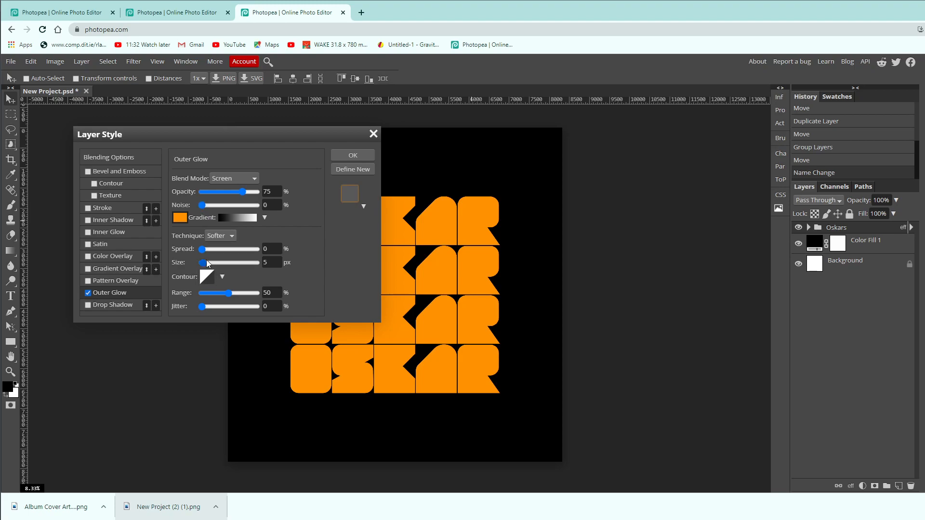
Try enlarging the outer glow to 200 px and discard the layer style.
left_click_drag(204, 263, 207, 263)
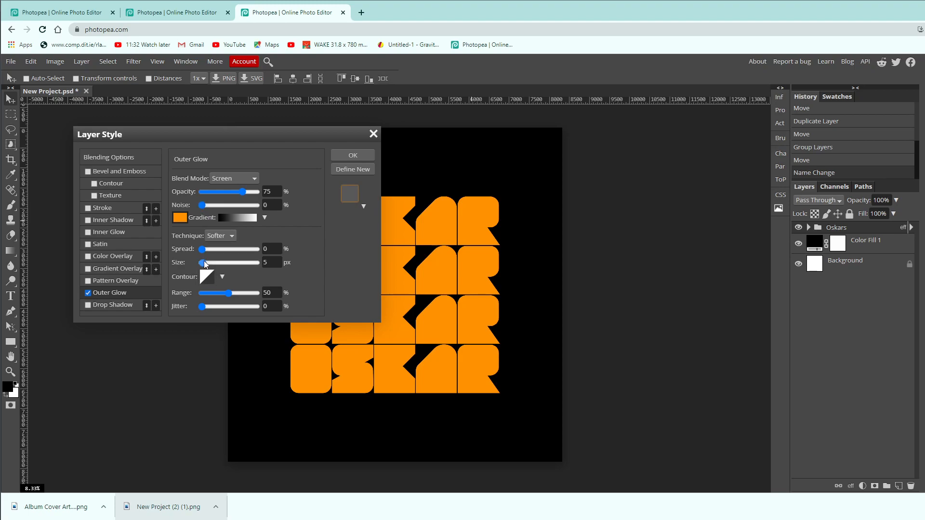
left_click(229, 264)
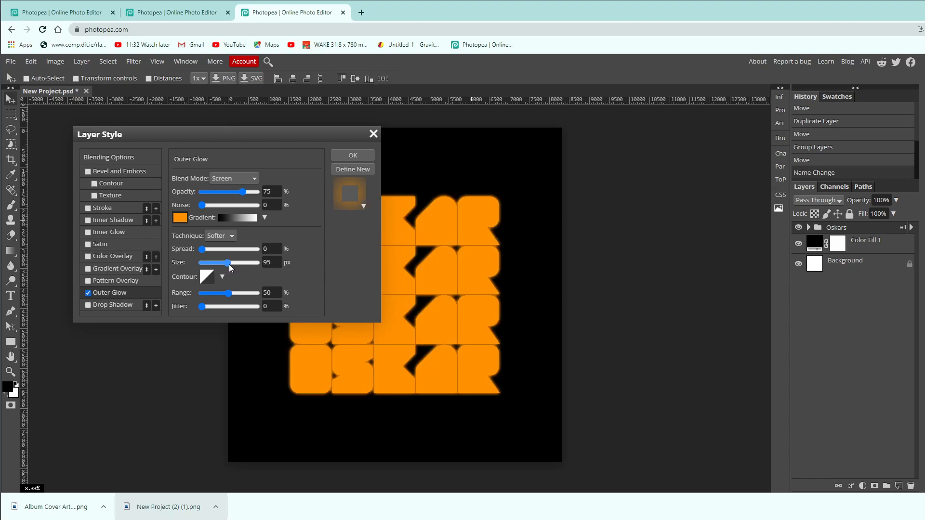
left_click(231, 264)
left_click_drag(243, 262, 289, 266)
mouse_move(292, 136)
left_mouse_down()
mouse_move(167, 238)
mouse_move(226, 189)
mouse_move(250, 141)
mouse_move(291, 128)
left_mouse_up()
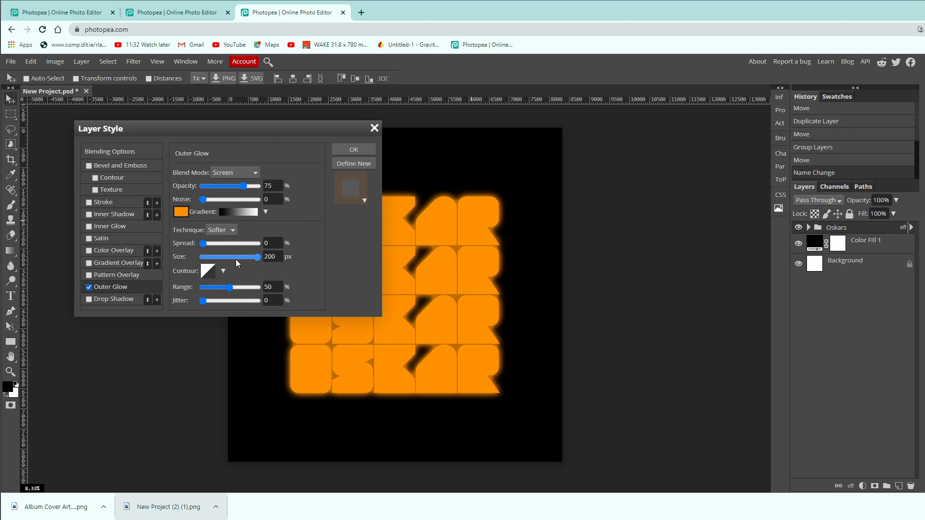
scroll(233, 259, "down", 1)
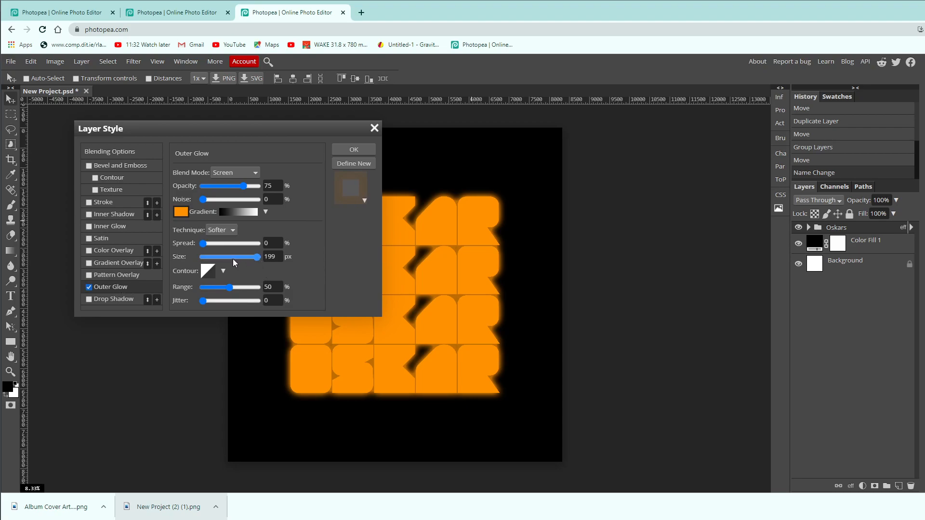
left_click(373, 128)
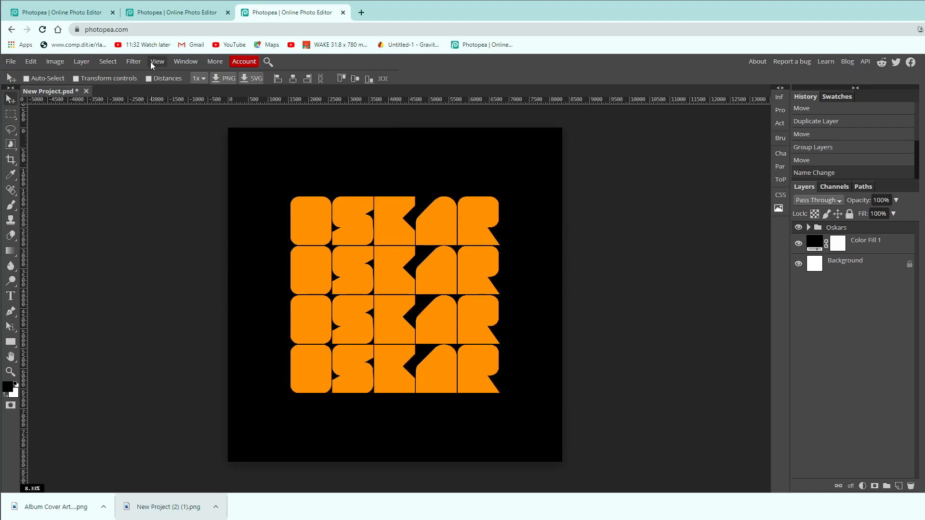
Resample the image to 72 DPI, reducing it to 2000 x 2000 px.
left_click(55, 61)
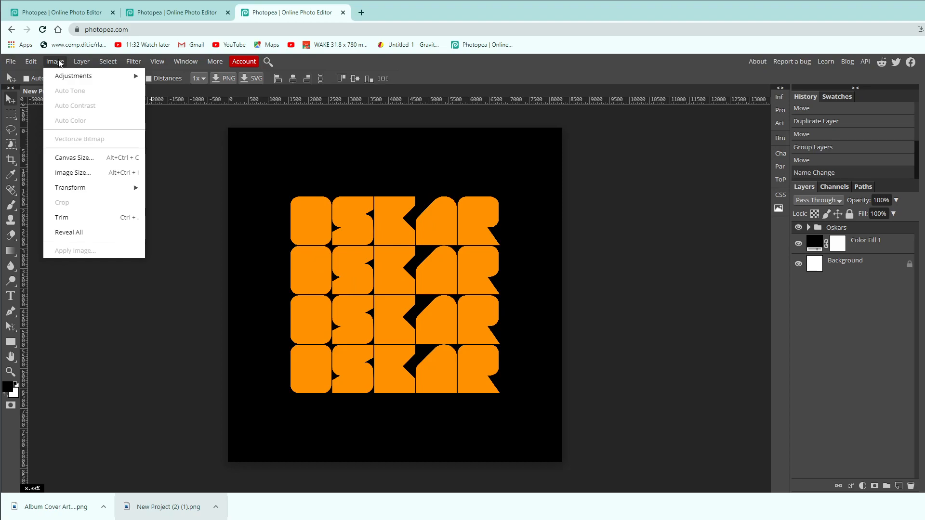
left_click(83, 175)
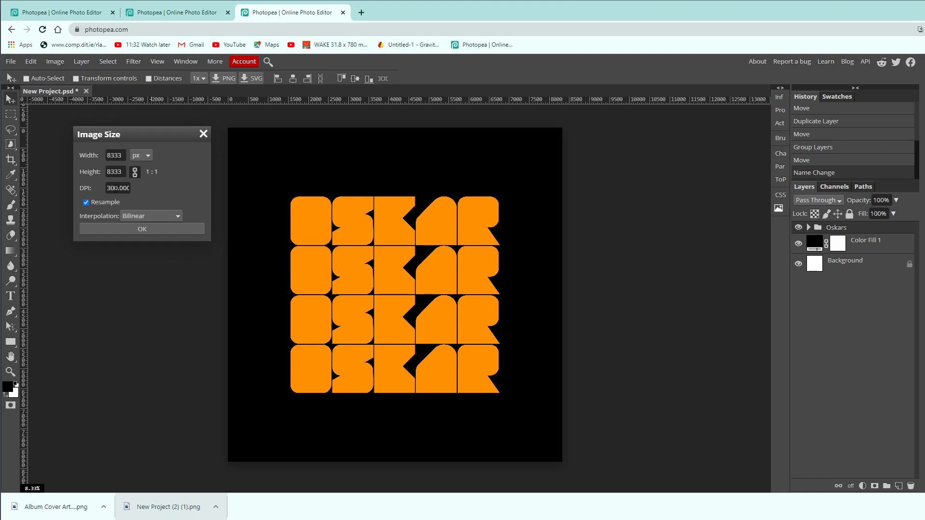
left_click(116, 188)
type("72")
left_click(135, 227)
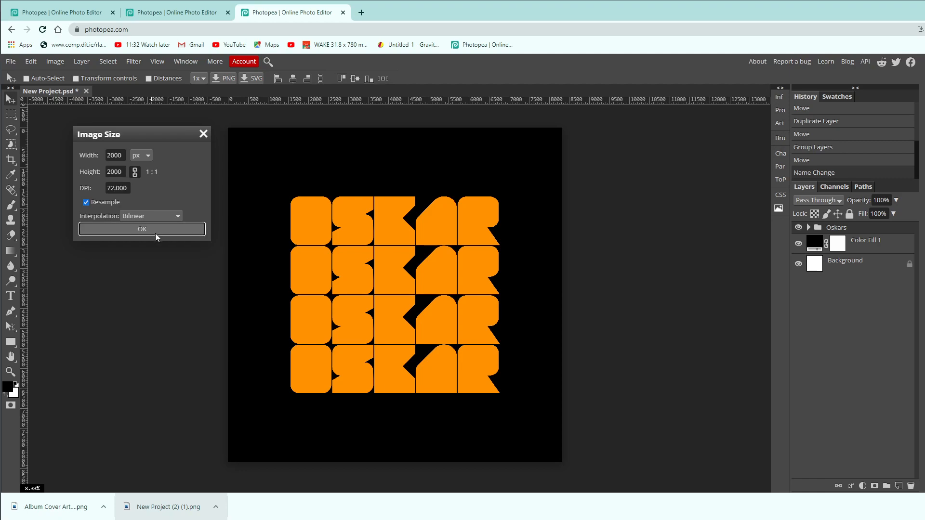
left_click(154, 232)
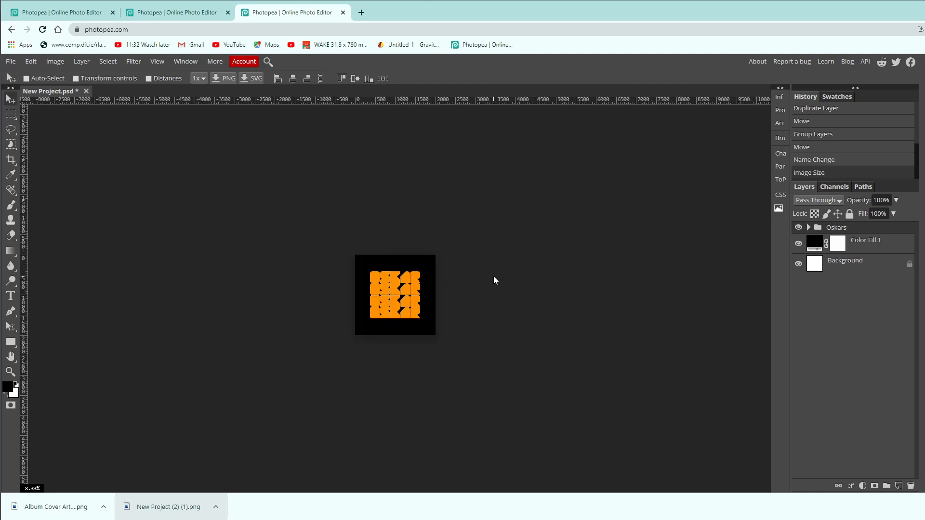
Enable the orange outer glow on the title folder again and set its size to 155 px.
key("ctrl+0")
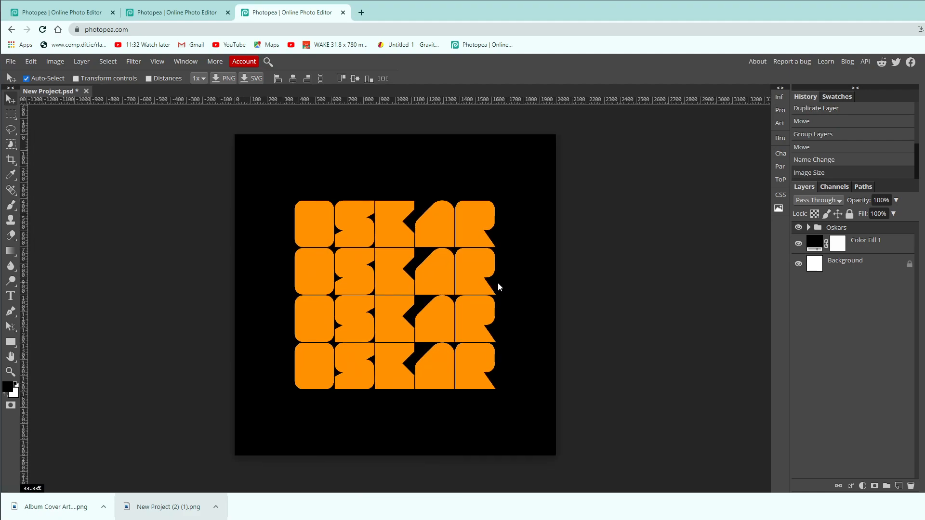
key("ctrl+plus")
key("ctrl+minus")
left_click(798, 228)
left_click(798, 228)
double_click(867, 230)
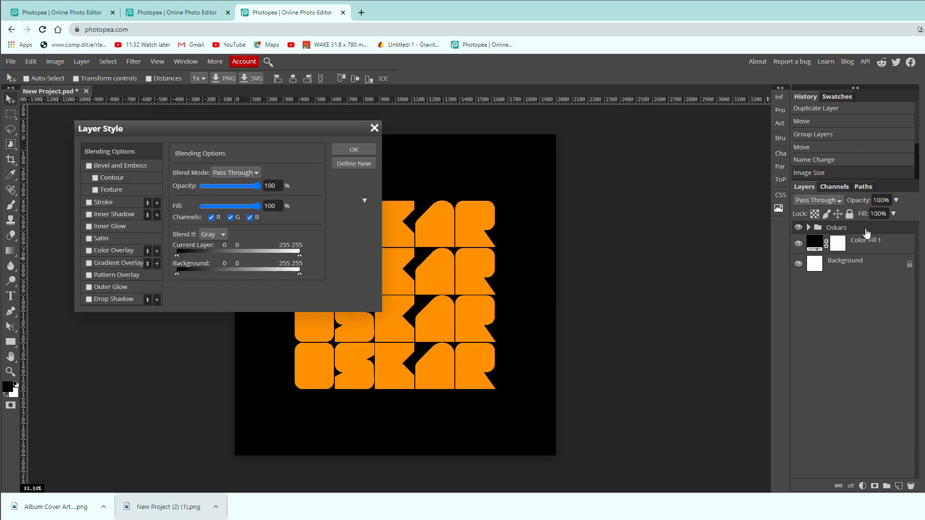
left_click(105, 286)
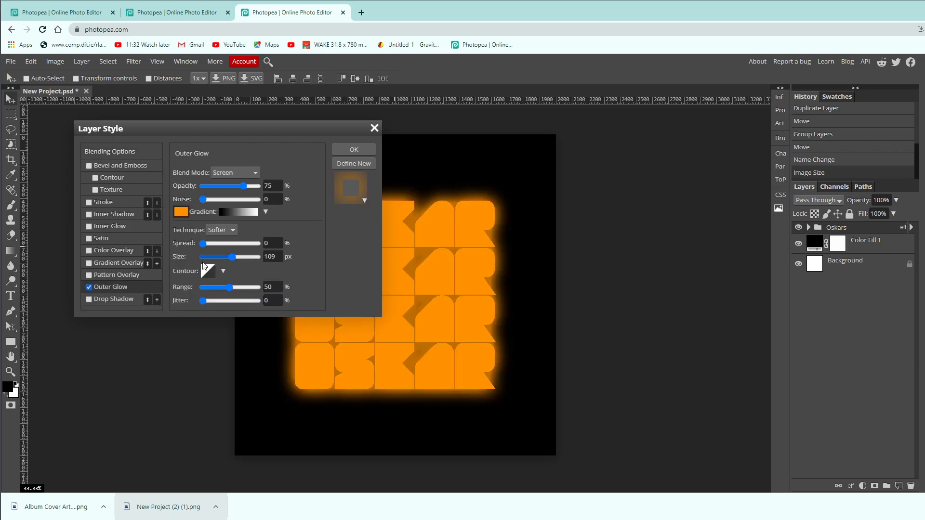
left_click_drag(232, 257, 246, 262)
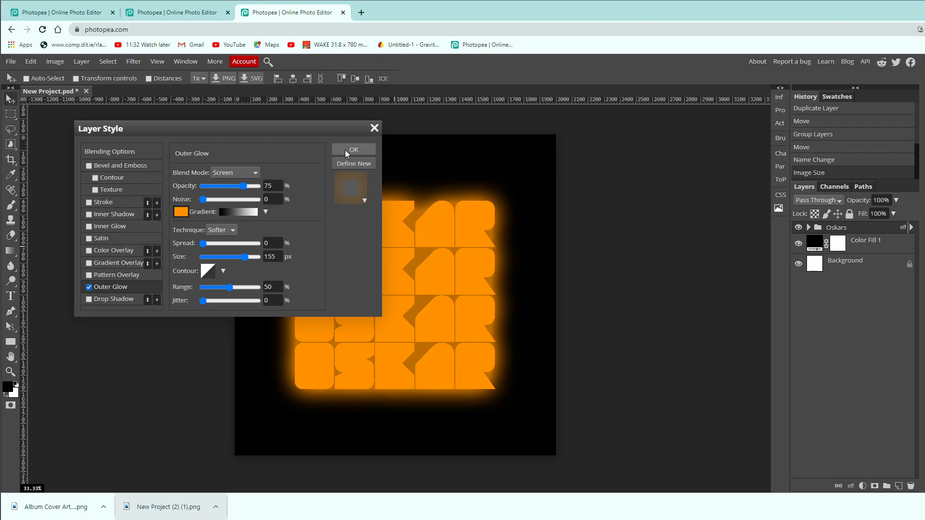
Add a white (ffffff) inner glow with a size of 102 px to the title folder and apply the layer style.
left_click(99, 225)
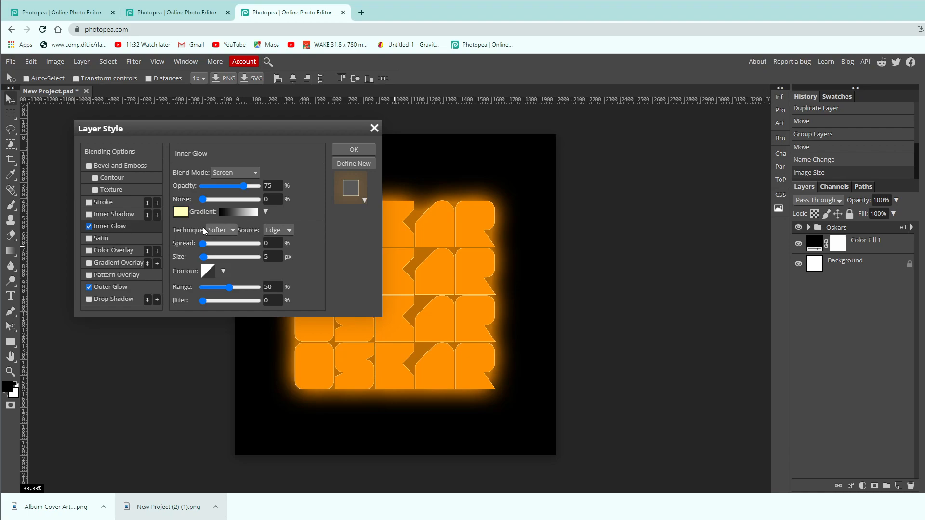
left_click(181, 212)
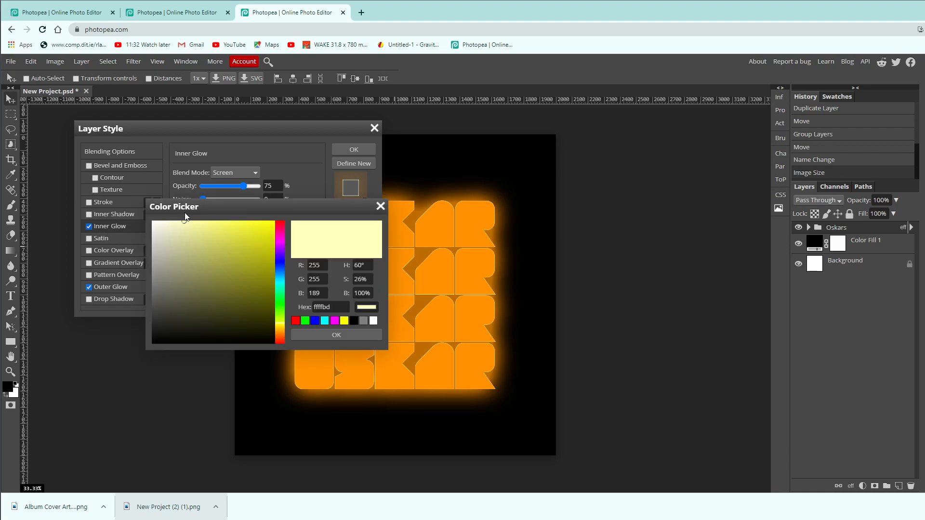
left_click_drag(175, 229, 145, 218)
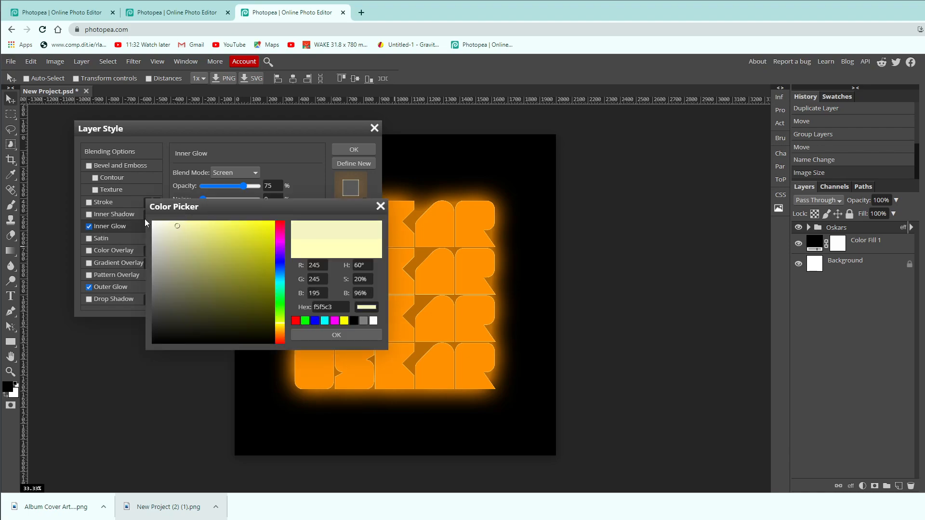
left_click(348, 334)
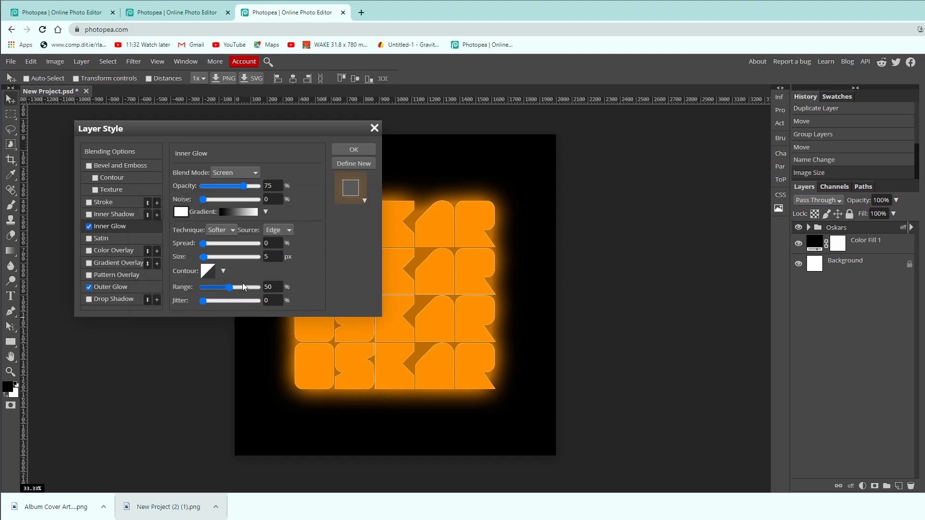
left_click(223, 258)
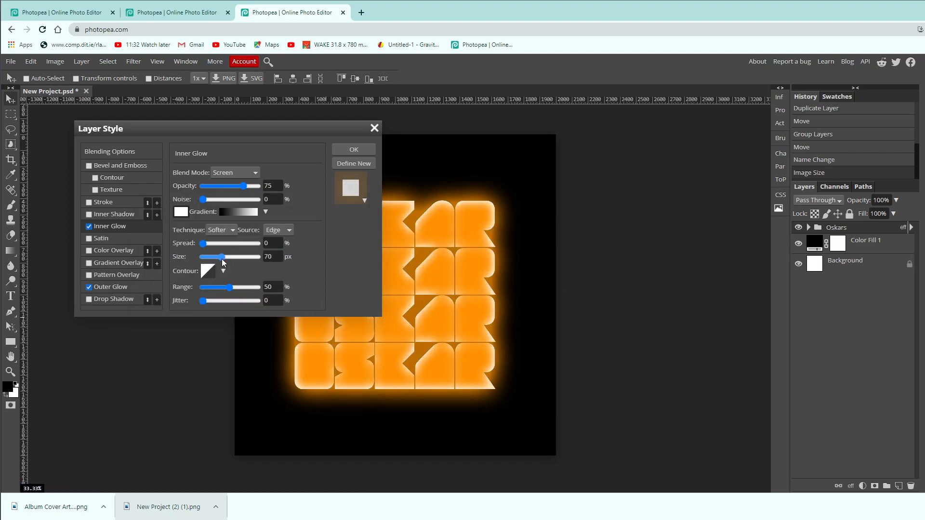
mouse_move(222, 259)
left_mouse_down()
mouse_move(212, 263)
mouse_move(231, 262)
left_mouse_up()
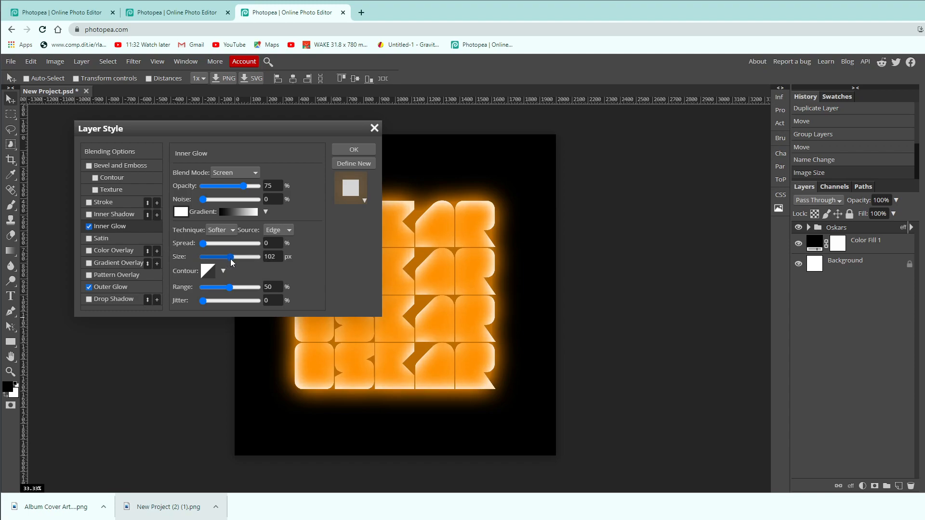
left_click(351, 150)
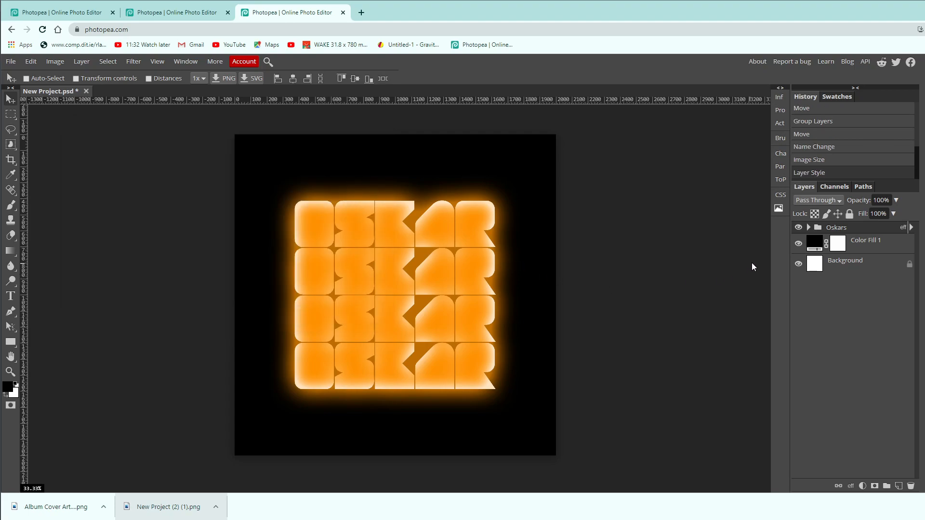
left_click(799, 228)
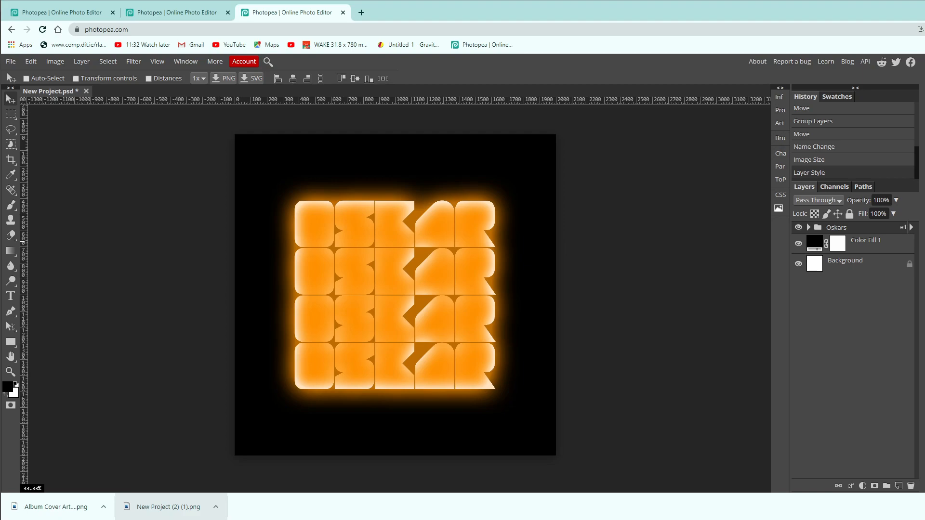
Place the portrait photo above the title, scale it to 233.30% and centre it horizontally along the canvas's lower edge.
left_click_drag(516, 227, 448, 361)
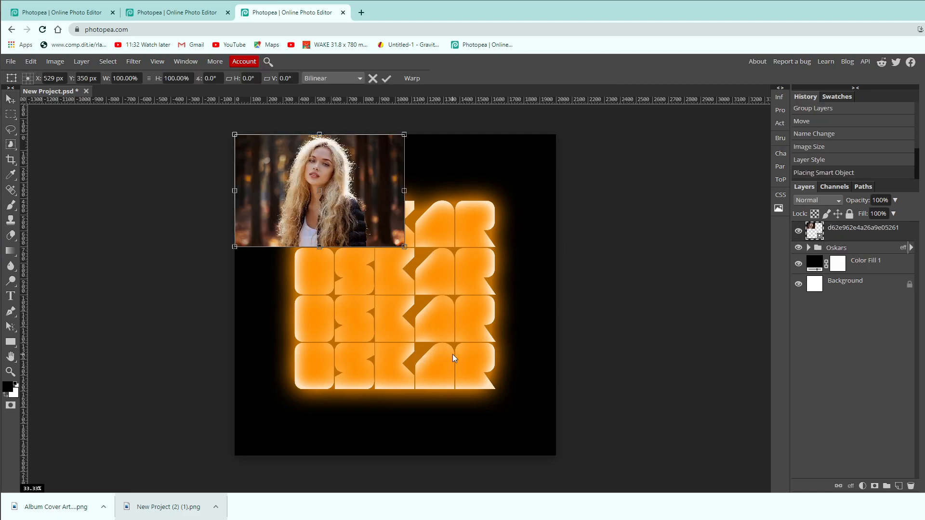
left_click_drag(340, 179, 411, 384)
left_click_drag(488, 342, 713, 167)
left_click_drag(624, 273, 482, 280)
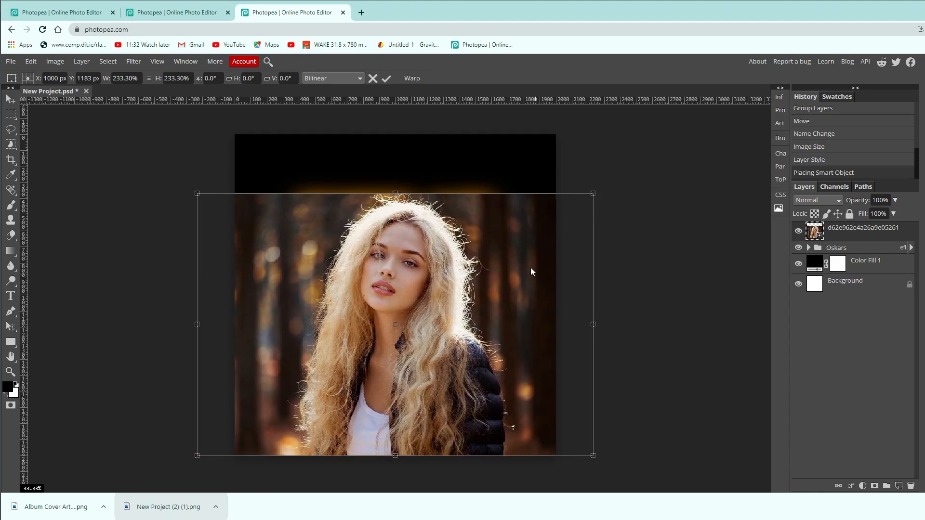
key("Return")
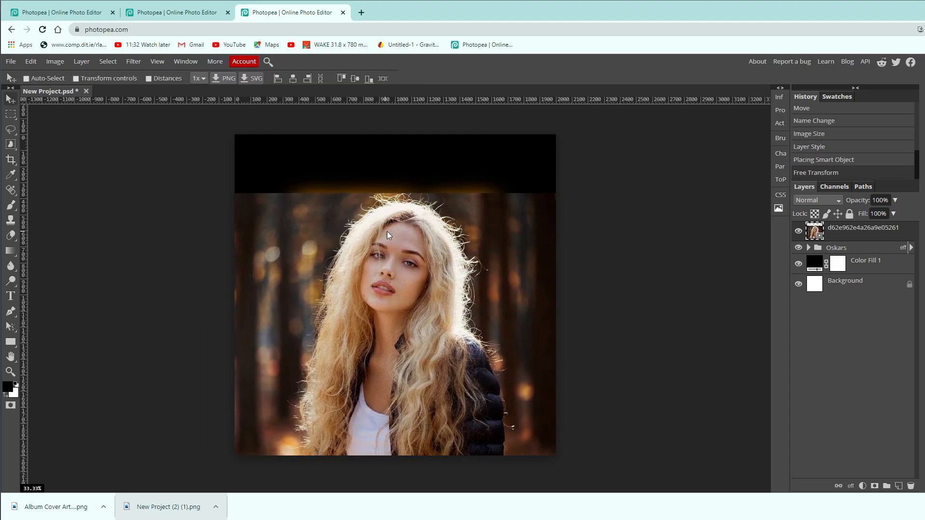
Rasterize the portrait photo for use with the Quick Selection tool and enlarge the selection brush to about face size.
right_click(10, 145)
left_click(44, 159)
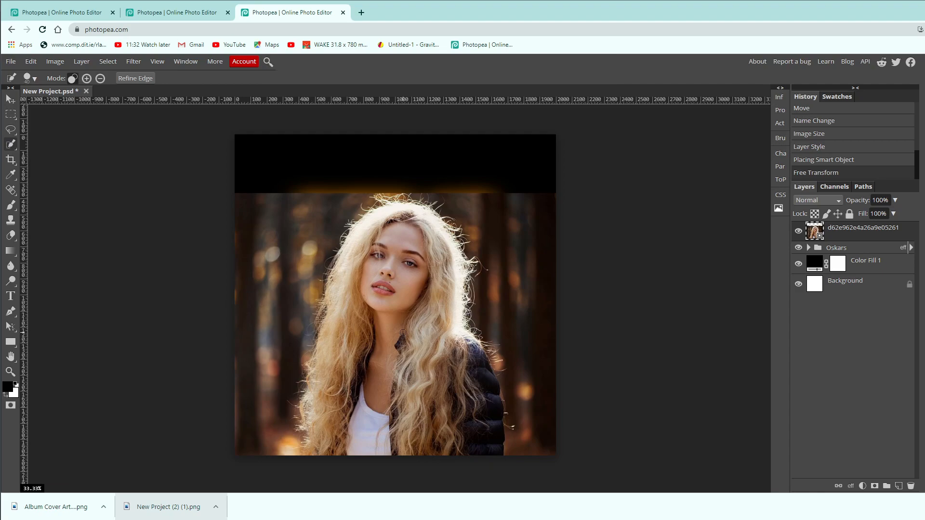
key("bracketright")
key("bracketright")
key("bracketright")
key("bracketright")
key("bracketright")
key("bracketleft")
key("bracketleft")
left_click(394, 288)
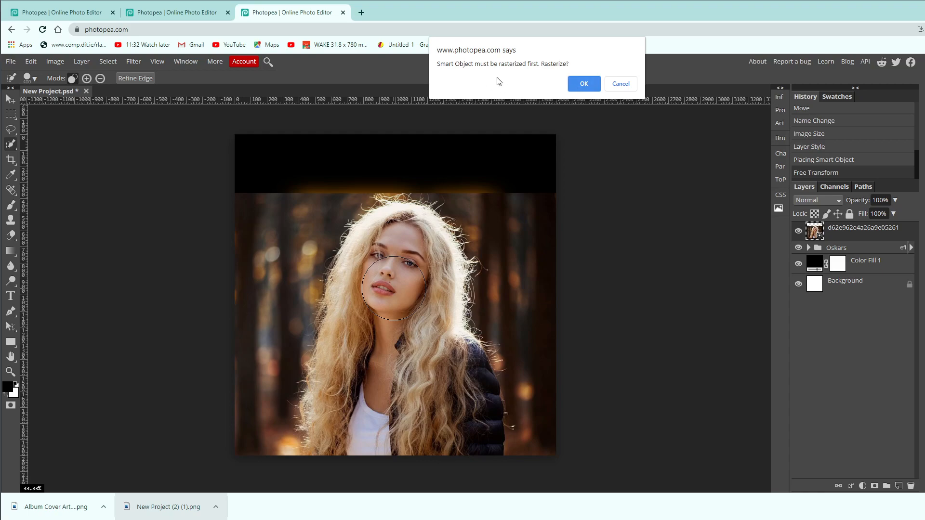
left_click(584, 89)
Quick-select the woman's face, hair and jacket, and subtract the spill beside her shoulder and the lower forest patch.
left_click(391, 302)
left_click(443, 404)
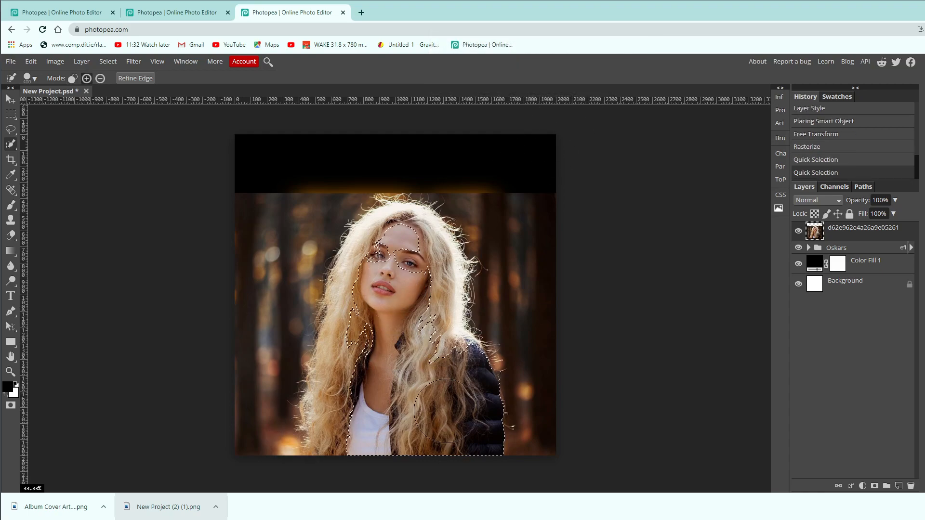
left_click(428, 337)
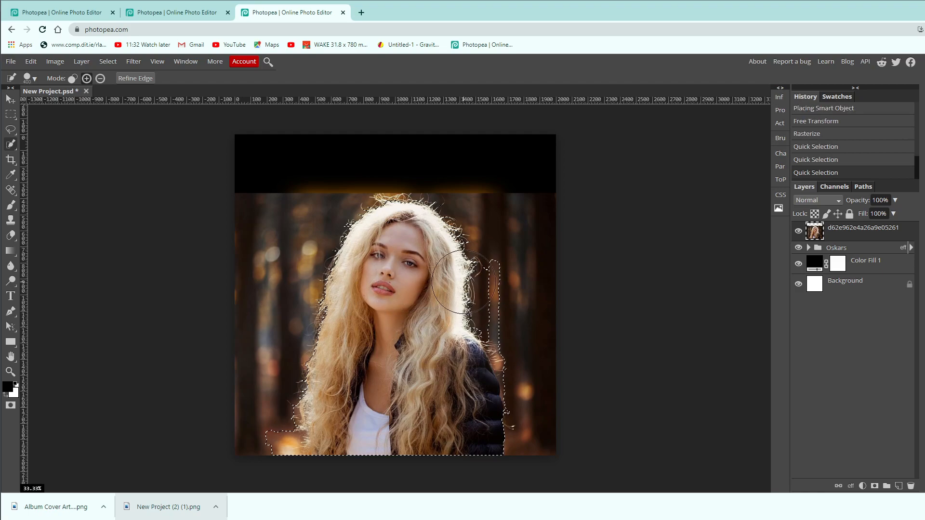
left_click(525, 289, "alt")
left_click(525, 330, "alt")
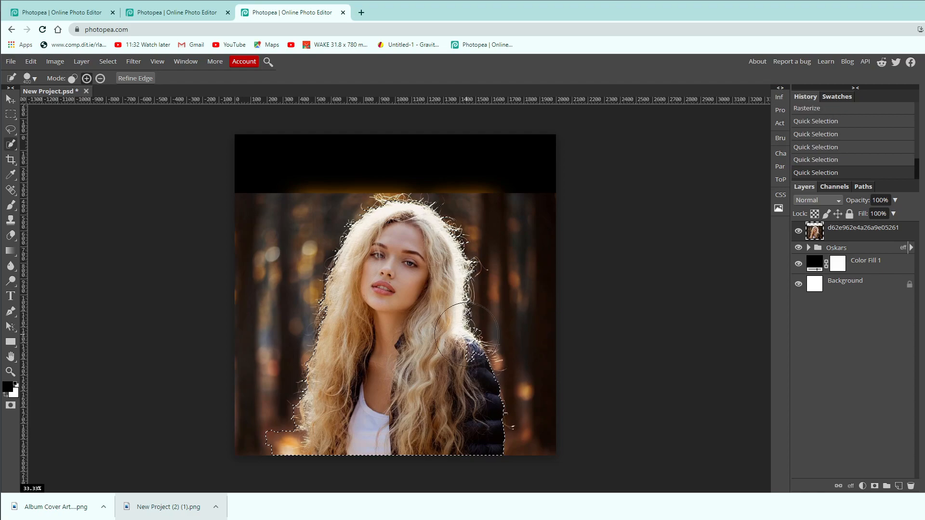
left_click(256, 427, "alt")
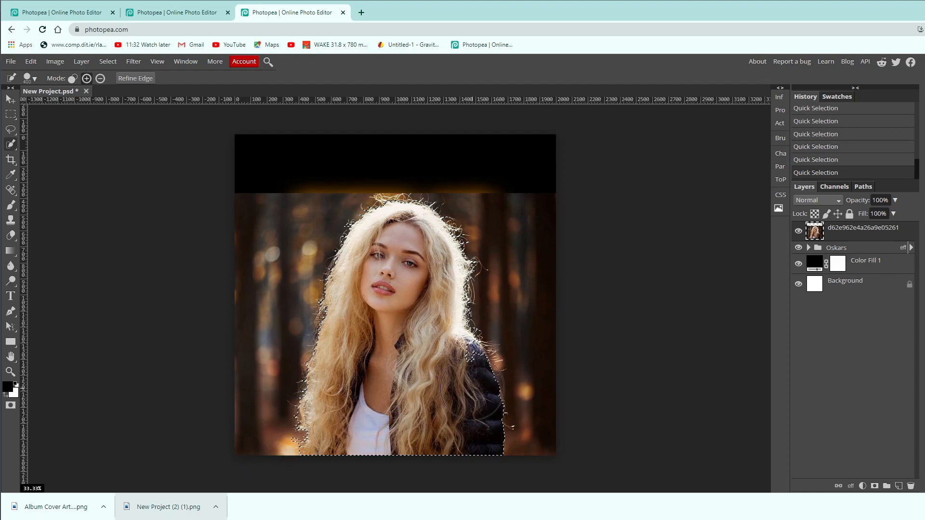
left_click(454, 368)
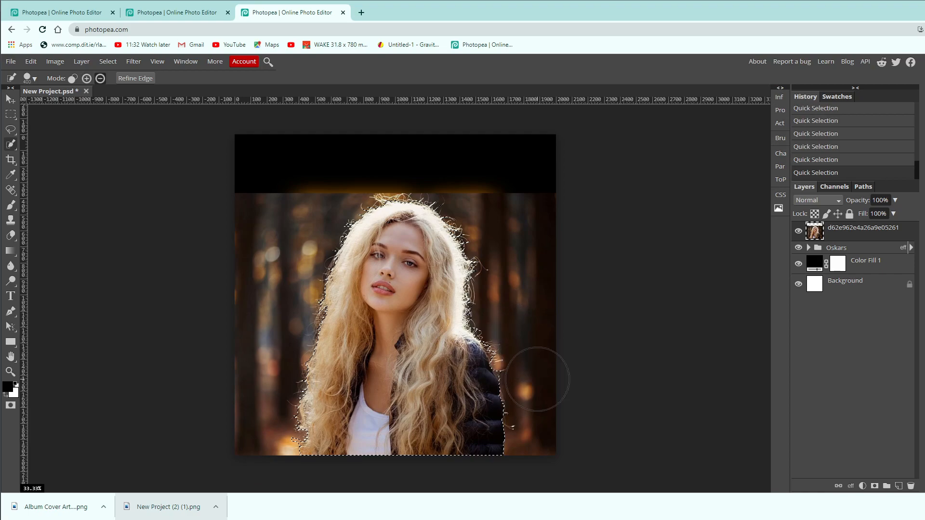
left_click(540, 392, "alt")
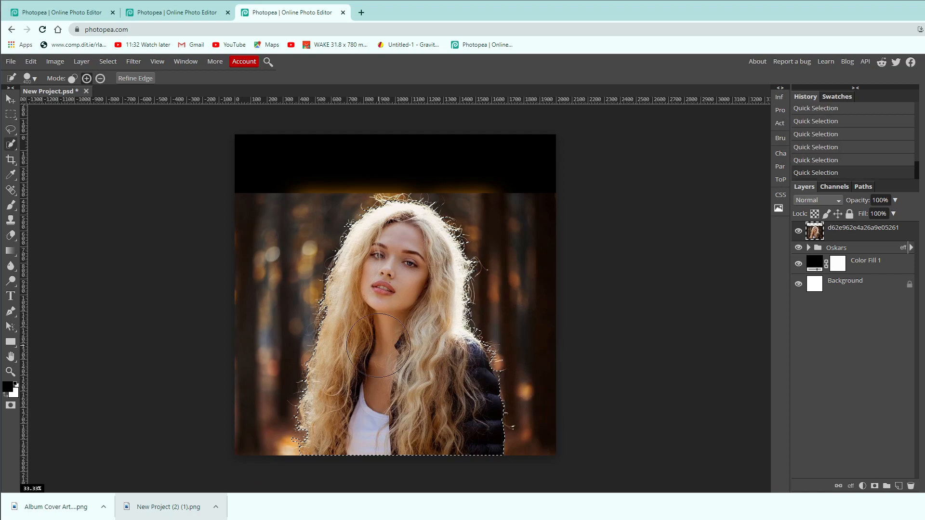
Undo the selection spill into the forest and clean up the quick selection around the woman's hair and body.
left_click(522, 342, "alt")
left_click(530, 358, "alt")
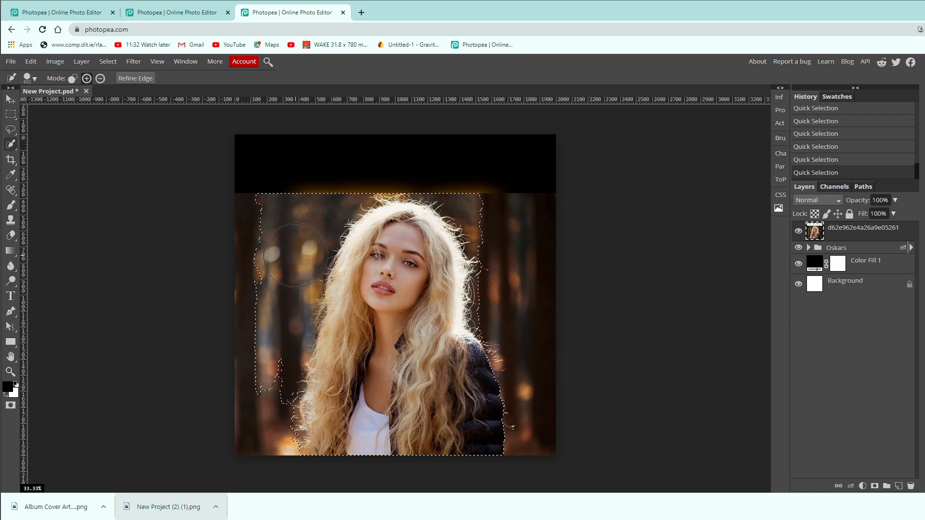
key("ctrl+z")
mouse_move(294, 256)
left_mouse_down()
mouse_move(280, 273)
mouse_move(297, 222)
mouse_move(300, 249)
mouse_move(271, 331)
mouse_move(283, 352)
mouse_move(270, 400)
left_mouse_up()
left_click_drag(381, 305, 387, 252)
mouse_move(370, 330)
left_mouse_down()
mouse_move(343, 354)
mouse_move(332, 386)
mouse_move(343, 411)
left_mouse_up()
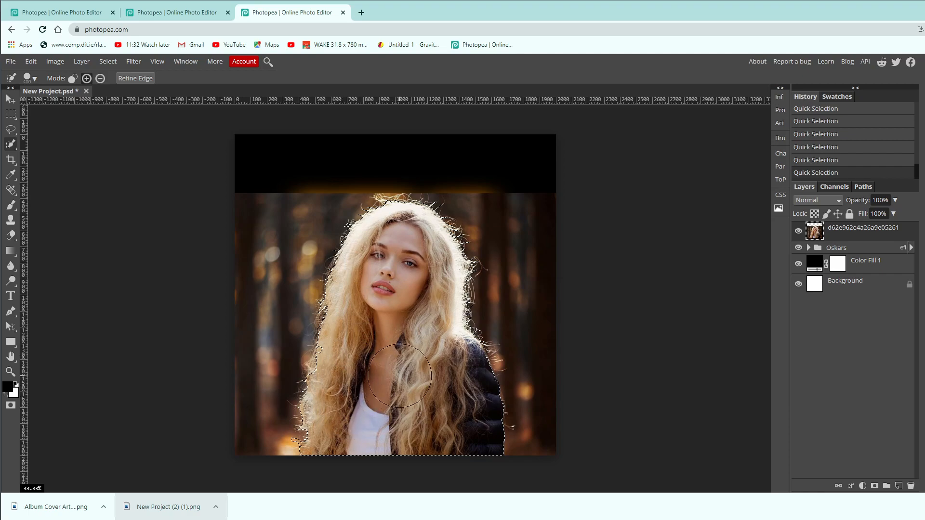
Correct the selection along the lower jacket sleeve with the Lasso, adding missed fabric and trimming stray background.
scroll(405, 371, "up", 1)
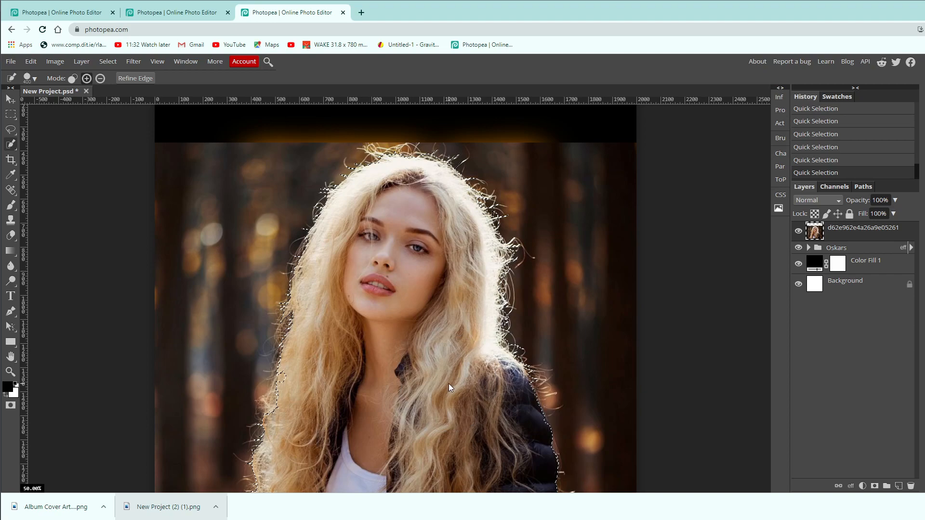
scroll(434, 376, "down", 1)
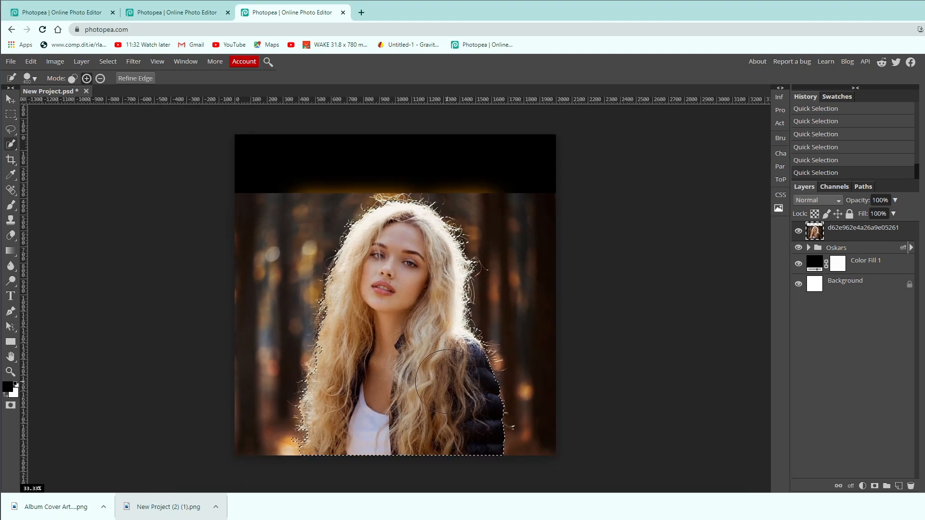
left_click(11, 129)
scroll(400, 279, "up", 5)
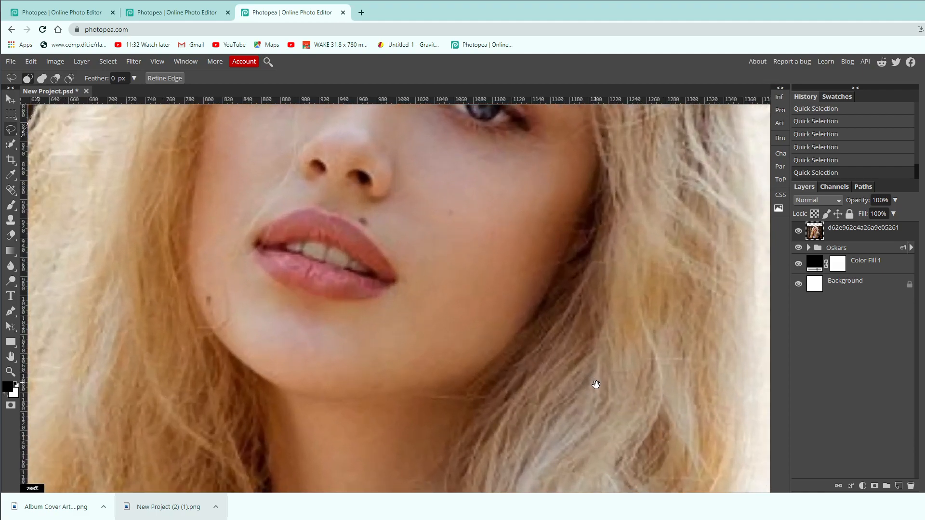
left_click_drag(596, 384, 260, 155)
left_click_drag(522, 366, 314, 154)
left_click_drag(452, 308, 435, 285)
key("shift")
mouse_move(384, 166)
left_mouse_down()
mouse_move(463, 357)
mouse_move(347, 183)
mouse_move(378, 165)
left_mouse_up()
scroll(456, 269, "down", 5)
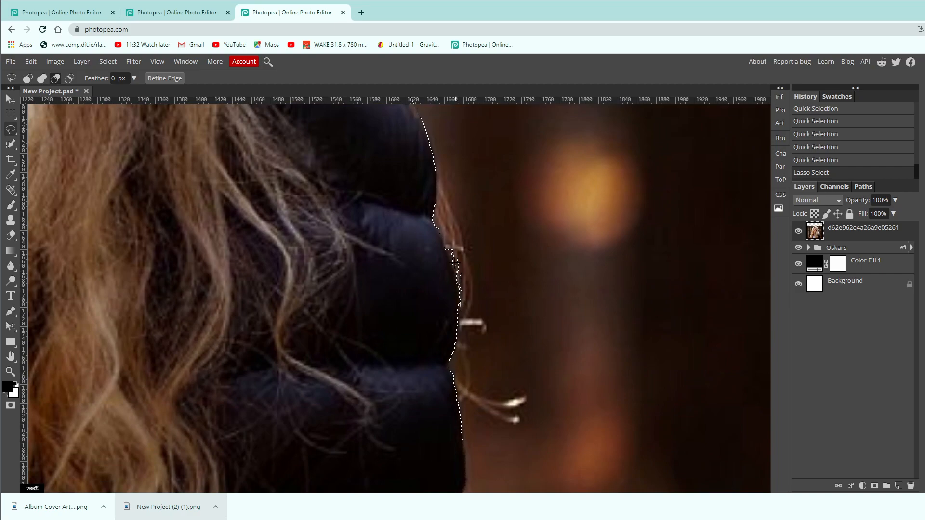
mouse_move(455, 262)
left_mouse_down()
mouse_move(449, 236)
mouse_move(470, 315)
left_mouse_up()
mouse_move(445, 247)
left_mouse_down()
mouse_move(515, 285)
mouse_move(472, 292)
left_mouse_up()
Subtract the stray background along the upper sleeve and shoulder from the selection with the Lasso.
left_click_drag(488, 378, 501, 232)
left_click_drag(468, 108, 489, 299)
left_click_drag(448, 171, 498, 309)
left_click_drag(469, 229, 498, 307)
key("alt")
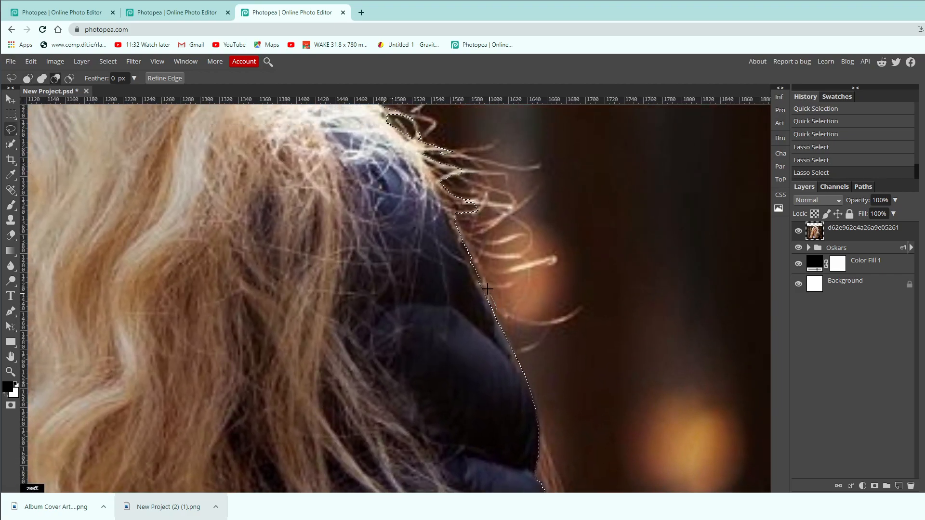
mouse_move(464, 244)
left_mouse_down()
mouse_move(464, 181)
mouse_move(557, 226)
mouse_move(542, 212)
mouse_move(553, 304)
left_mouse_up()
scroll(556, 294, "down", 8)
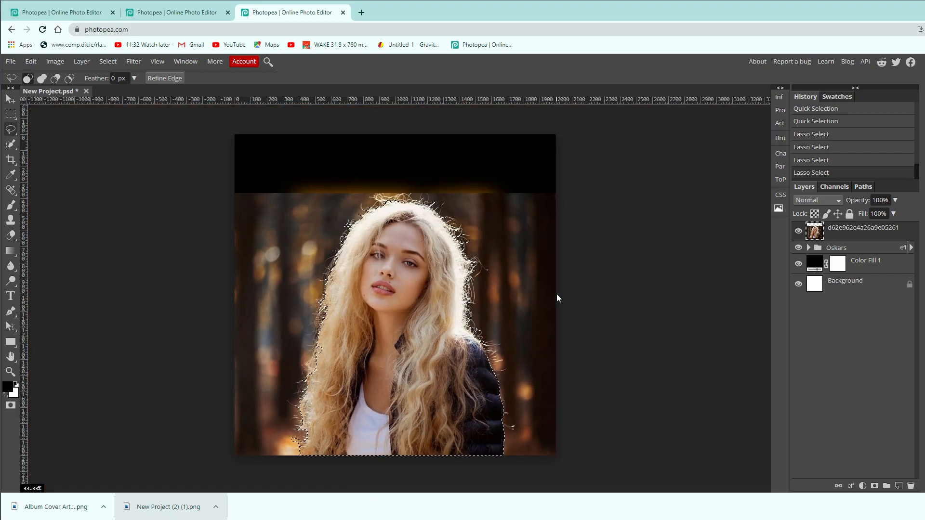
Open Refine Edge for the selection and paint the grey uncertain area around the hair outline with a smaller brush.
left_click(179, 82)
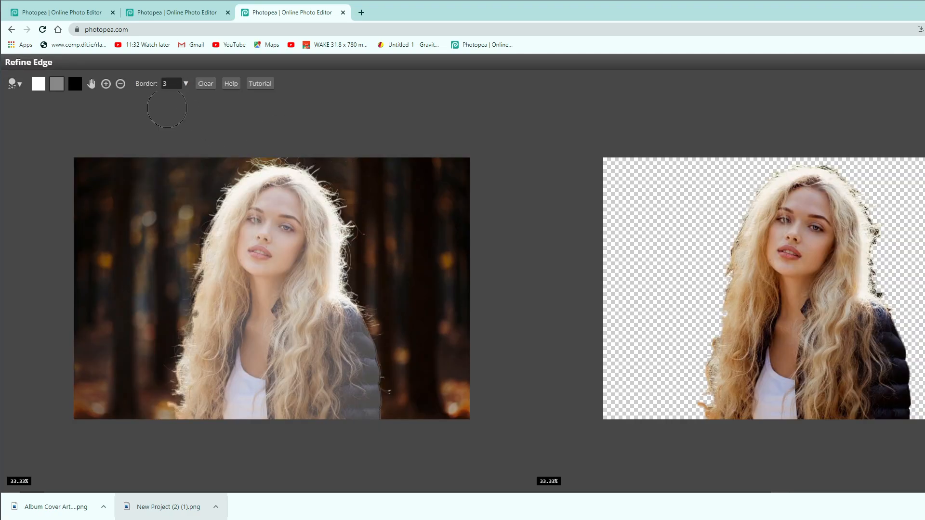
left_click(56, 81)
key("bracketleft")
key("bracketleft")
key("bracketleft")
key("bracketleft")
mouse_move(174, 417)
left_mouse_down()
mouse_move(178, 391)
mouse_move(173, 398)
mouse_move(205, 237)
mouse_move(240, 175)
mouse_move(263, 160)
mouse_move(295, 162)
mouse_move(262, 162)
mouse_move(302, 164)
mouse_move(320, 177)
mouse_move(292, 166)
mouse_move(321, 179)
mouse_move(334, 201)
mouse_move(334, 190)
mouse_move(345, 232)
mouse_move(350, 226)
mouse_move(358, 302)
left_mouse_up()
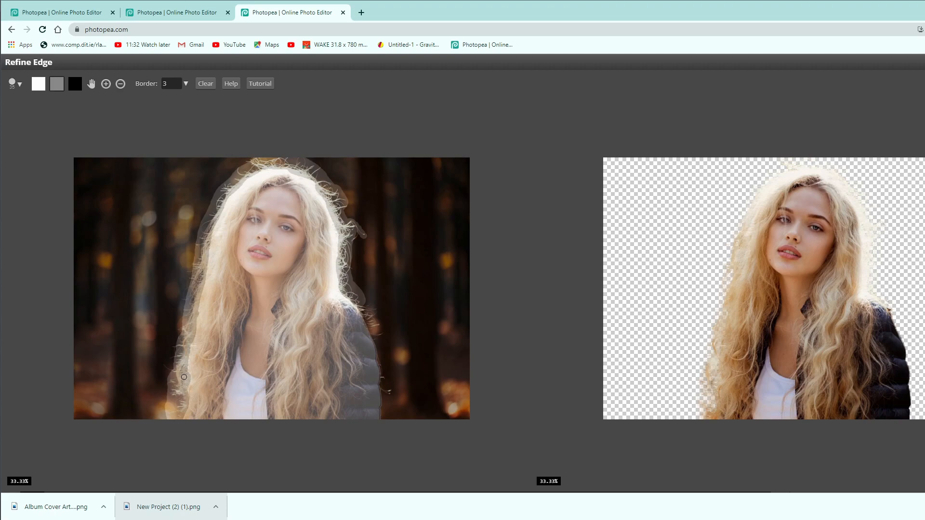
left_click_drag(184, 377, 186, 375)
Preview the refined cutout against black, white and transparent backgrounds to check the hair edges.
left_click_drag(767, 68, 617, 78)
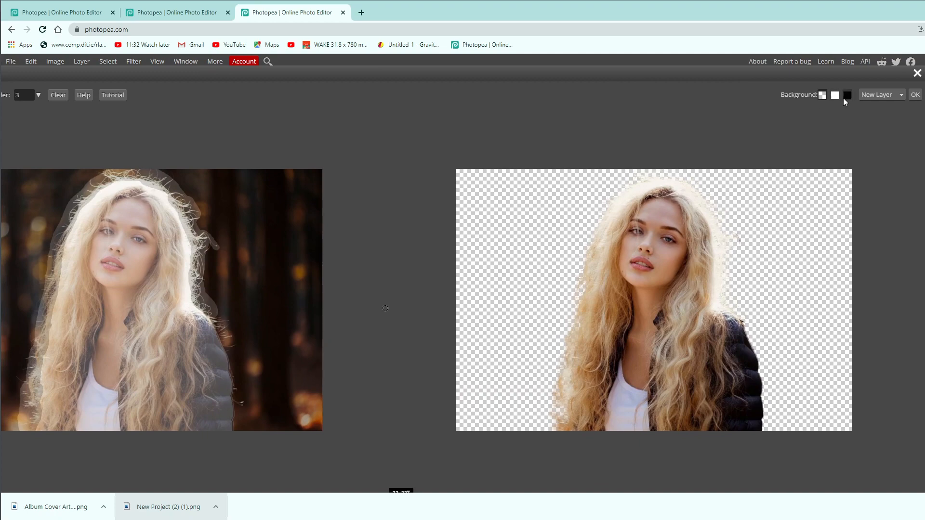
left_click(846, 96)
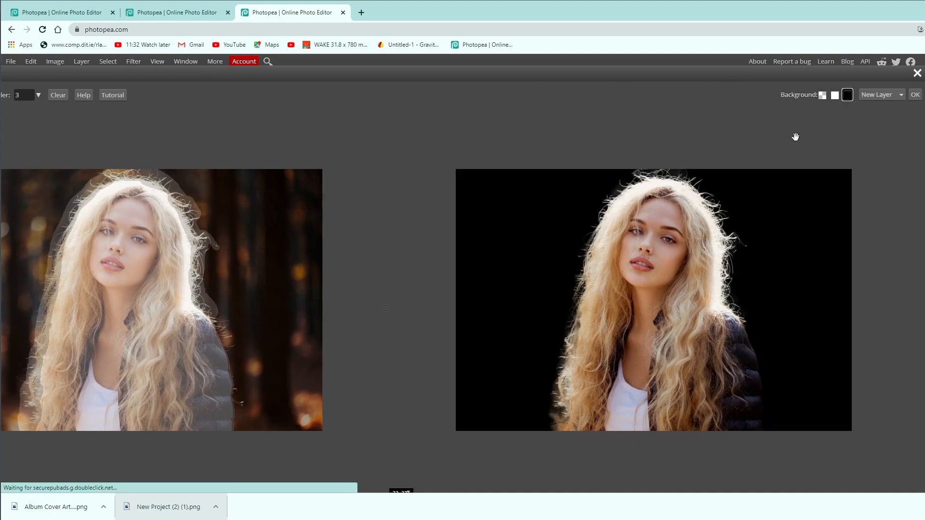
left_click_drag(369, 78, 386, 67)
left_click(858, 88)
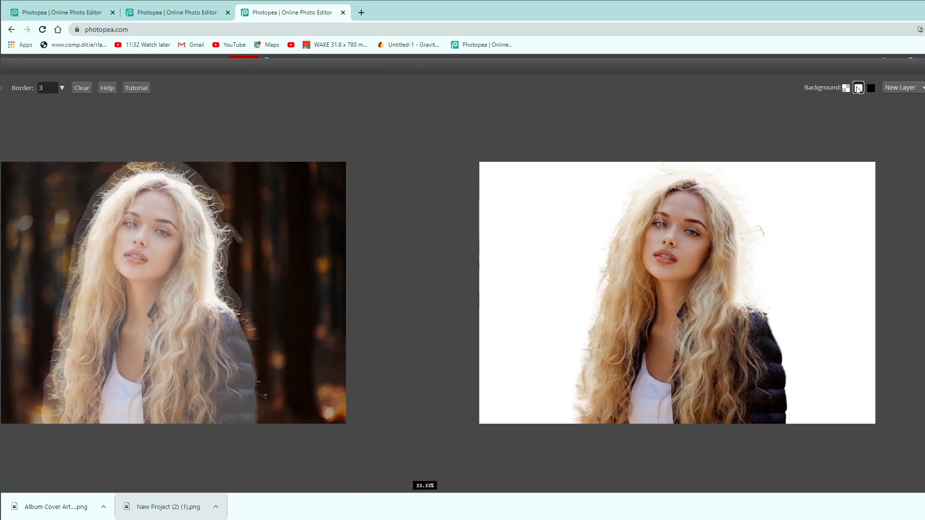
left_click(846, 89)
left_click(870, 88)
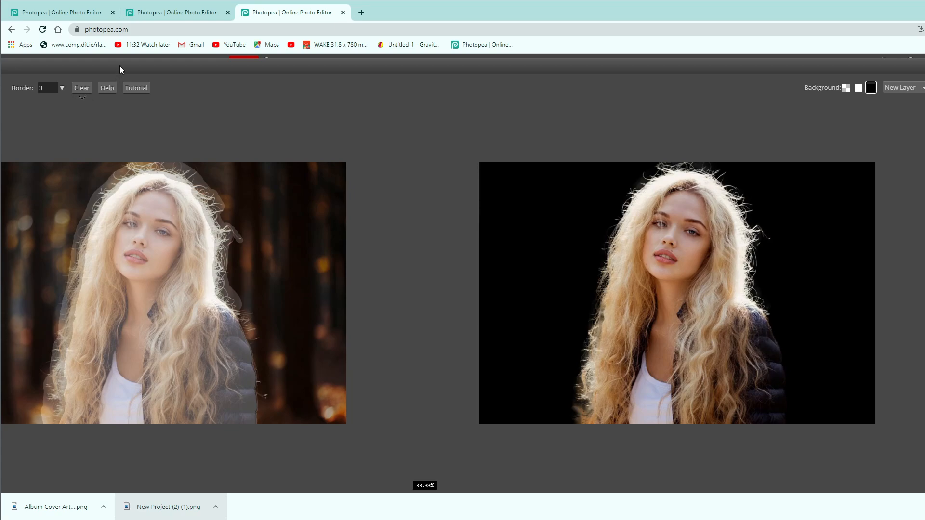
left_click_drag(117, 69, 206, 74)
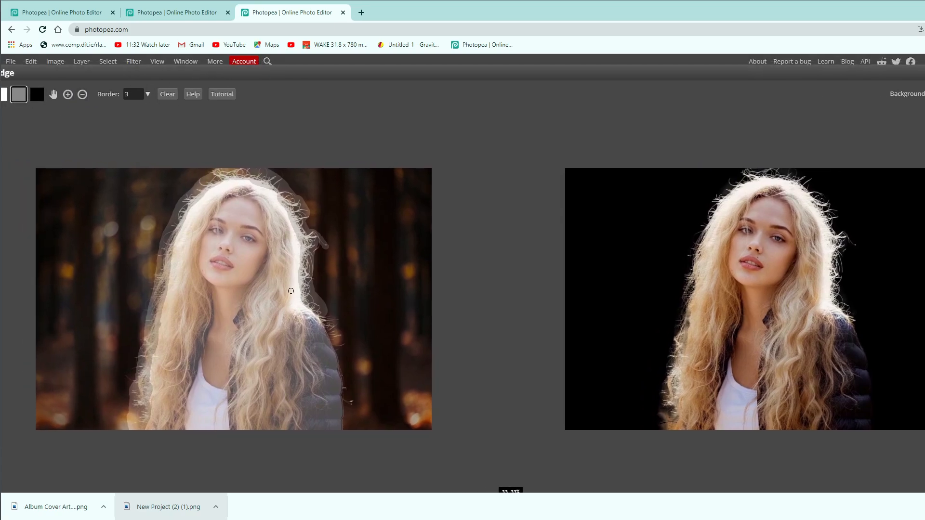
Touch up the grey edge area near the shoulder and preview the cutout on a transparent background.
left_click_drag(315, 305, 312, 305)
left_click_drag(716, 82, 534, 81)
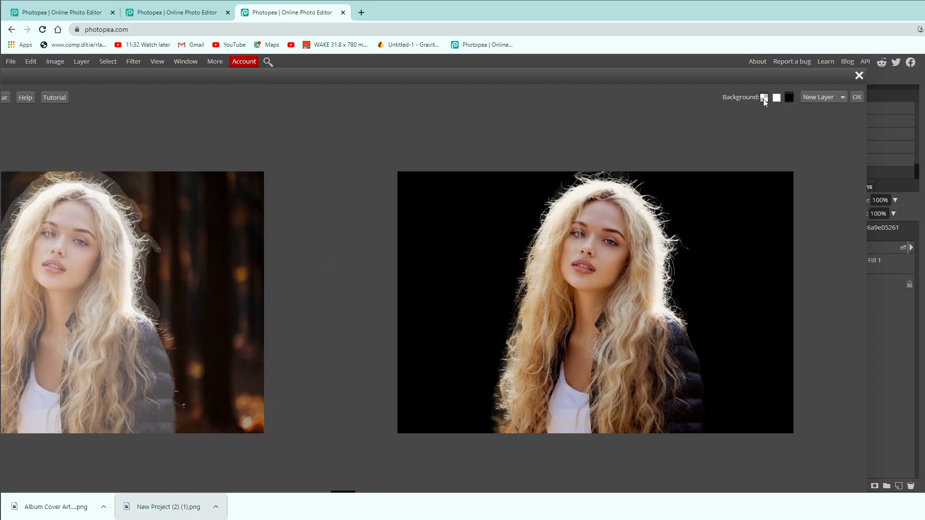
left_click(764, 98)
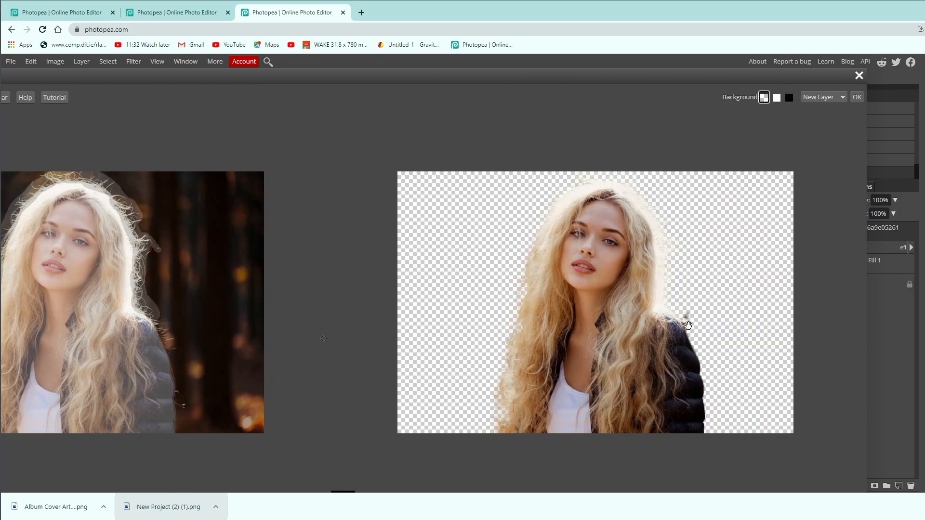
left_click_drag(132, 82, 261, 80)
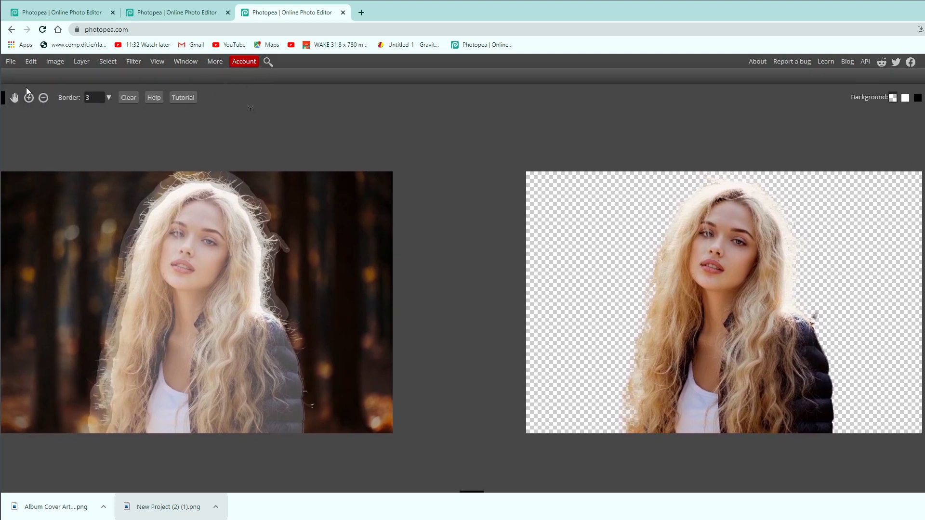
Choose black to exclude the leftover background at the shoulder and output the refined cutout as a new layer.
left_click(2, 100)
left_click_drag(724, 75, 605, 81)
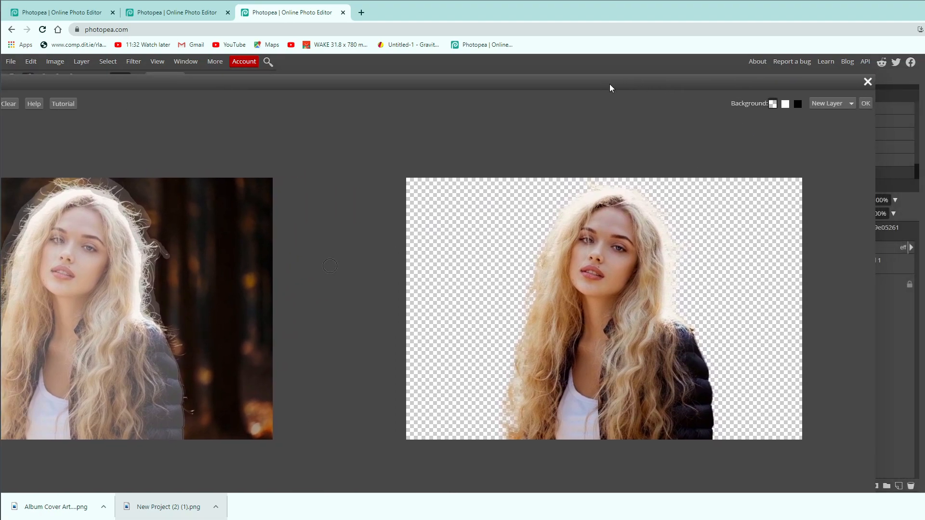
left_click(866, 103)
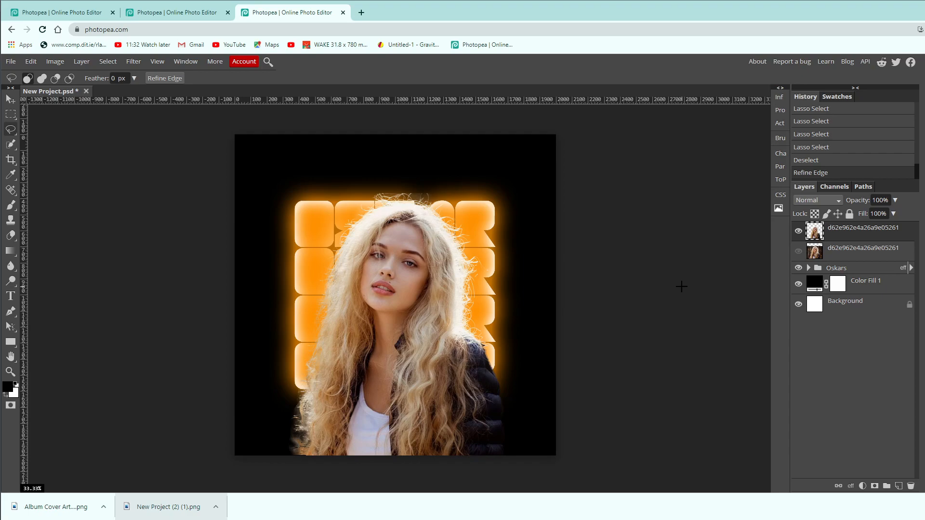
Switch to the finished Album Cover Art document and compare the portrait with Gradient Map 2 hidden and shown.
left_click(155, 14)
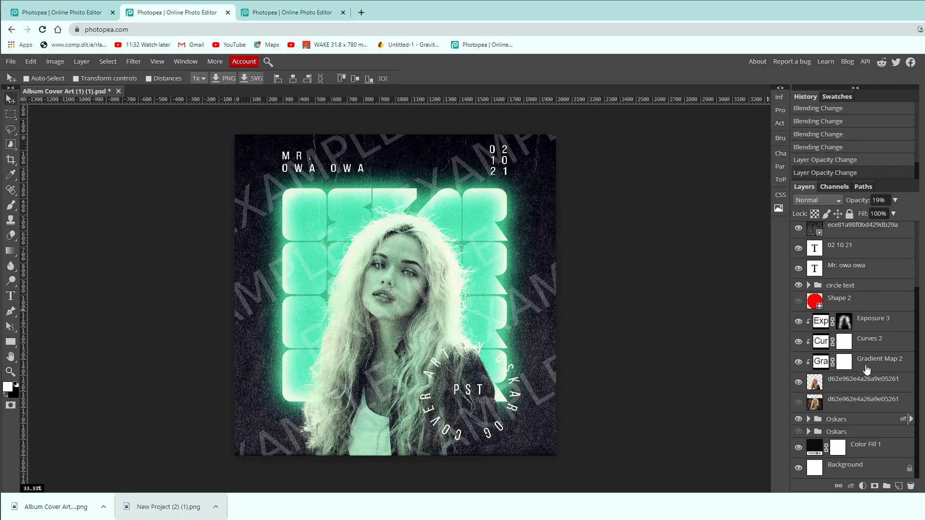
left_click(797, 363)
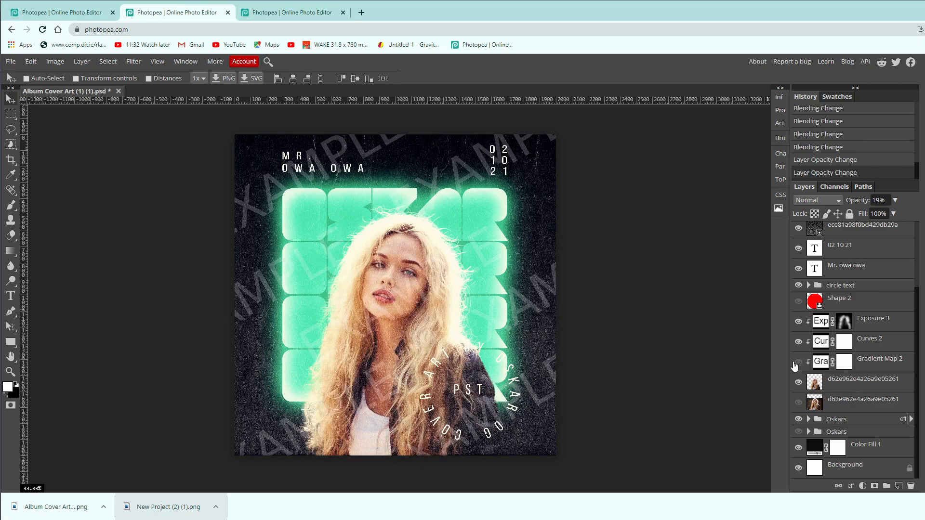
left_click(797, 363)
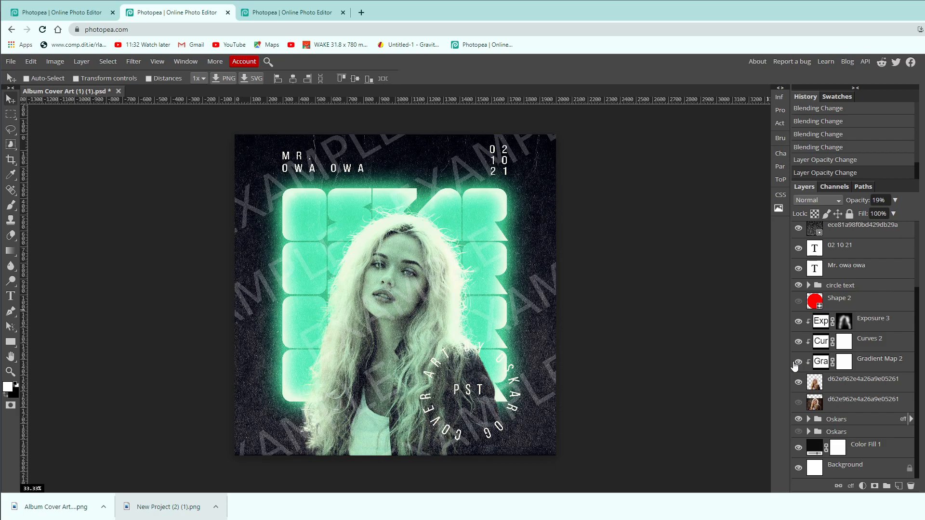
Examine the settings of Gradient Map 2 in the finished cover and return to the New Project document.
double_click(821, 363)
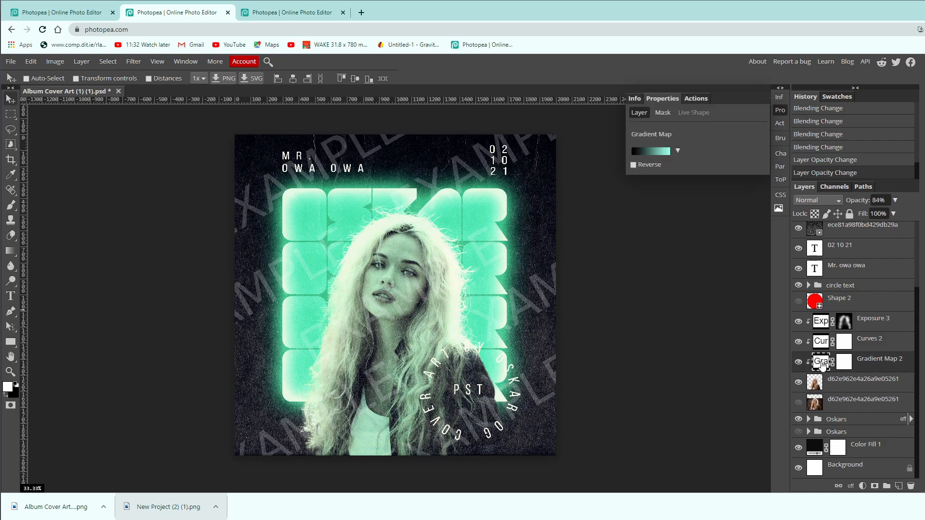
left_click(780, 110)
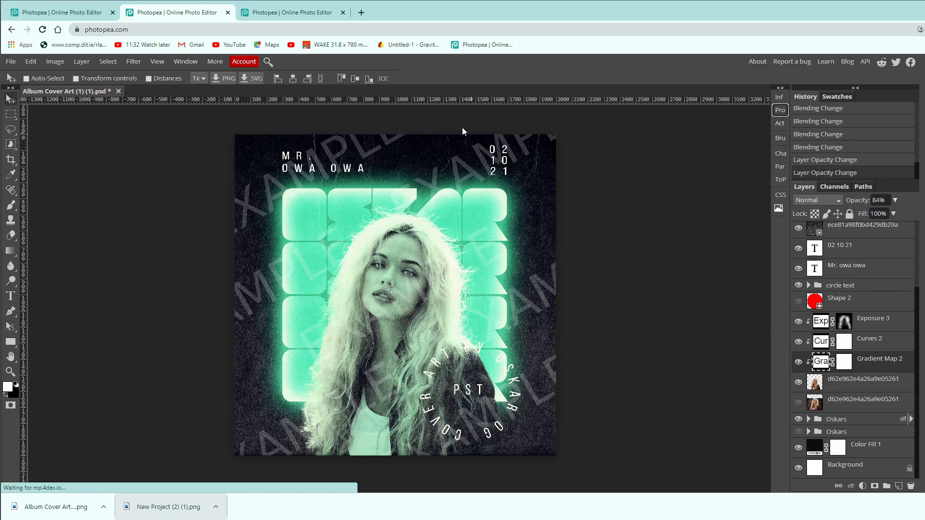
left_click(305, 14)
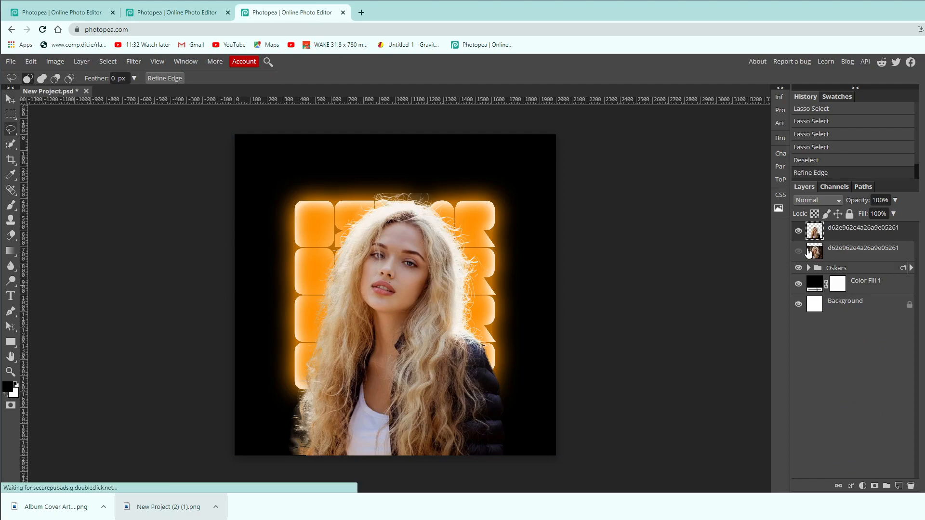
Add a Gradient Map adjustment layer above the cut-out portrait and clip it to the portrait layer.
left_click(864, 486)
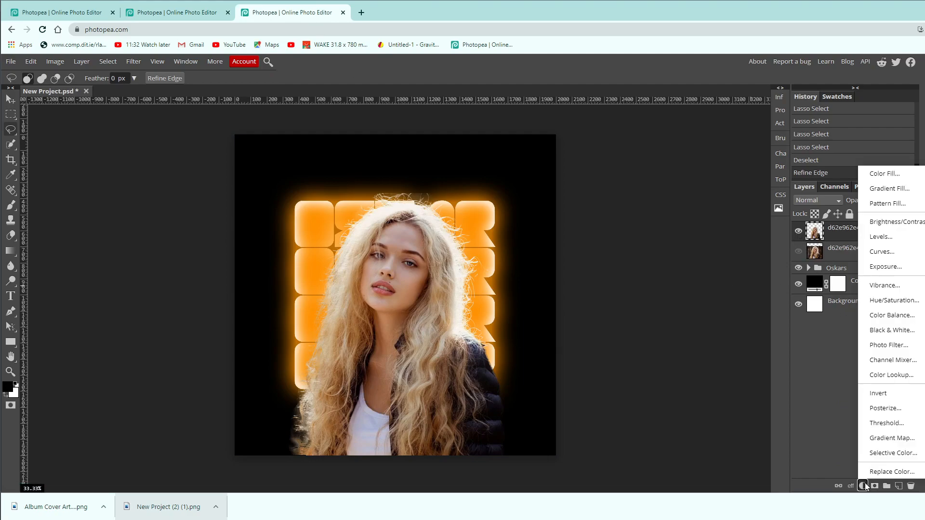
left_click(891, 439)
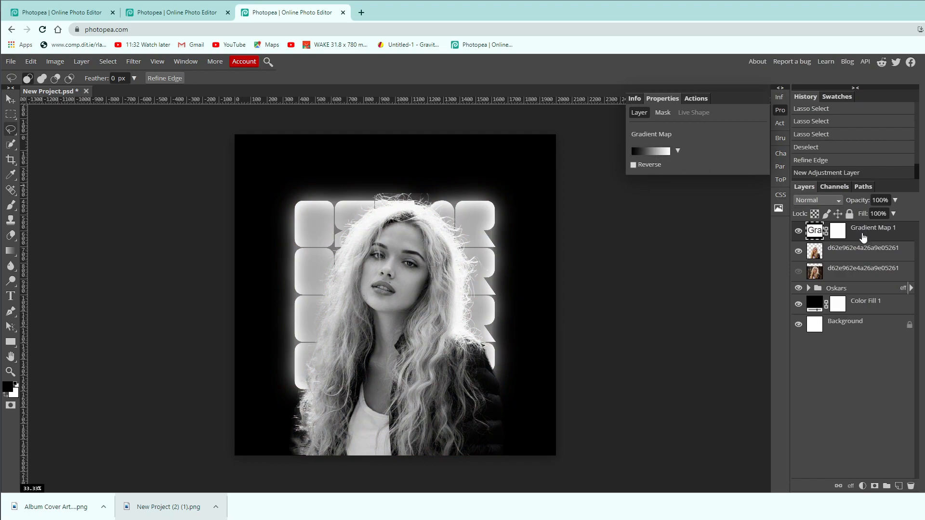
right_click(858, 238)
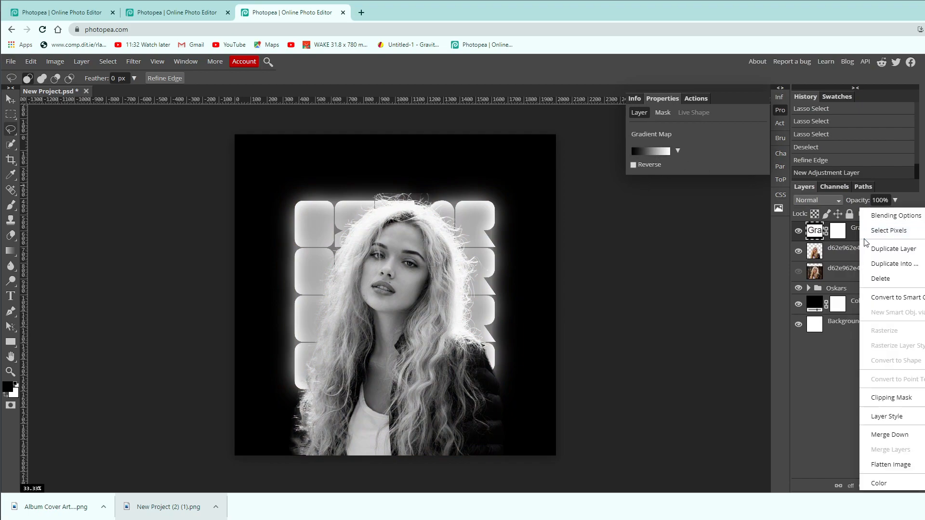
left_click(902, 401)
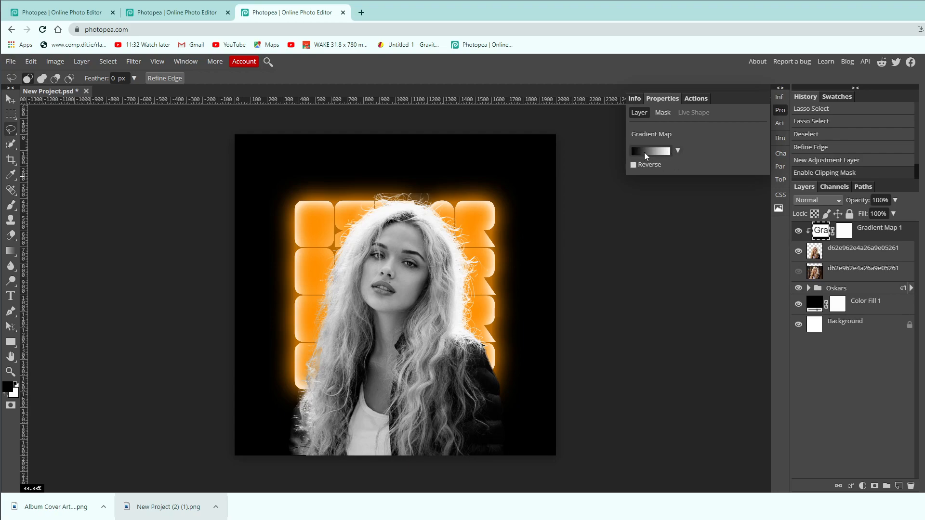
Change the white end of the gradient map to orange ff9100, sampled from a title letter.
left_click(781, 113)
left_click(781, 113)
left_click(781, 112)
double_click(821, 231)
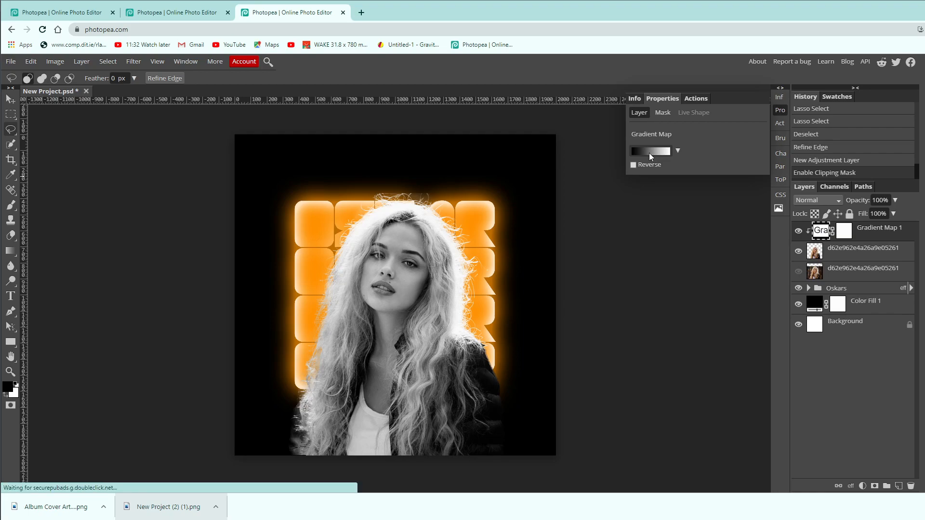
left_click(649, 152)
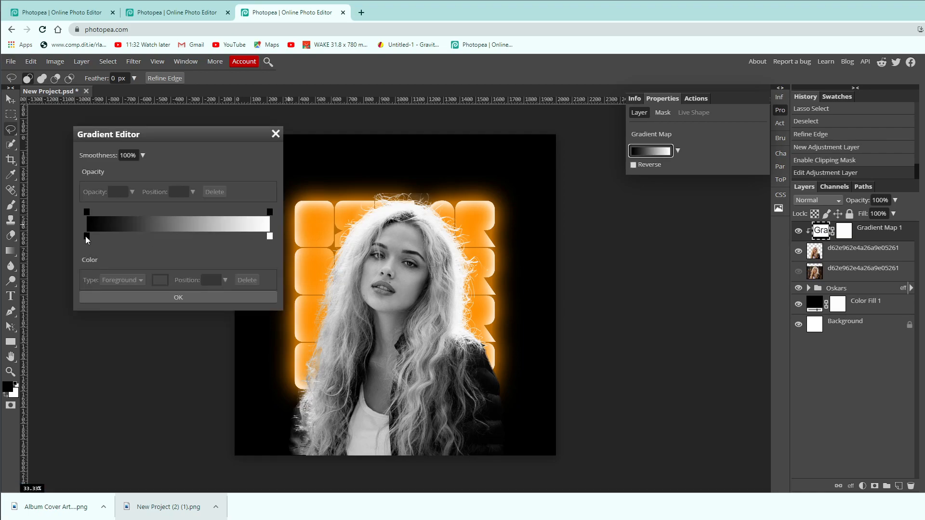
left_click(270, 236)
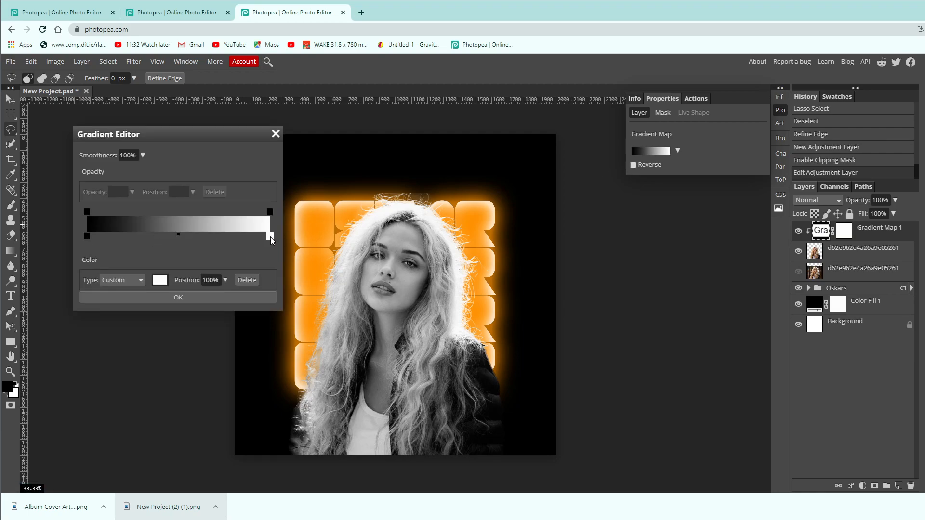
left_click(161, 280)
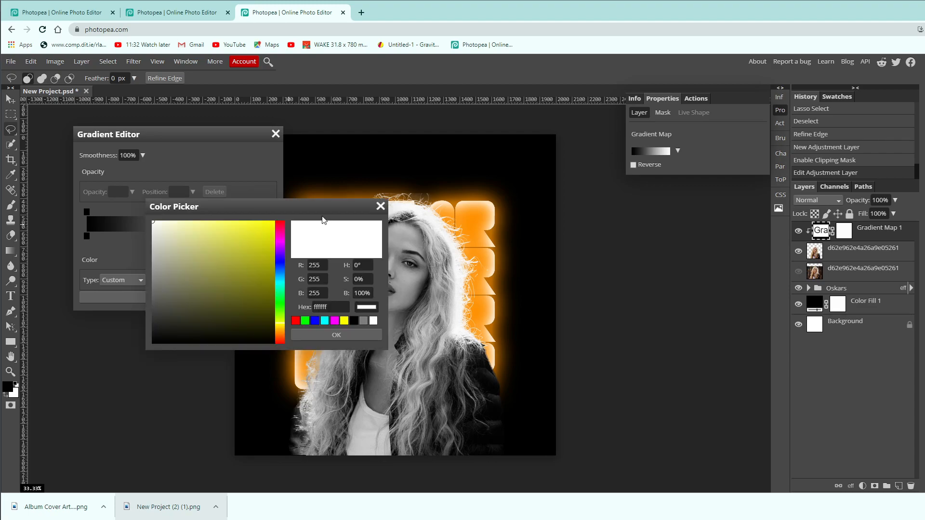
left_click_drag(323, 208, 206, 198)
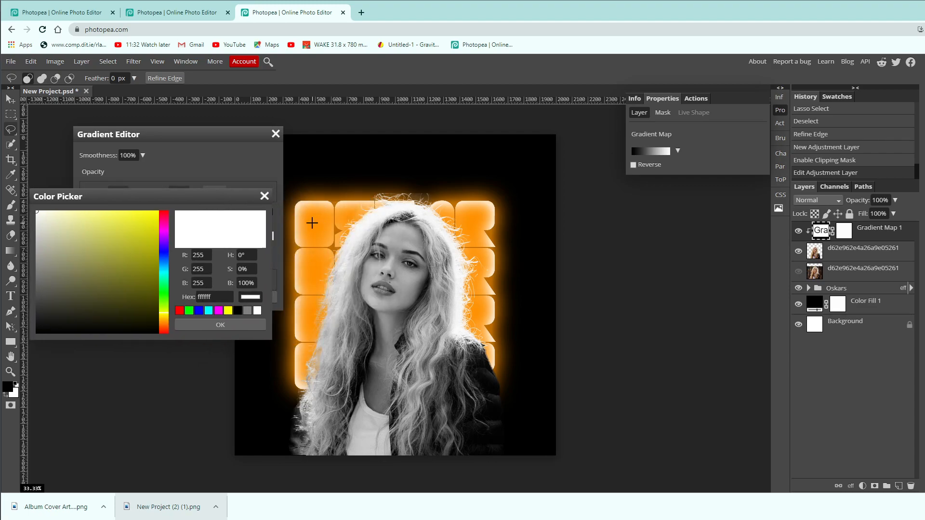
left_click(316, 224)
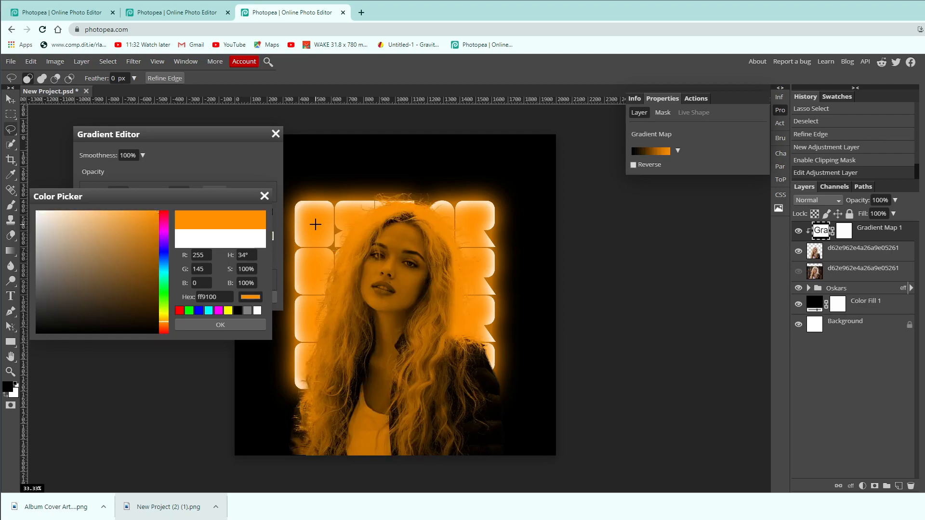
left_click(233, 324)
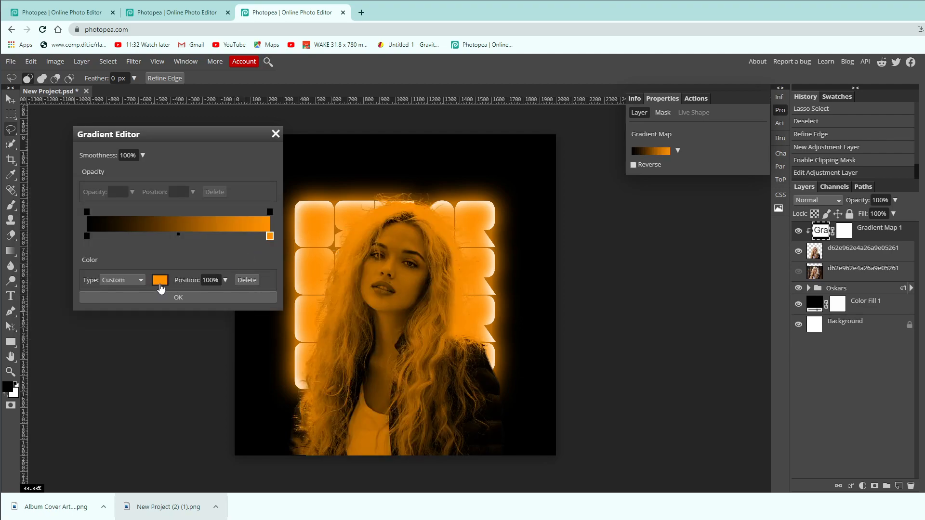
Replace the gradient map's orange end with a paler orange sampled near a title letter's edge, fine-tune its shade and apply it.
left_click(160, 280)
left_click_drag(211, 201, 179, 194)
left_click(314, 224)
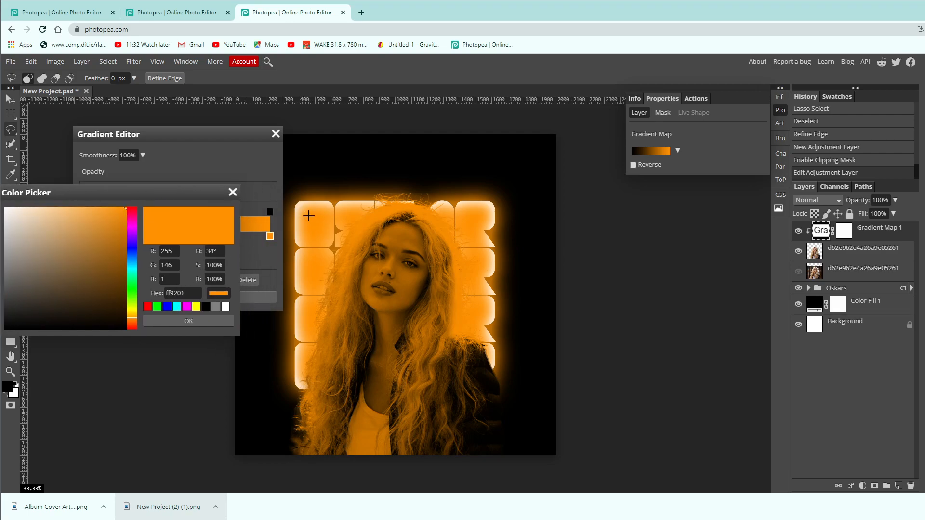
left_click(303, 210)
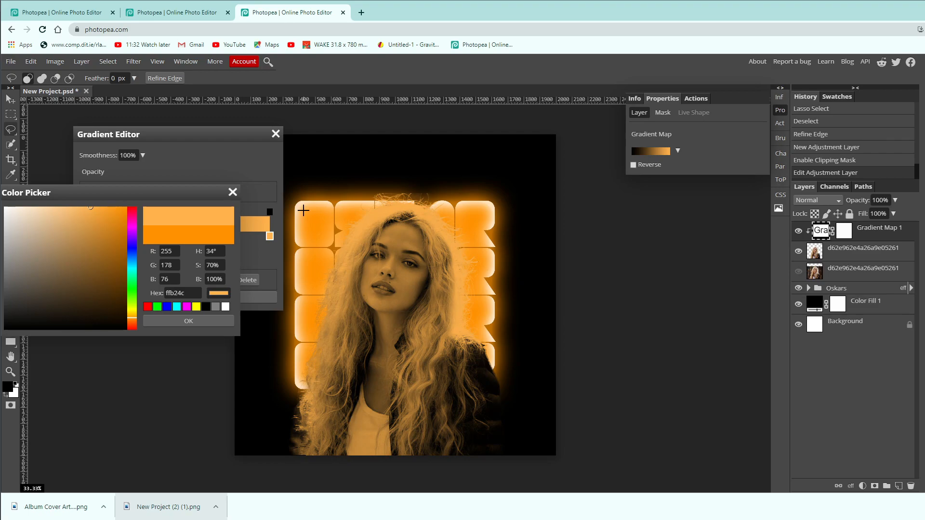
left_click(301, 208)
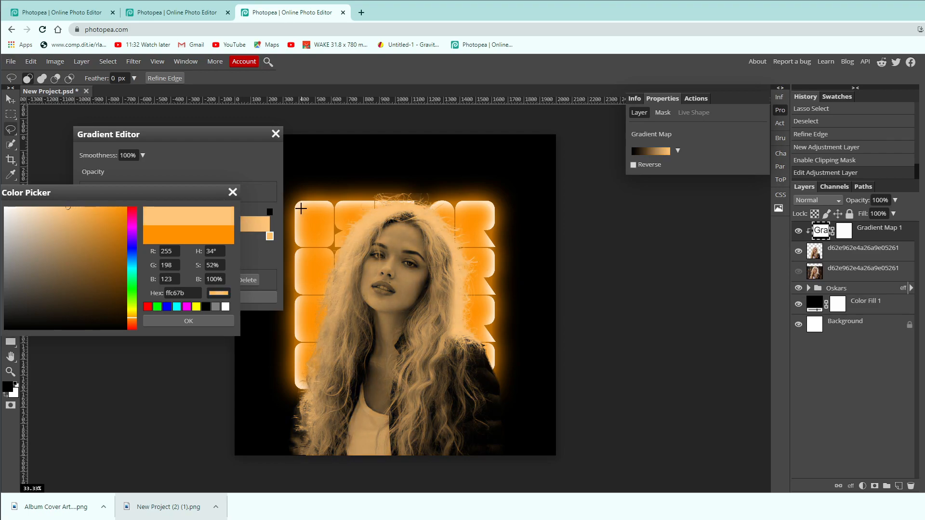
left_click(301, 208)
left_click_drag(146, 195, 200, 193)
left_click(125, 208)
mouse_move(124, 209)
left_mouse_down()
mouse_move(103, 207)
mouse_move(123, 207)
left_mouse_up()
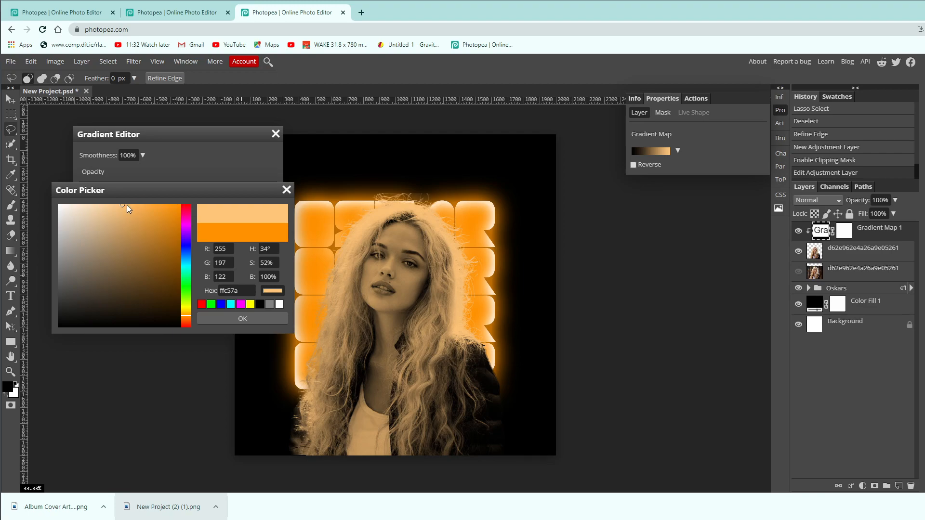
left_click_drag(124, 207, 131, 205)
left_click(222, 320)
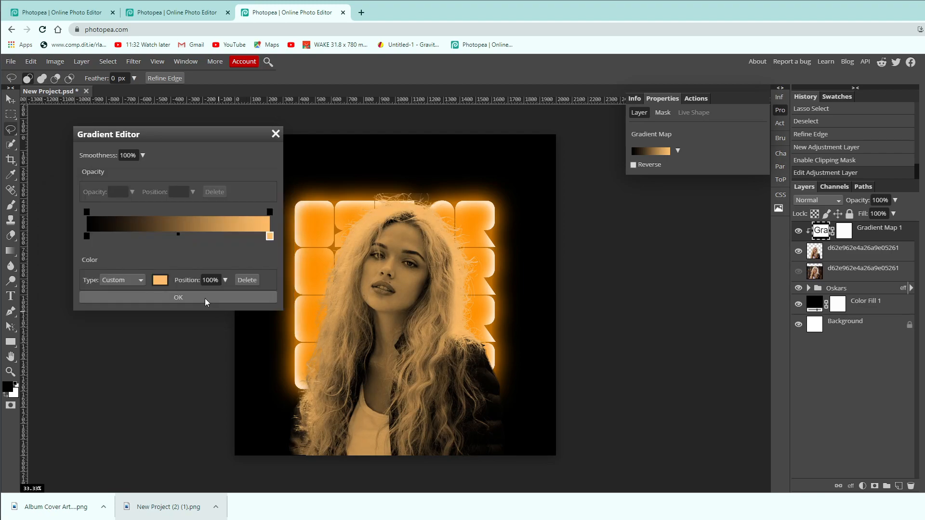
left_click(212, 303)
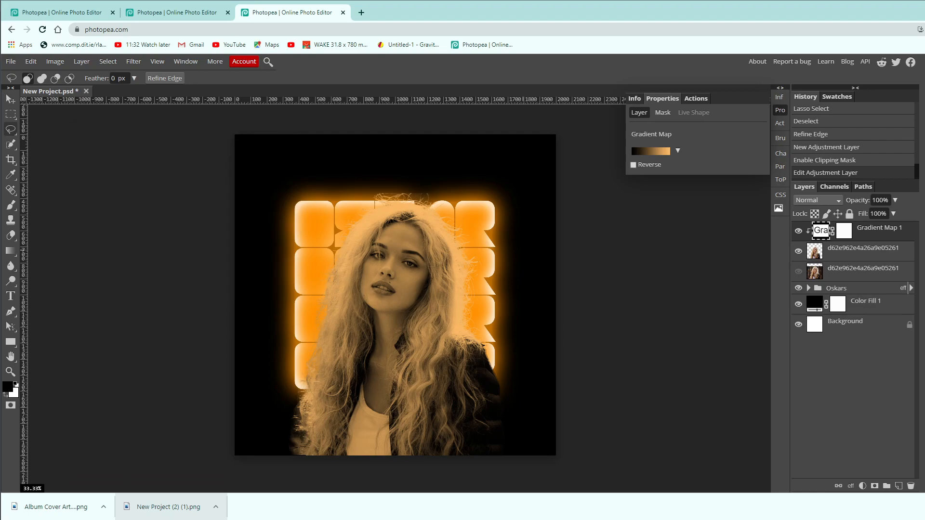
left_click(780, 110)
Compare the portrait with Gradient Map 1 hidden and shown.
left_click(799, 251)
left_click(799, 252)
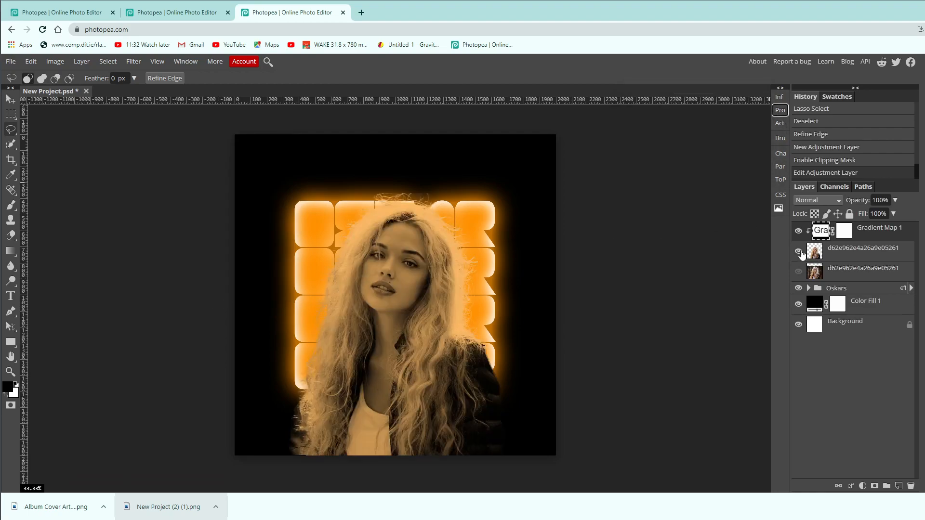
left_click(799, 232)
left_click(798, 232)
left_click(799, 232)
left_click(798, 232)
left_click(798, 233)
left_click(798, 232)
Add a Curves adjustment layer above the gradient map and clip it to the portrait.
left_click(862, 486)
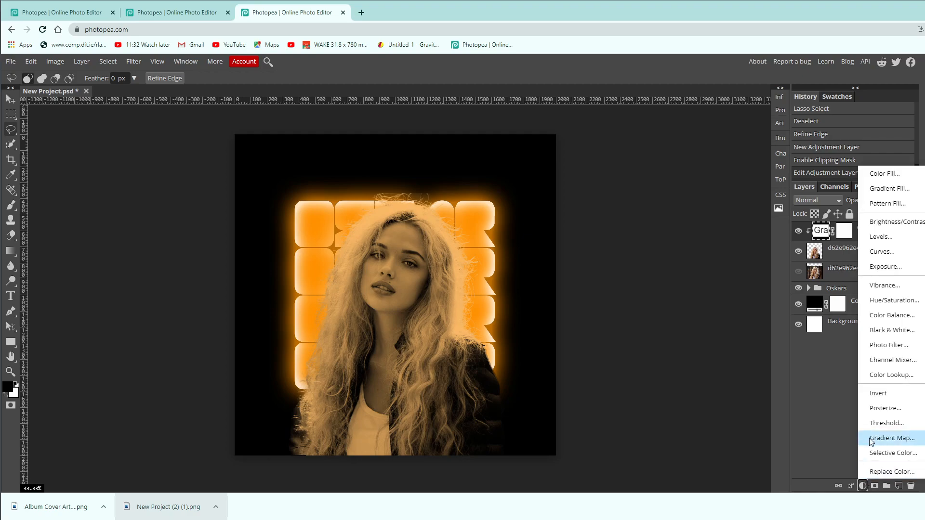
left_click(891, 253)
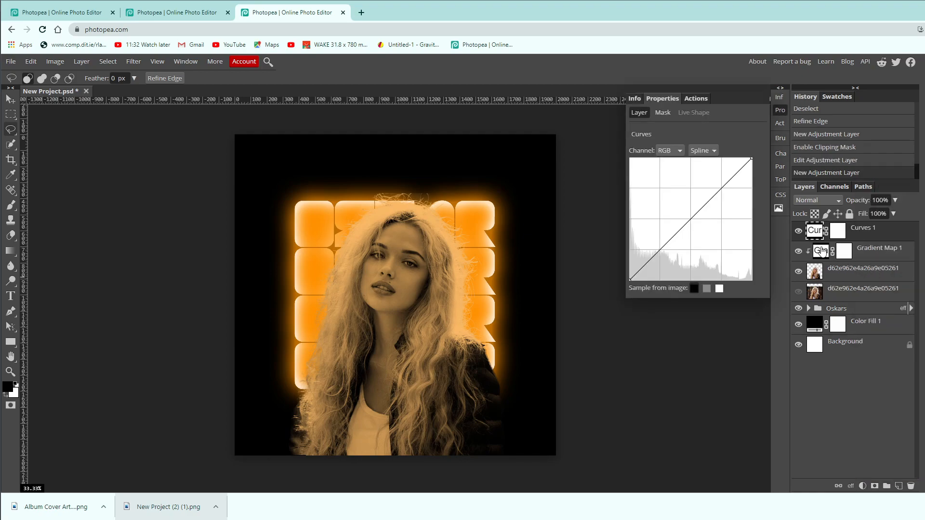
right_click(872, 240)
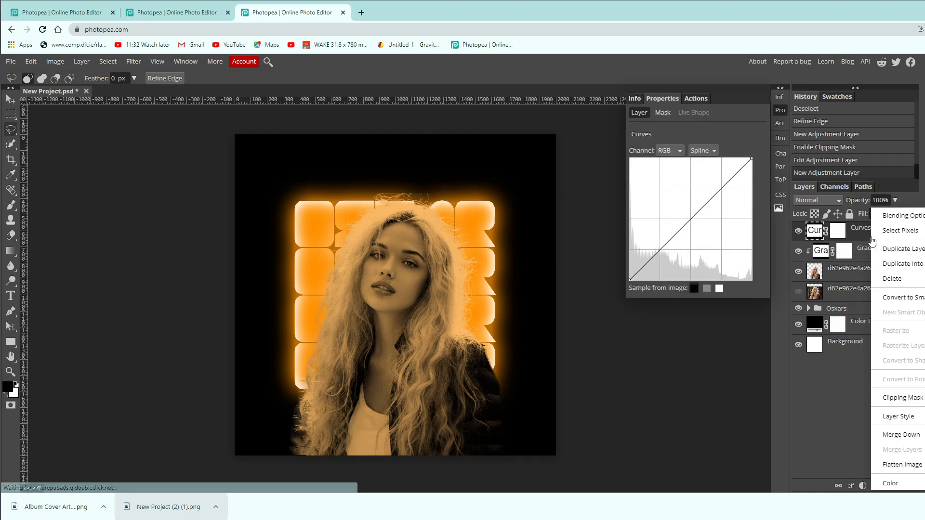
left_click(899, 398)
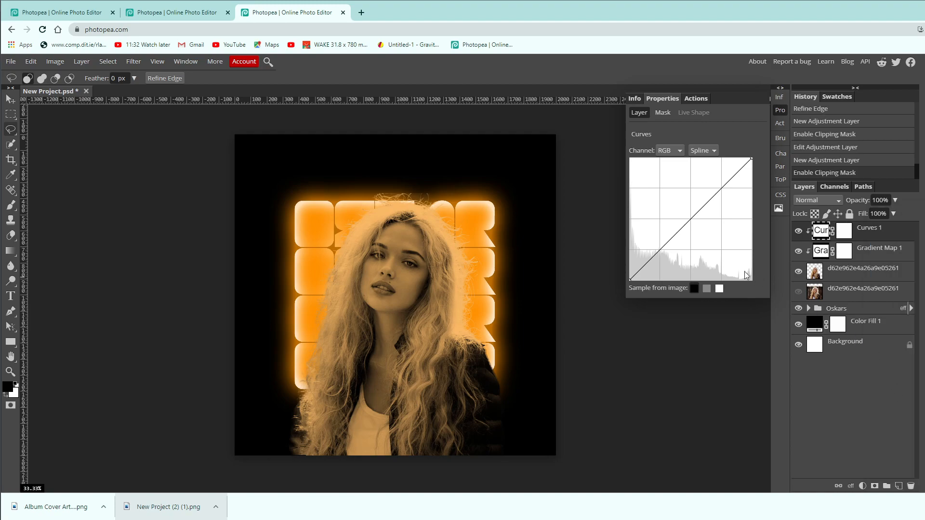
Shape the RGB curve into a gentle S, darkening the shadows and brightening the highlights of the portrait.
left_click_drag(660, 253, 661, 258)
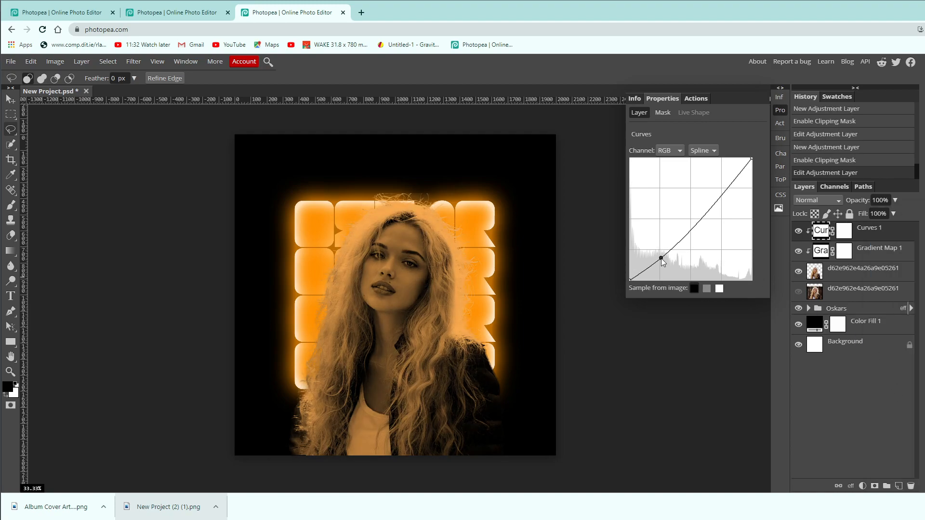
left_click_drag(725, 193, 723, 182)
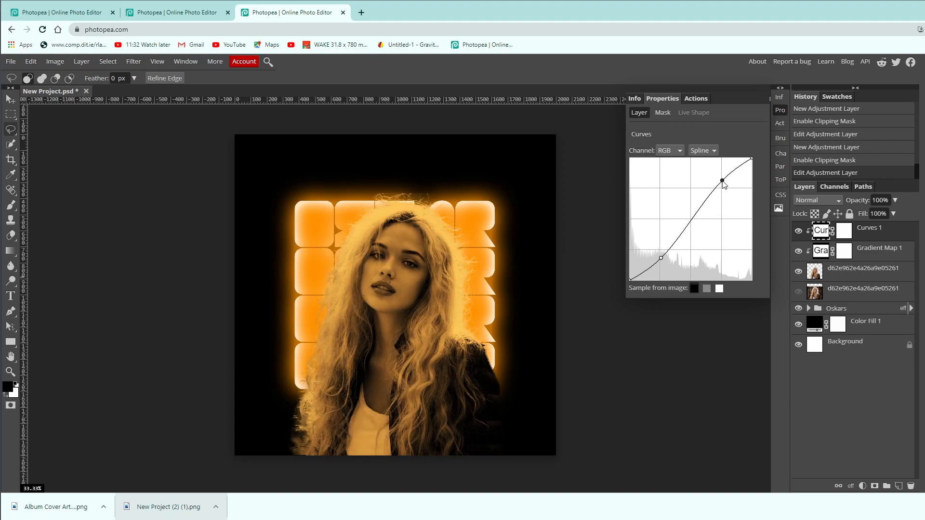
left_click(780, 112)
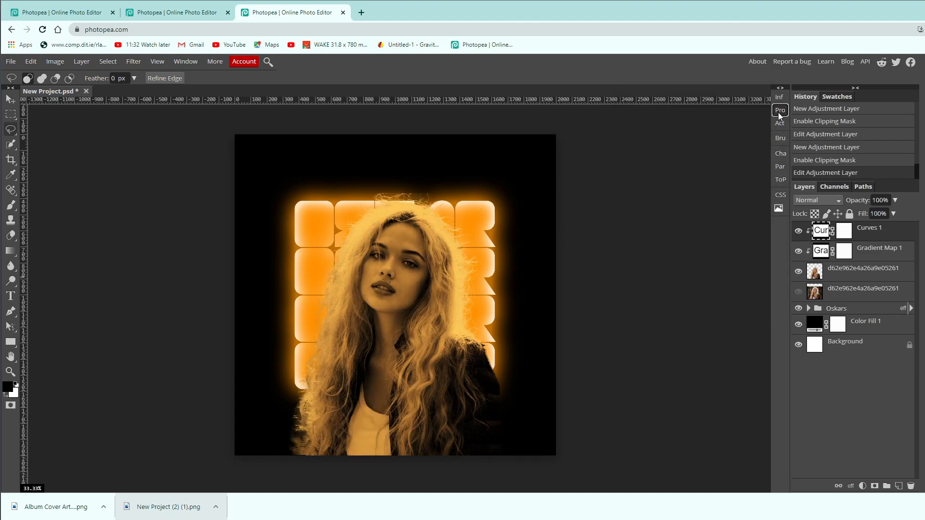
Add an Exposure adjustment layer above the curves and clip it to the portrait.
left_click(862, 486)
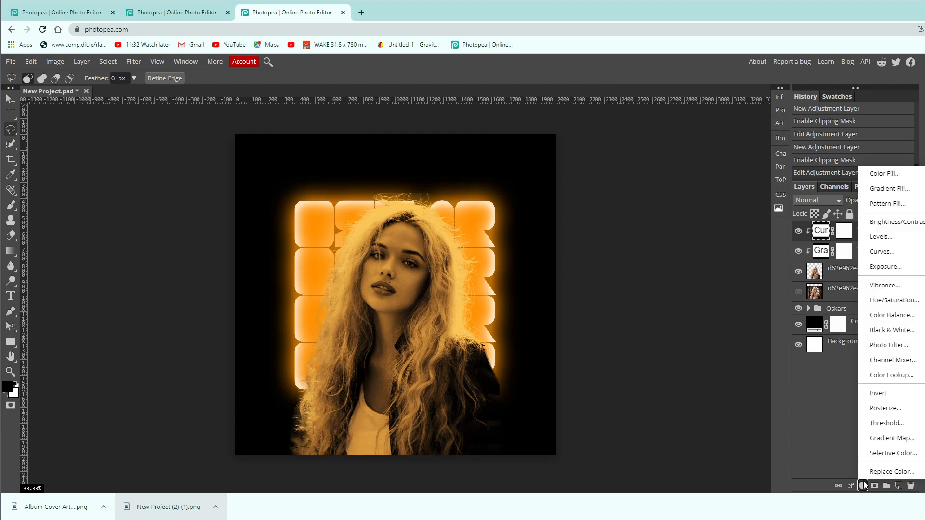
left_click(896, 267)
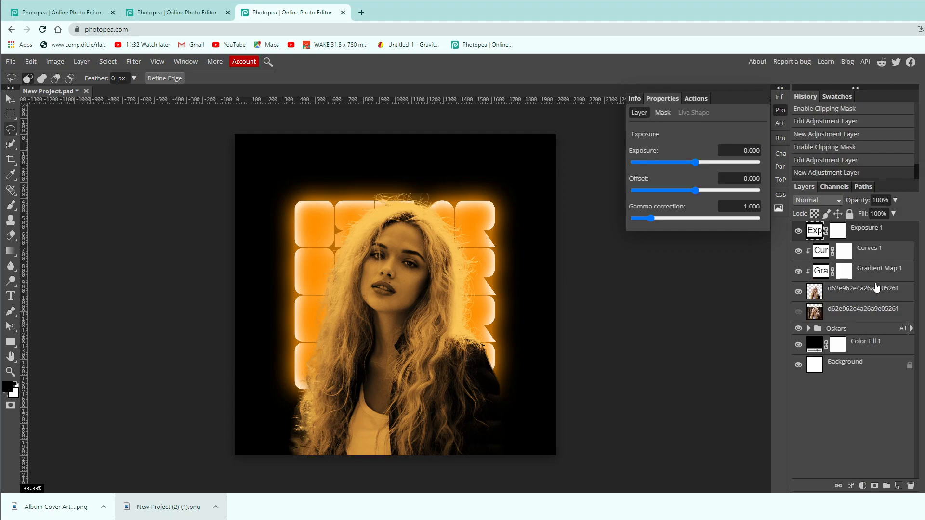
right_click(861, 235)
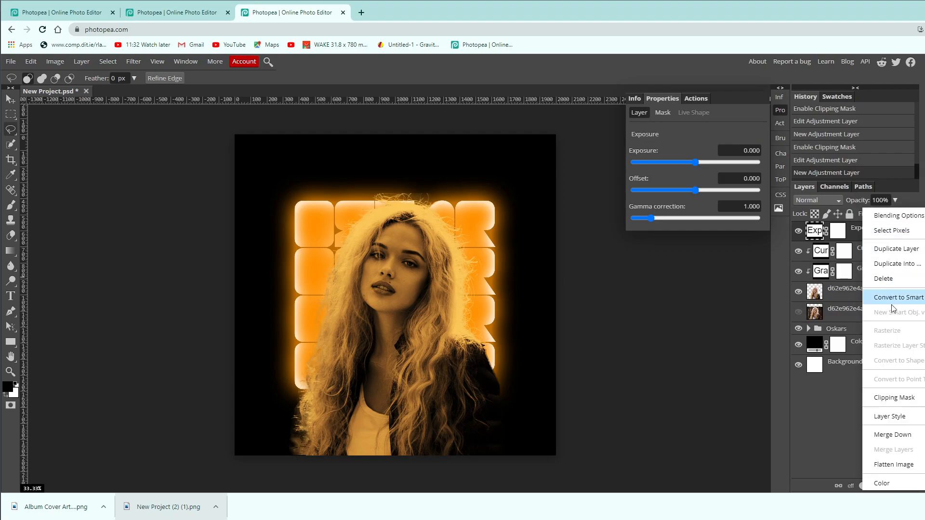
left_click(894, 398)
Set the Exposure layer's exposure to 6.000 and its gamma correction to 2.174.
left_click_drag(701, 166, 714, 160)
left_click_drag(655, 217, 672, 218)
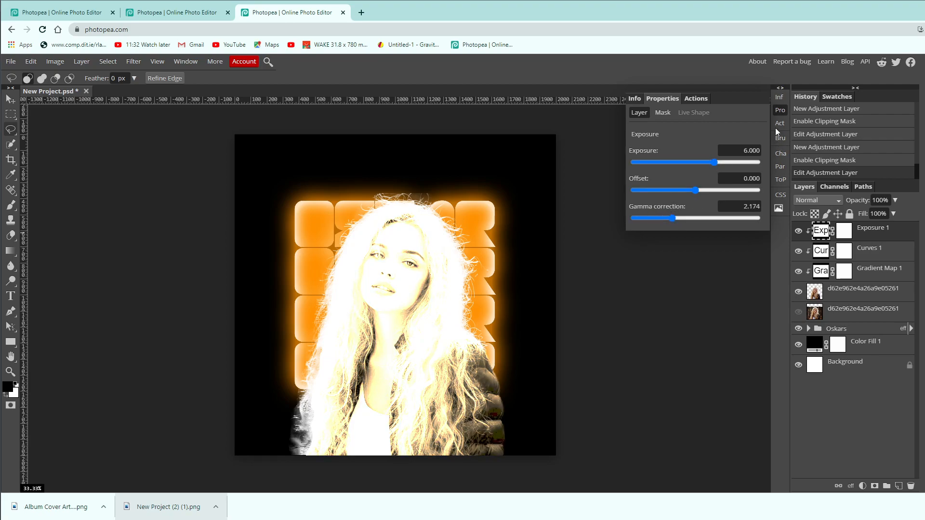
left_click(780, 110)
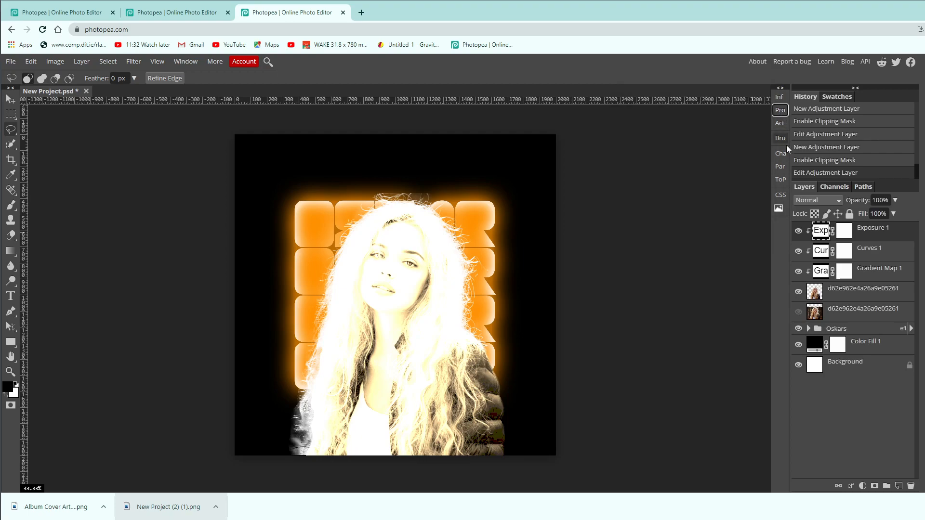
Invert the Exposure layer's mask to black and choose the Brush tool for painting on it.
left_click(844, 236)
key("ctrl+i")
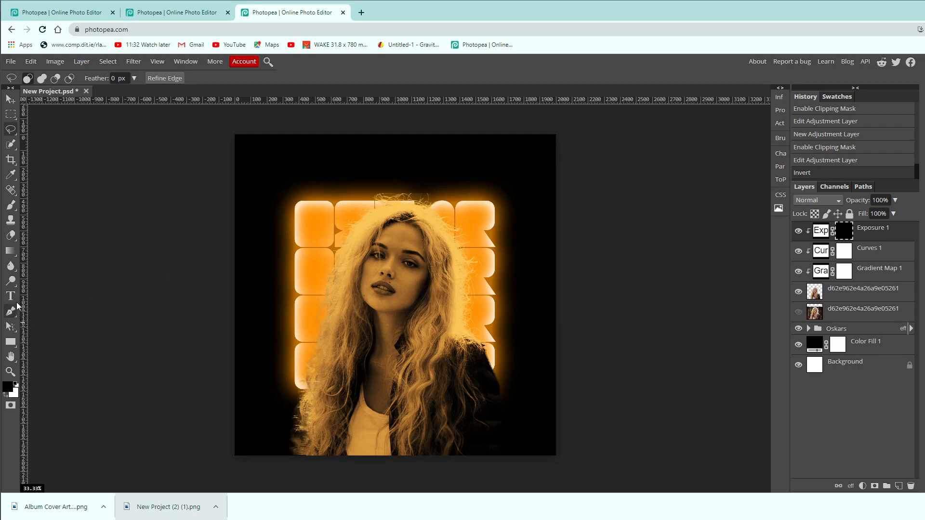
left_click(14, 209)
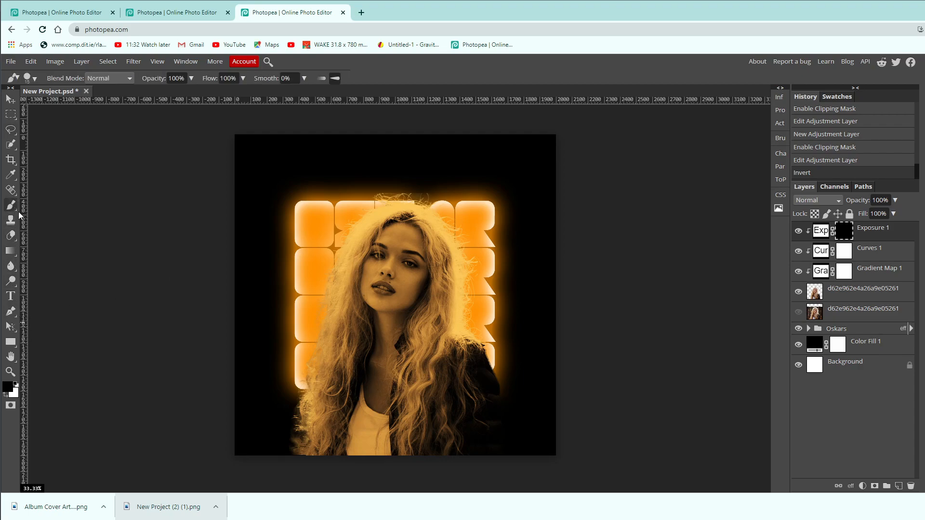
Set the brush for mask painting to 714 px size, 0% hardness and 25% flow.
left_click(33, 78)
left_click_drag(72, 128, 1, 135)
left_click_drag(52, 105, 136, 106)
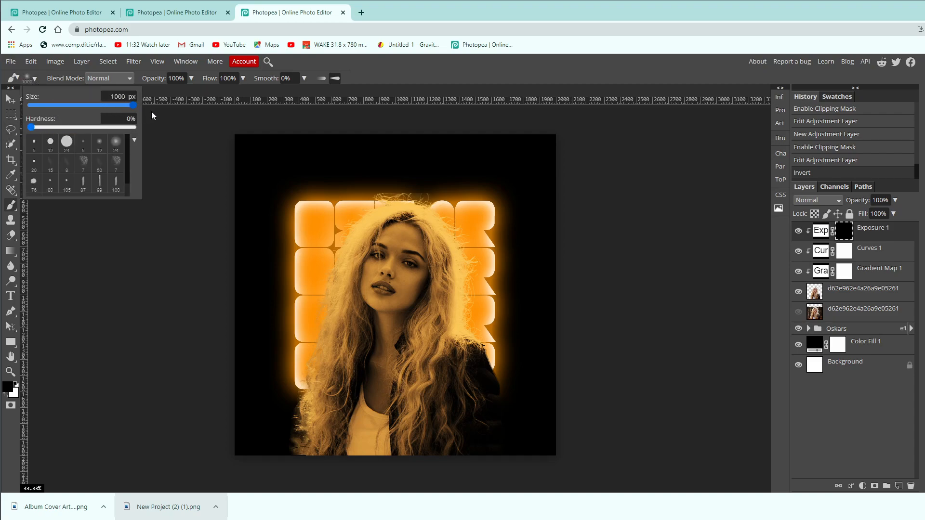
left_click_drag(132, 105, 121, 105)
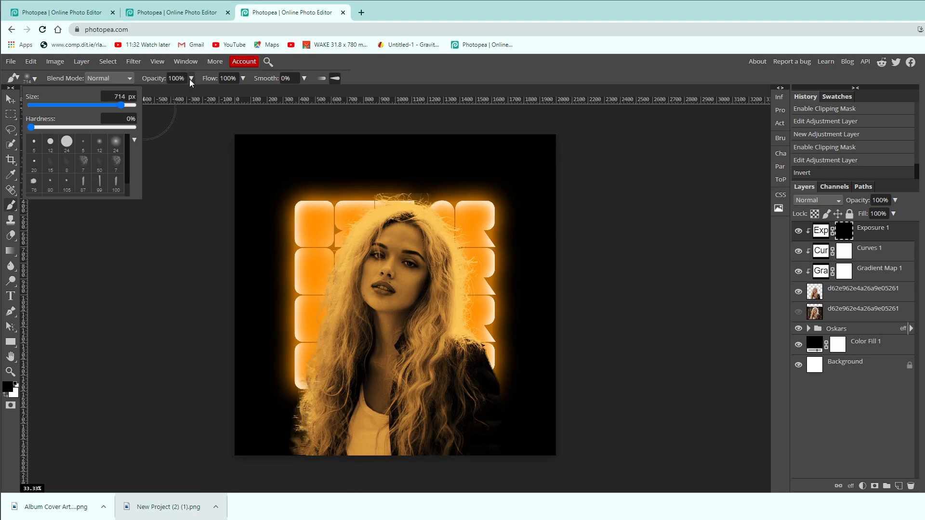
left_click(243, 78)
left_click_drag(241, 98, 216, 99)
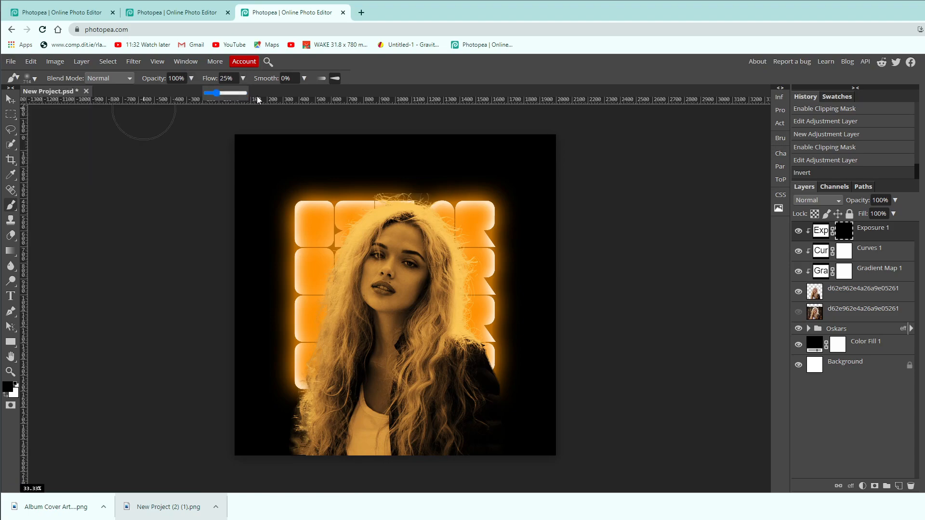
left_click(419, 72)
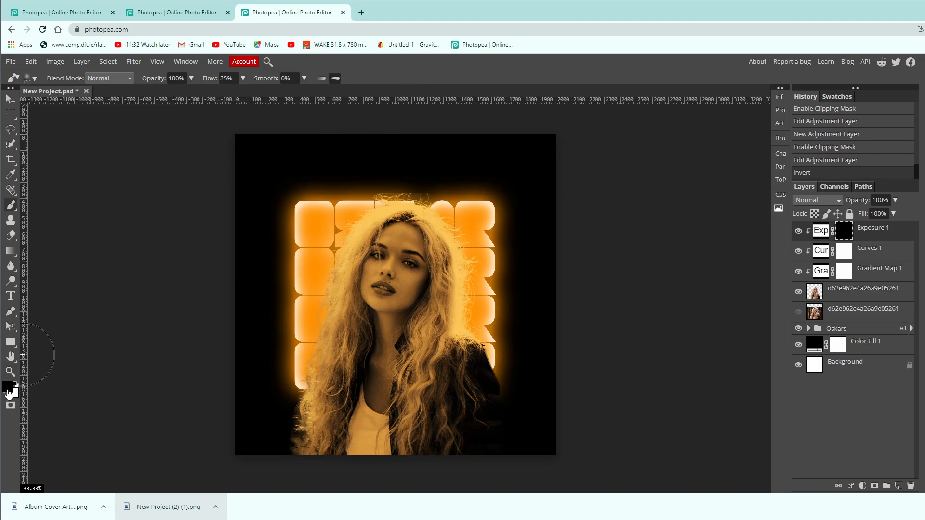
Set the foreground colour to white and paint on the Exposure mask around the hair's outer edges and down both sides of the jacket.
left_click(7, 391)
left_click_drag(123, 263, 1, 181)
left_click(228, 320)
mouse_move(444, 182)
left_mouse_down()
mouse_move(491, 265)
mouse_move(493, 322)
mouse_move(532, 458)
left_mouse_up()
mouse_move(402, 181)
left_mouse_down()
mouse_move(376, 174)
mouse_move(345, 209)
mouse_move(311, 304)
mouse_move(281, 440)
mouse_move(247, 443)
left_mouse_up()
mouse_move(306, 241)
left_mouse_down()
mouse_move(279, 320)
mouse_move(270, 414)
mouse_move(282, 406)
left_mouse_up()
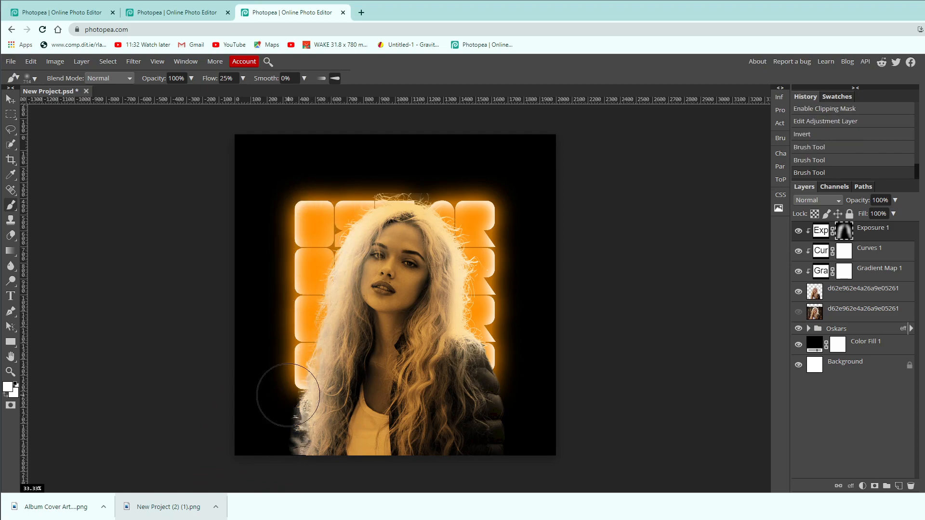
mouse_move(487, 263)
left_mouse_down()
mouse_move(490, 230)
mouse_move(396, 163)
left_mouse_up()
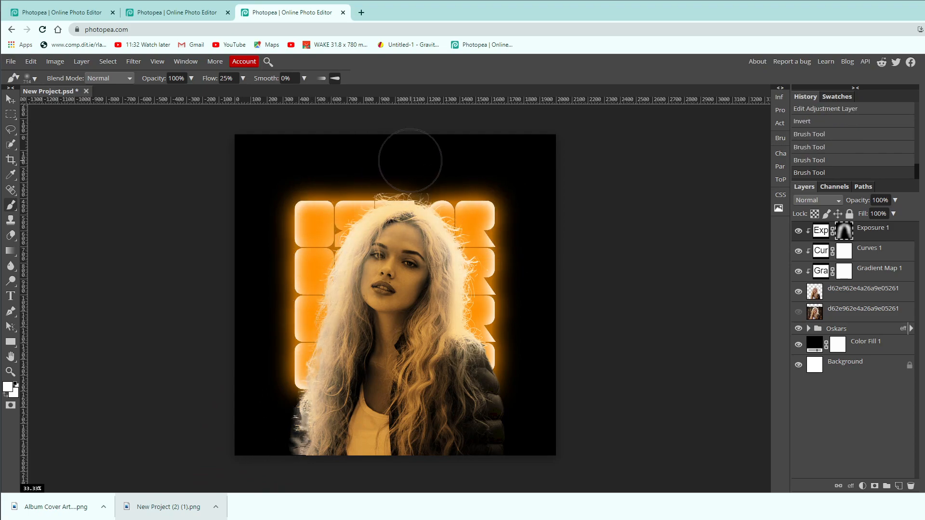
left_click_drag(537, 377, 534, 441)
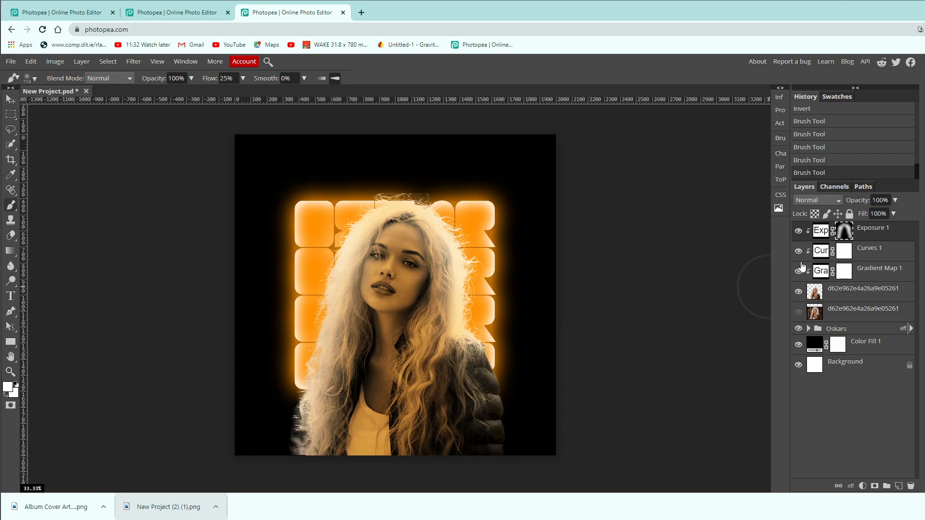
Lower the Exposure layer's opacity to 25% and toggle its visibility to compare the portrait with and without it.
left_click(895, 202)
left_click_drag(897, 213, 863, 214)
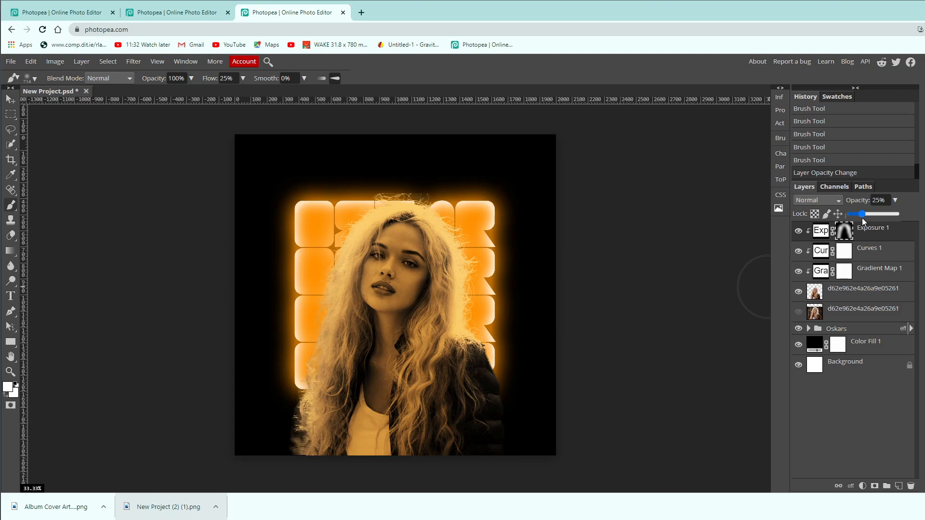
left_click(802, 233)
left_click(803, 233)
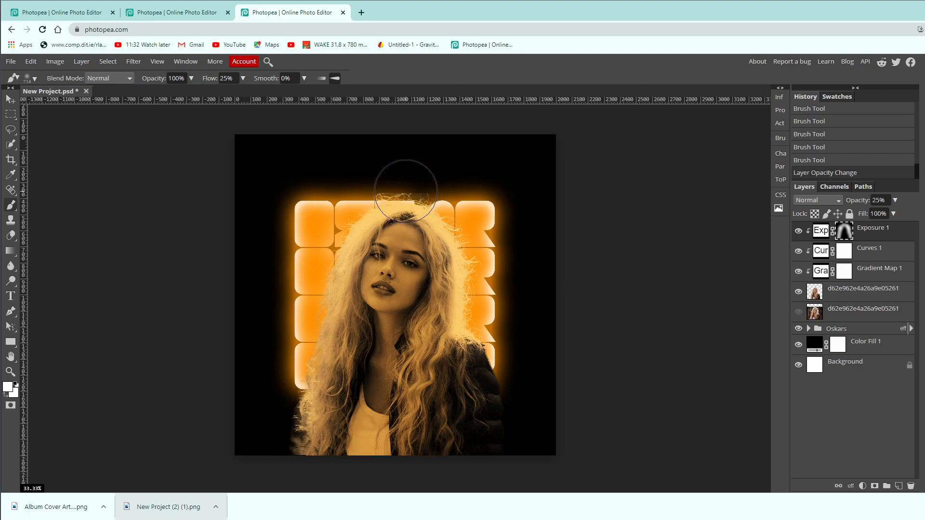
Select the cut-out portrait layer and set up the Eraser with 0% hardness.
left_click(828, 296)
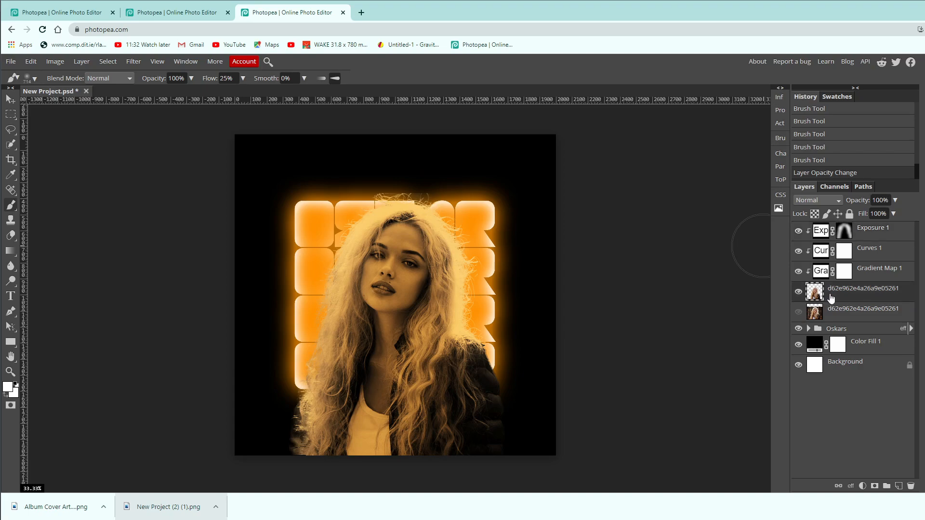
left_click(11, 235)
left_click(35, 79)
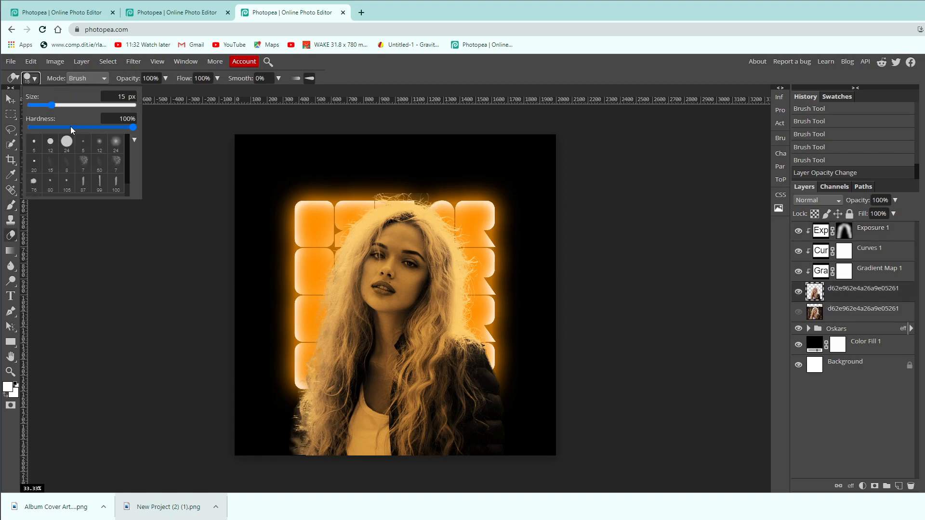
left_click_drag(129, 127, 5, 134)
left_click(371, 79)
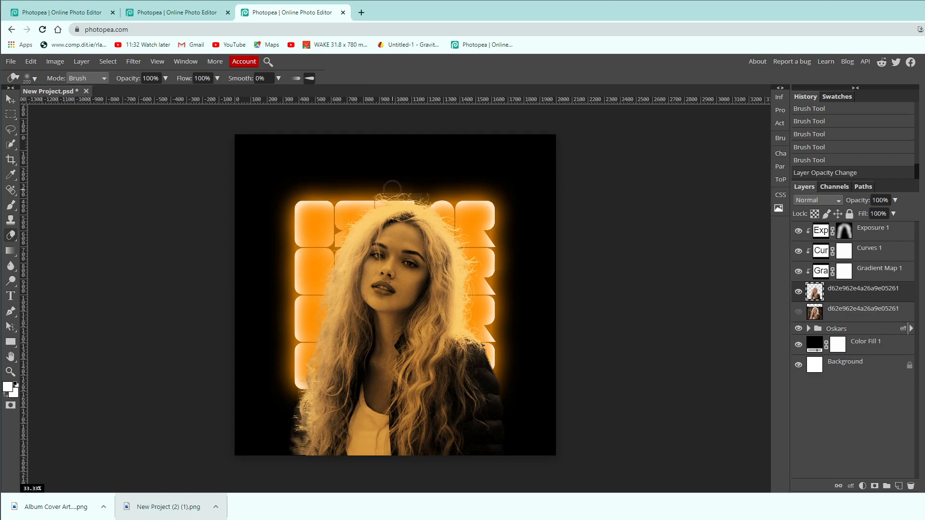
Try erasing the leftover fringe above the portrait's hair with an enlarged eraser.
key("bracketright")
key("bracketright")
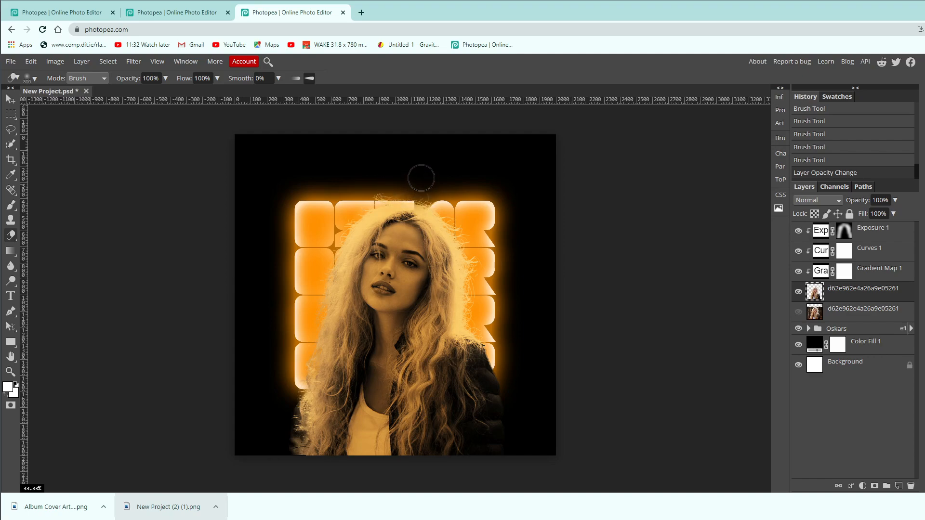
left_click(458, 166)
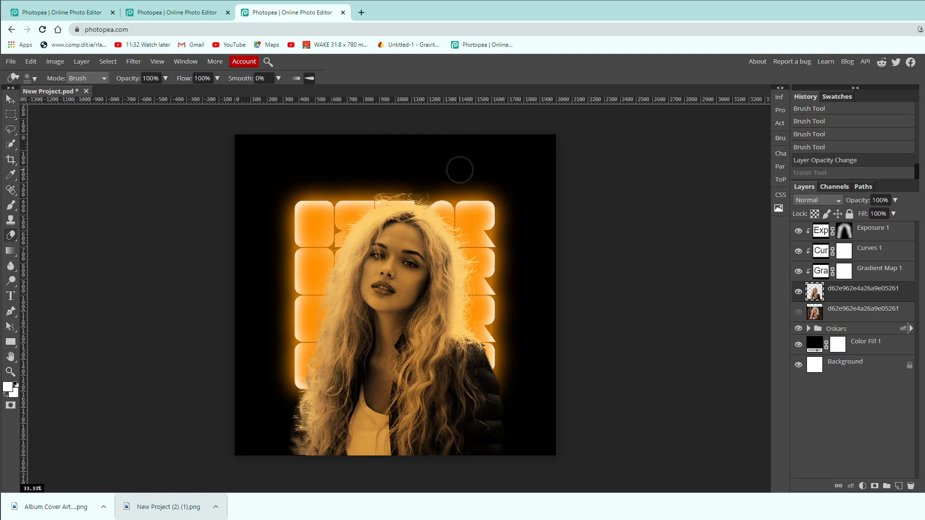
Erase the leftover fringe above the stray hairs on top of the head with a much smaller eraser, and reselect the Exposure layer.
key("ctrl+plus")
key("ctrl+plus")
key("ctrl+plus")
left_click_drag(448, 170, 424, 394)
key("bracketleft")
key("bracketleft")
key("bracketleft")
key("bracketleft")
key("bracketleft")
key("bracketleft")
key("bracketleft")
key("bracketleft")
key("bracketleft")
key("bracketleft")
key("bracketleft")
left_click_drag(466, 225, 477, 223)
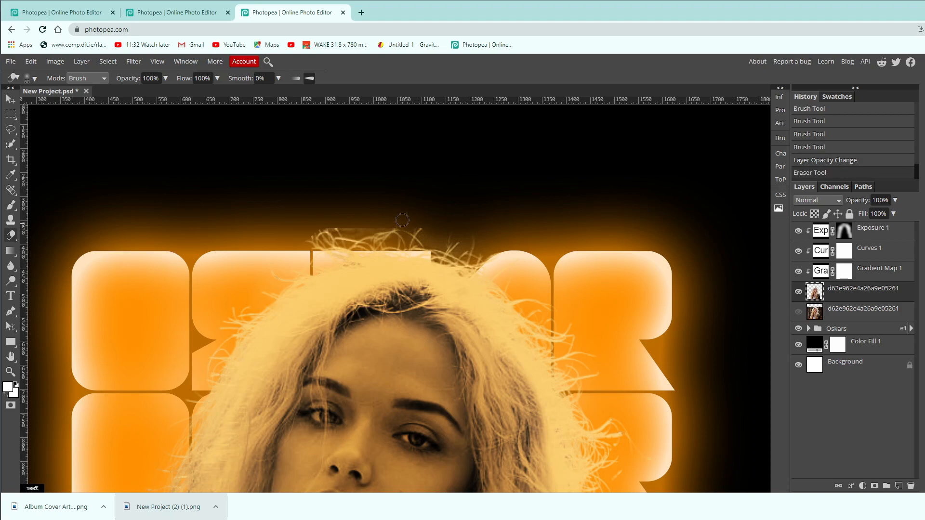
left_click_drag(341, 226, 310, 224)
left_click(433, 231)
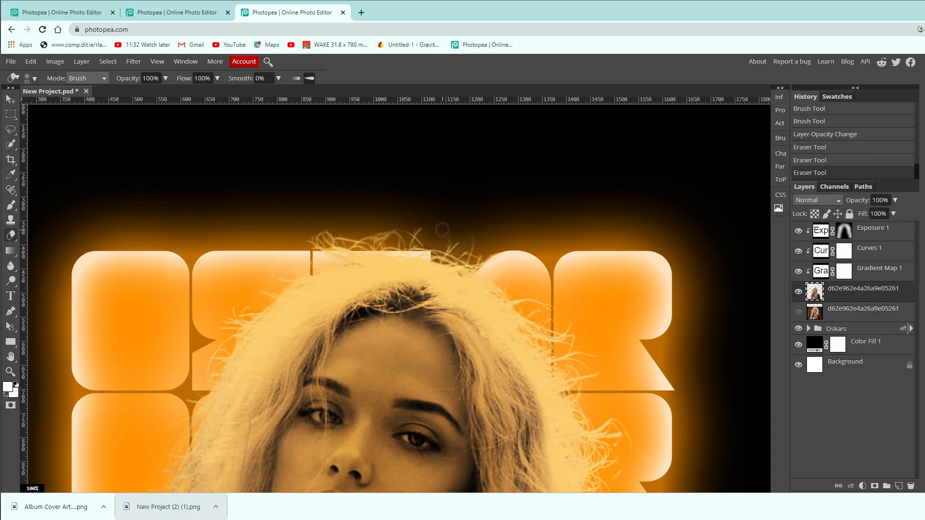
key("ctrl+minus")
key("ctrl+minus")
key("ctrl+minus")
key("ctrl+minus")
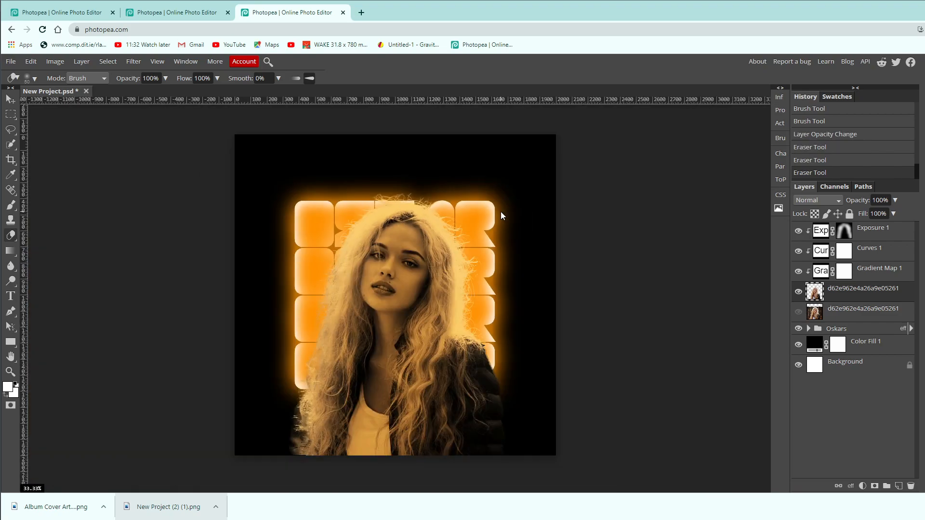
left_click(873, 236)
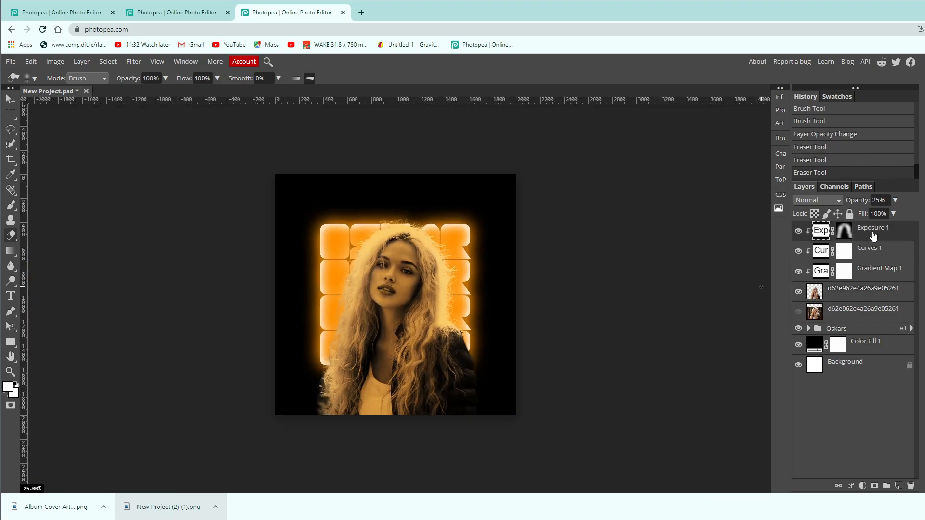
Review the upper layers of the finished Album Cover Art (1) (1).psd in the other Photopea tab and return to New Project.psd.
left_click(185, 14)
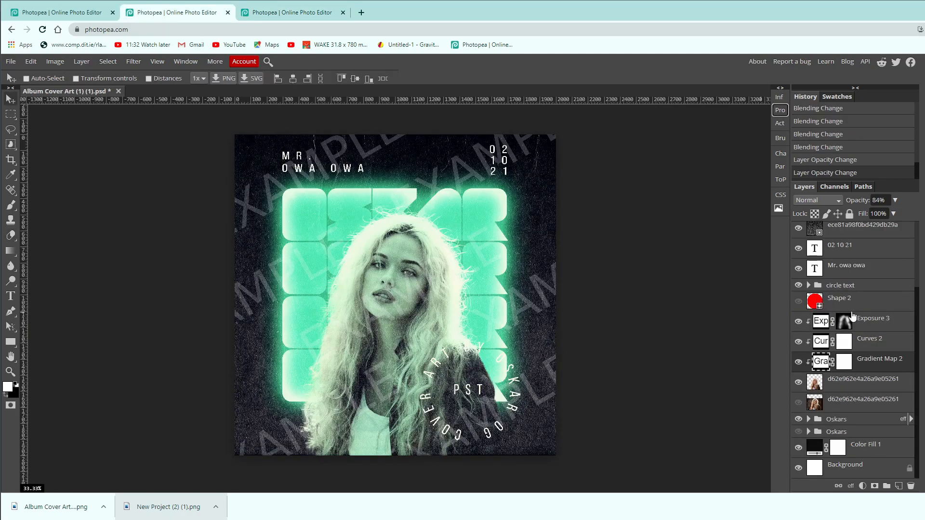
scroll(853, 318, "up", 1)
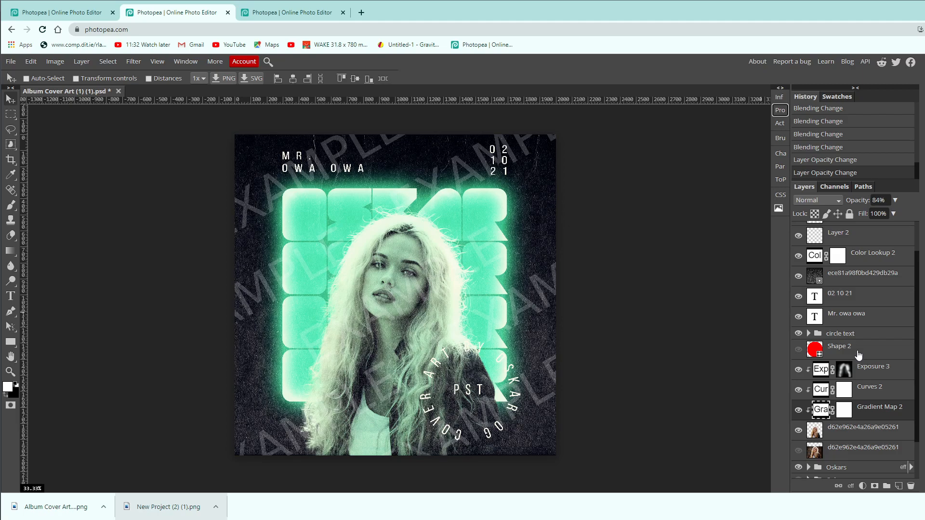
scroll(859, 355, "up", 1)
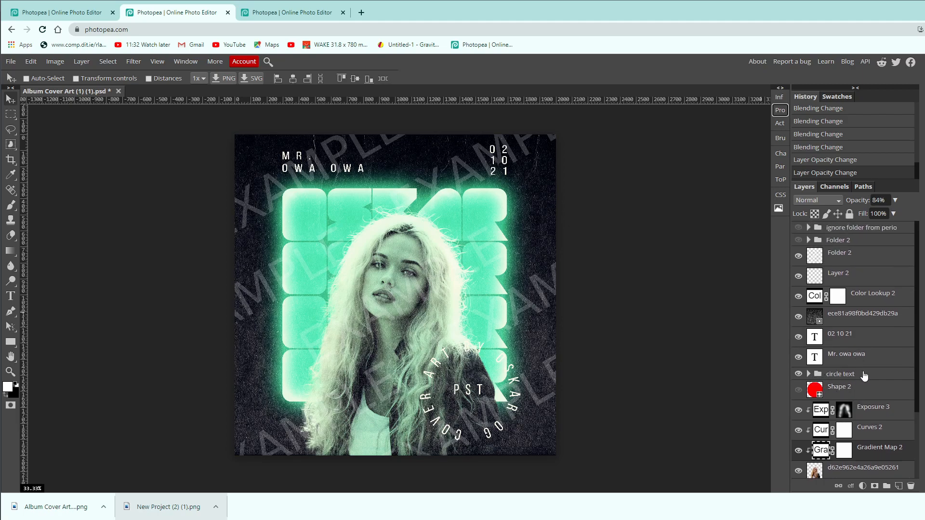
left_click(271, 14)
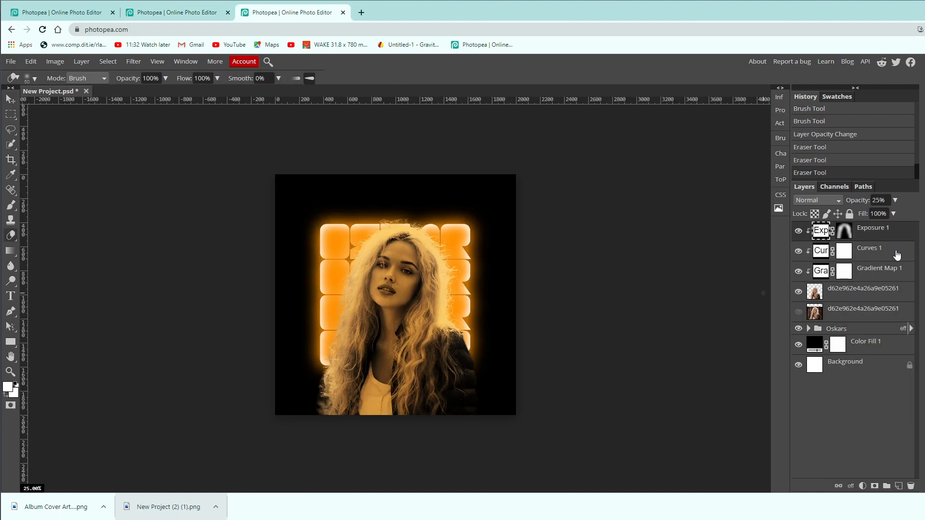
Draw a red circle with the Ellipse tool over the lower jacket and move it up beside the neck, overlapping the shoulder.
right_click(9, 345)
left_click(39, 357)
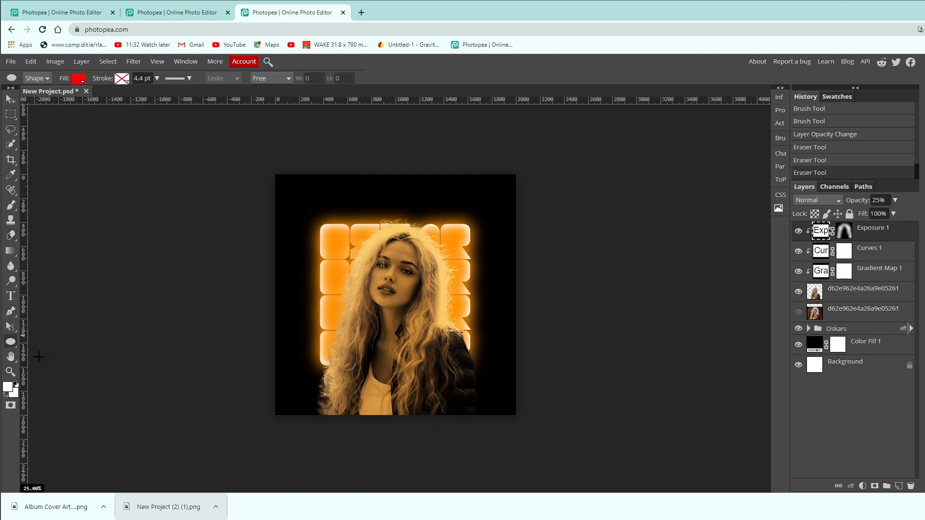
key("ctrl+plus")
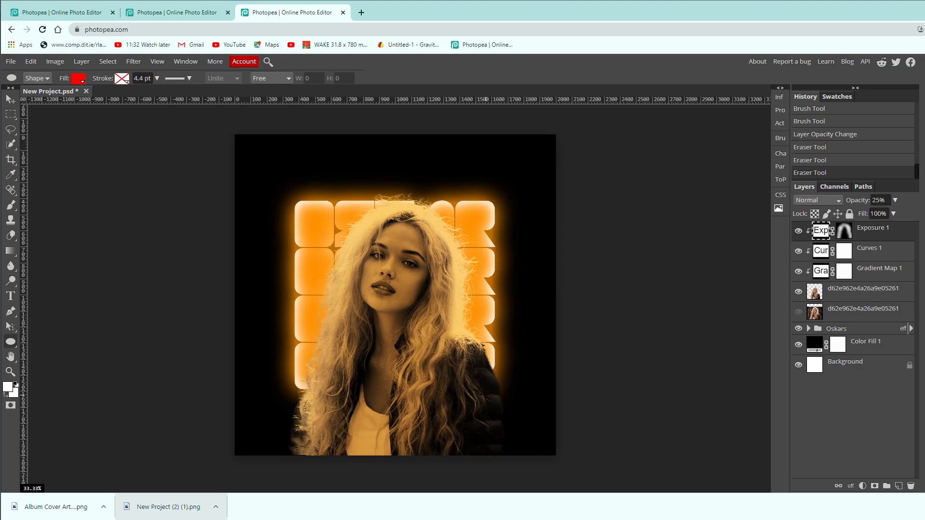
left_click_drag(467, 387, 557, 440)
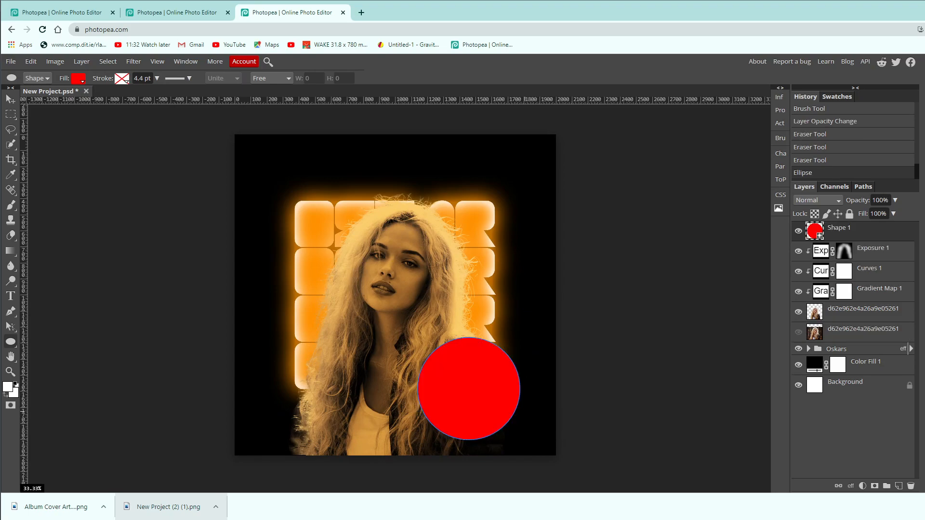
key("v")
left_click_drag(466, 389, 439, 354)
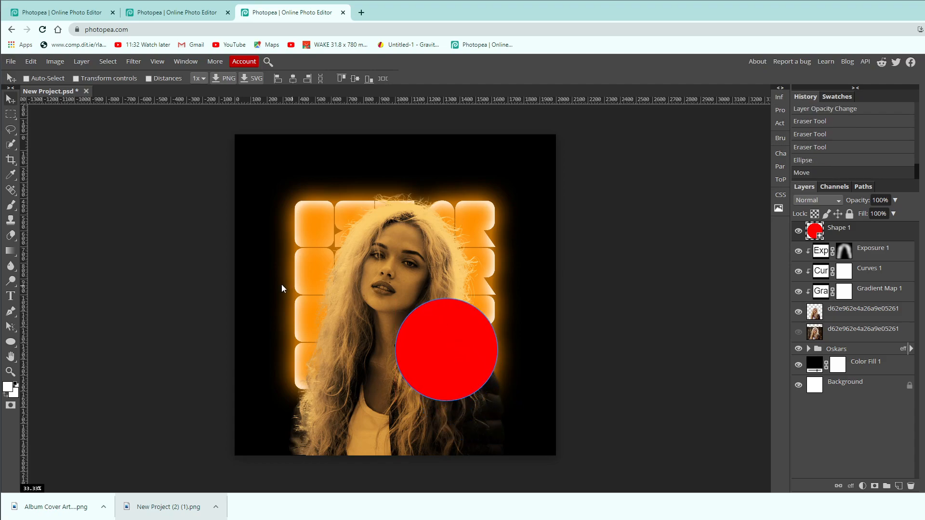
Set the Type tool to the Bebas Neue font at 200 px in white (ffffff).
key("t")
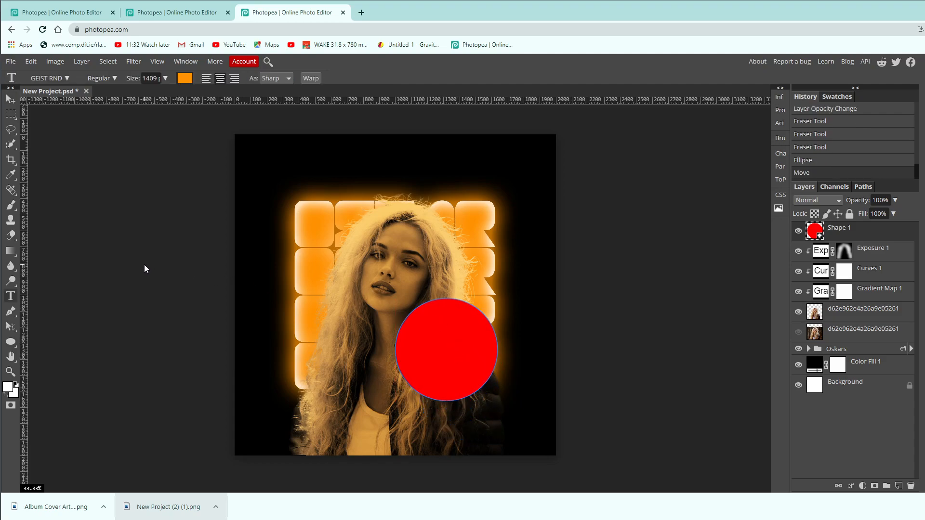
left_click(54, 79)
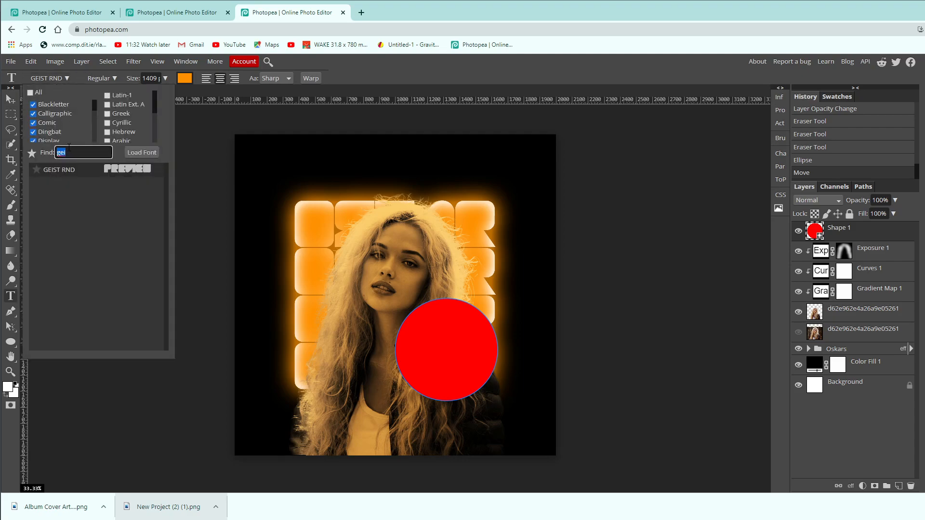
type("bebas")
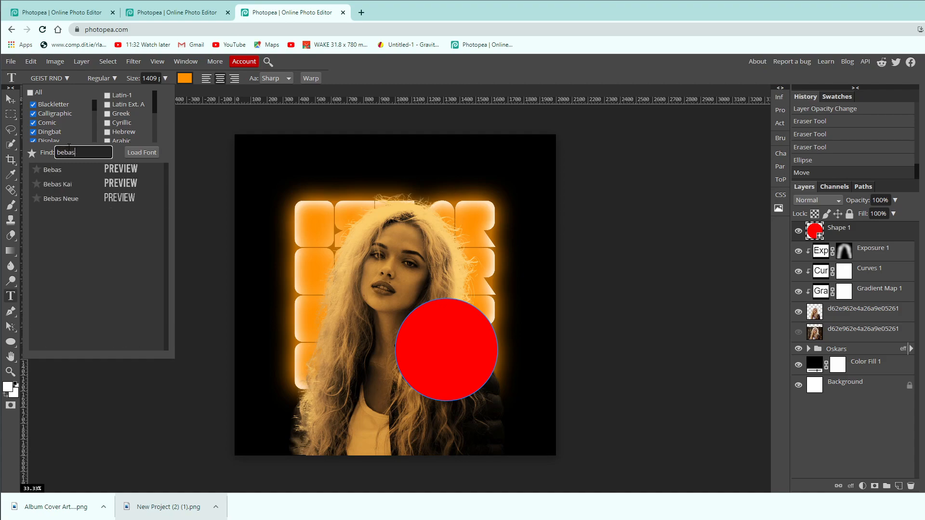
left_click(89, 199)
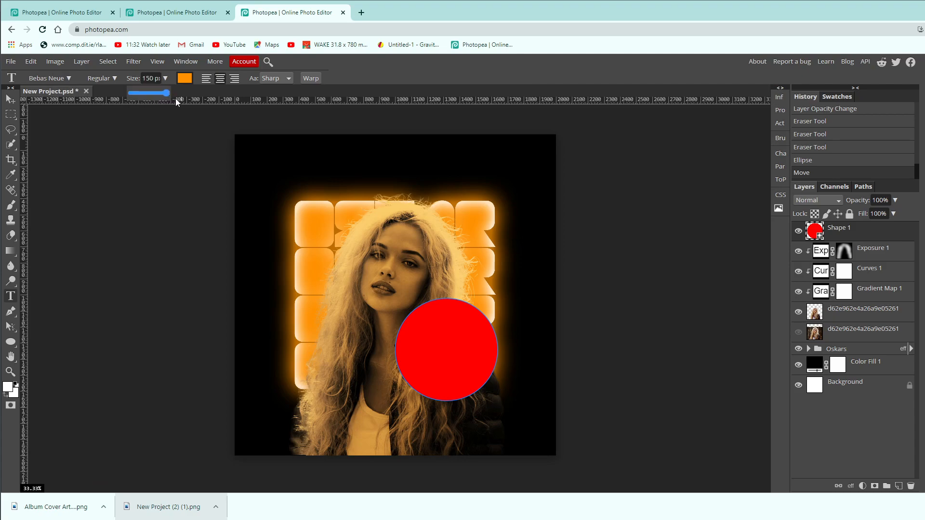
left_click(151, 78)
type("200")
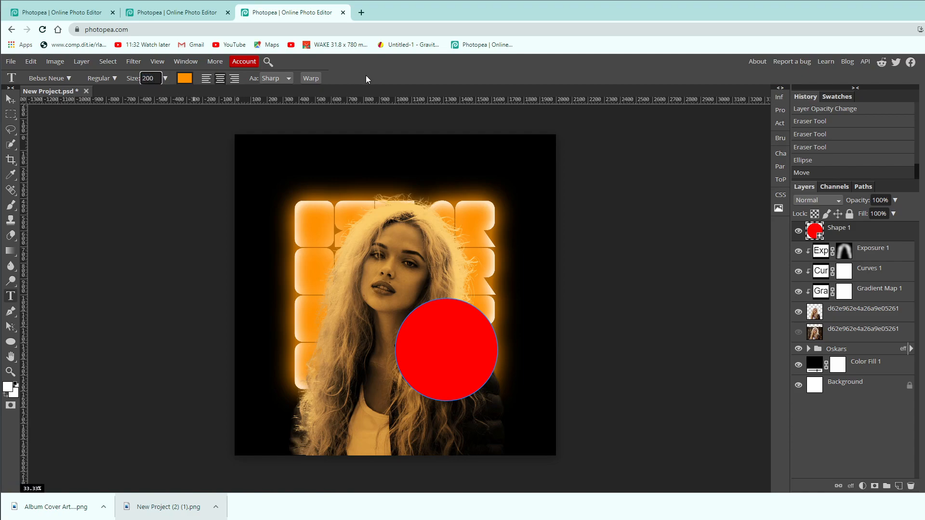
key("Return")
left_click(185, 78)
left_click(69, 216)
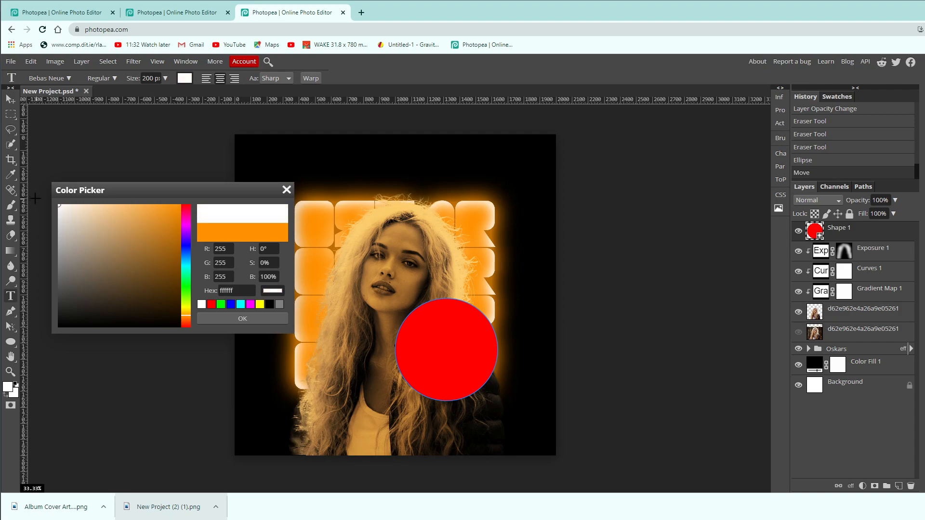
left_click(214, 320)
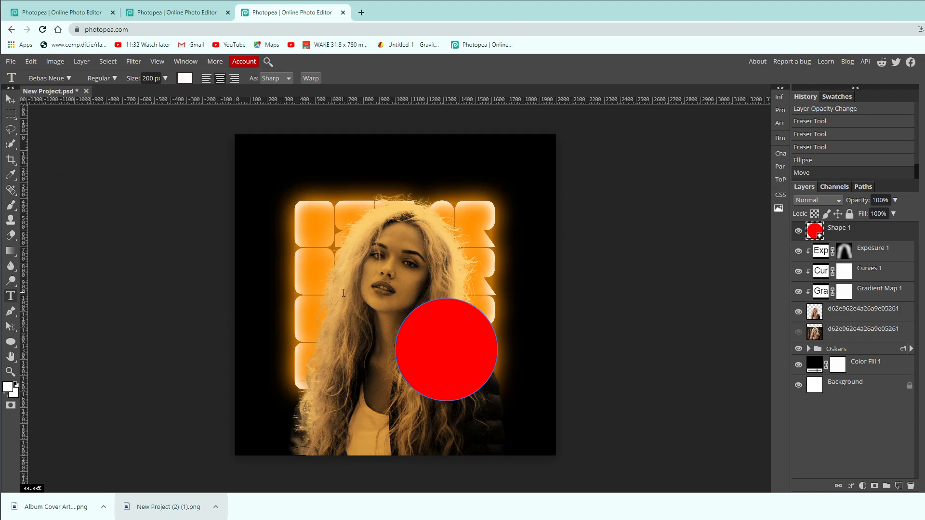
Reselect the red circle's layer, collapse the Oskars group and hide it.
left_click(435, 300)
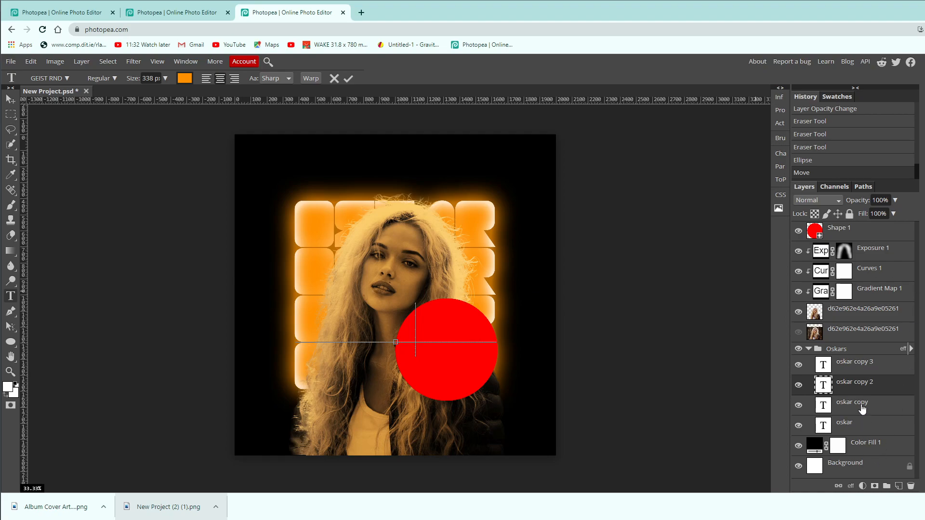
left_click(862, 236)
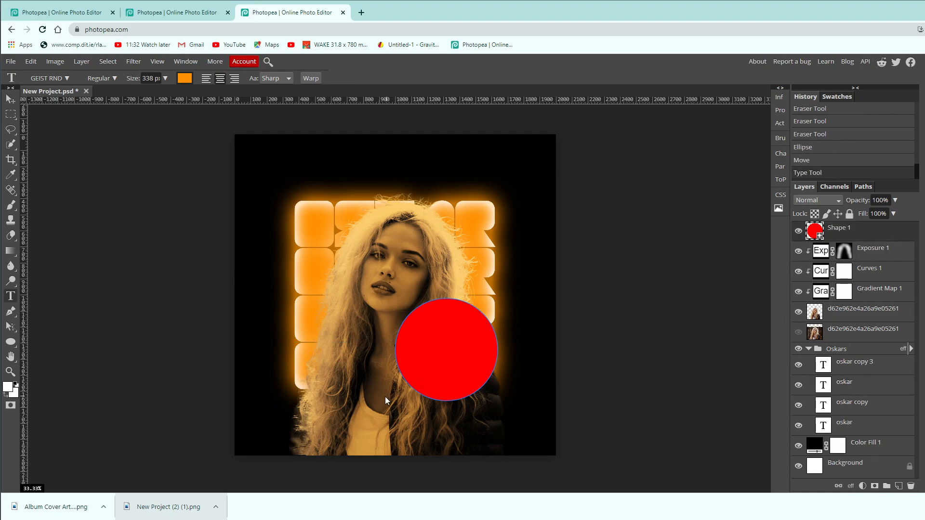
left_click(808, 349)
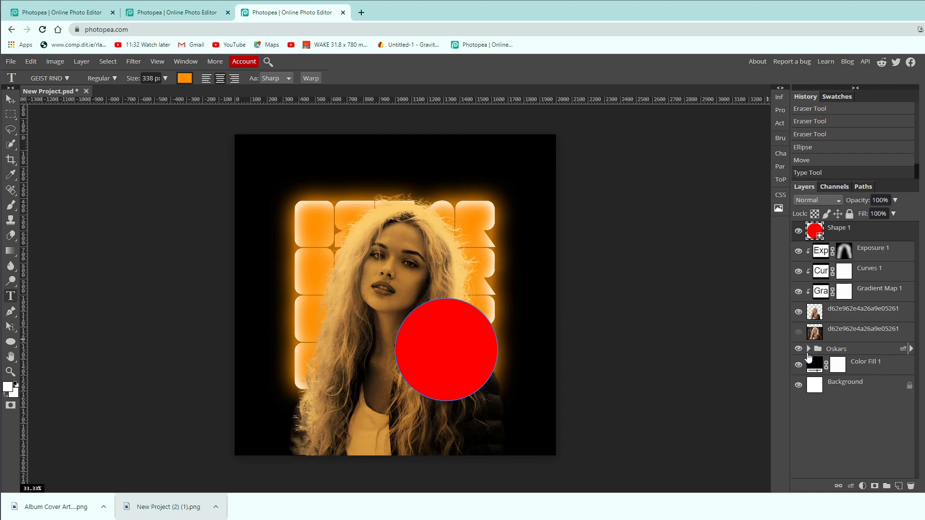
left_click(798, 348)
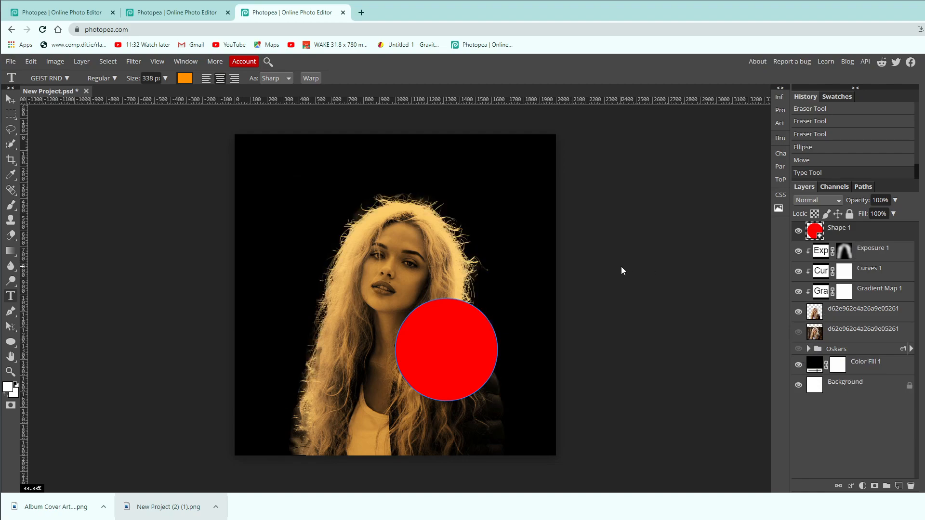
Start a text along the top of the circle's edge, set in white (ffffff) Bebas Neue at 200 px.
left_click(439, 299)
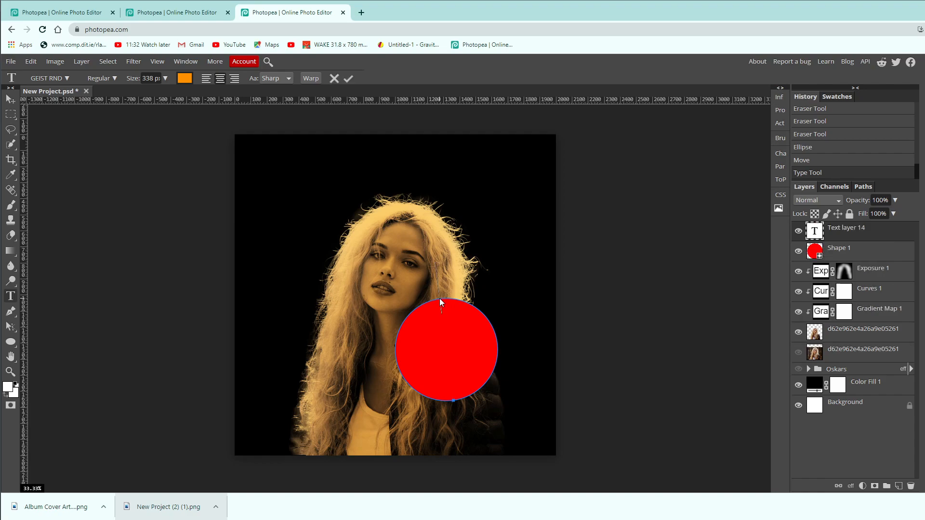
left_click(165, 78)
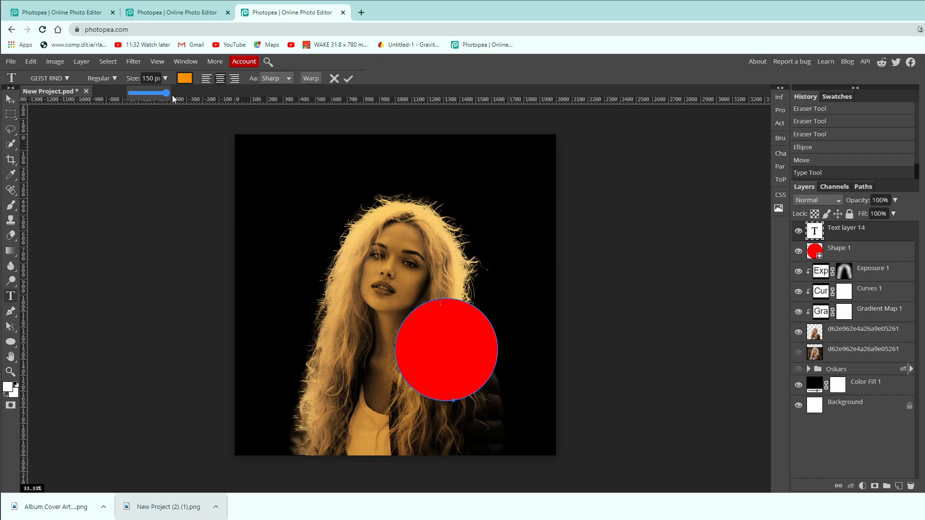
left_click(51, 78)
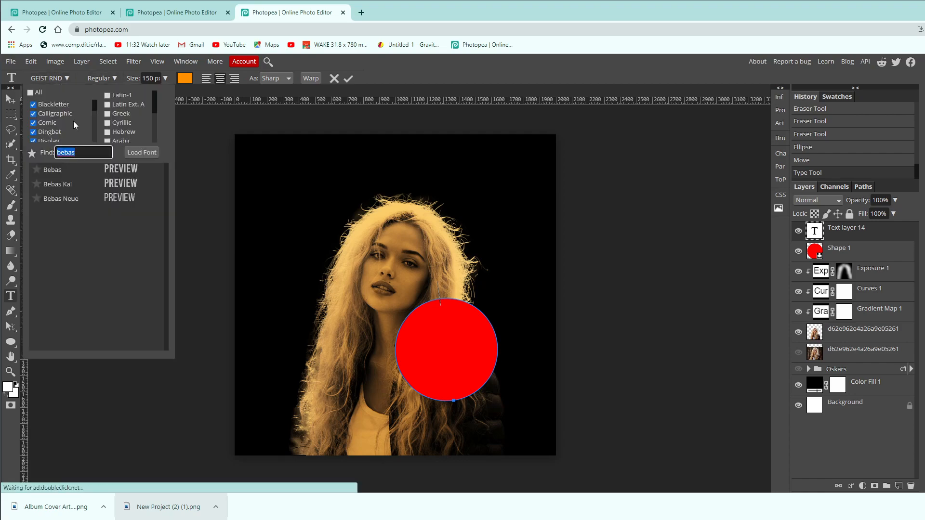
left_click(74, 198)
left_click(185, 78)
left_click_drag(127, 215, 59, 205)
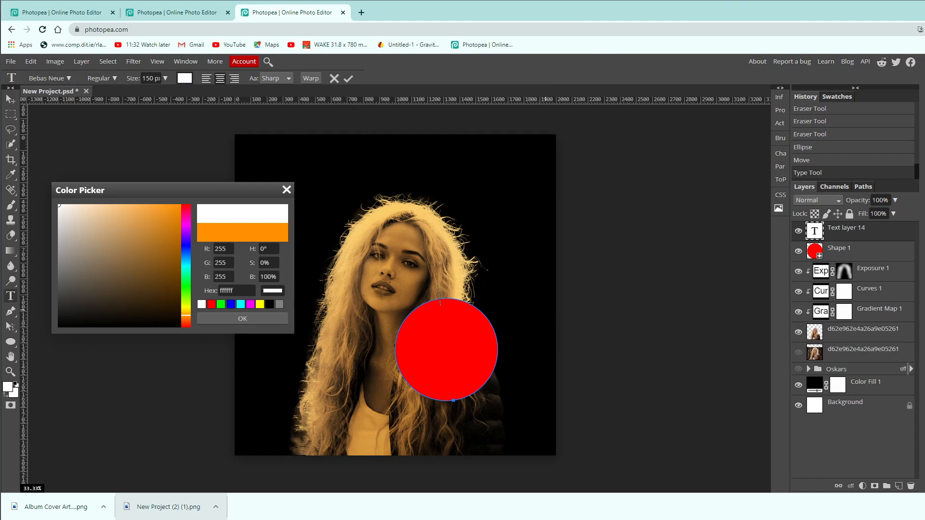
left_click(258, 320)
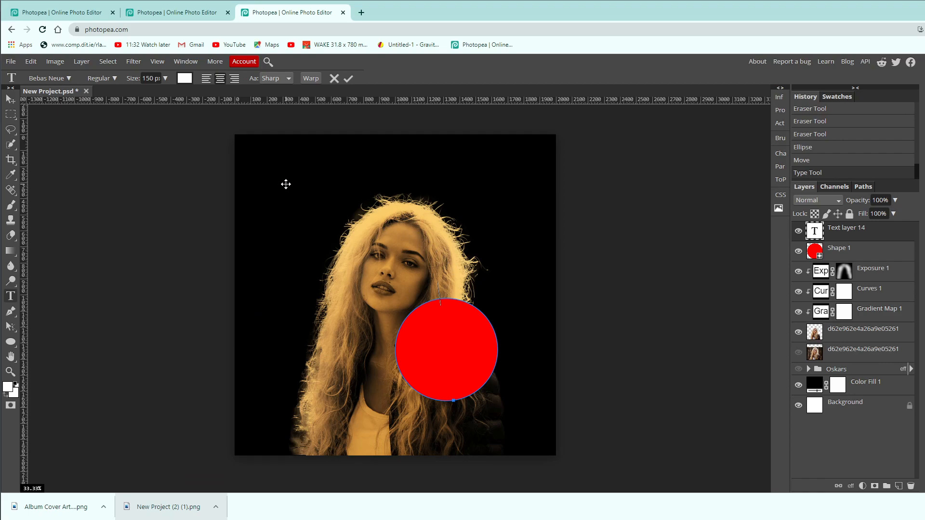
left_click(48, 79)
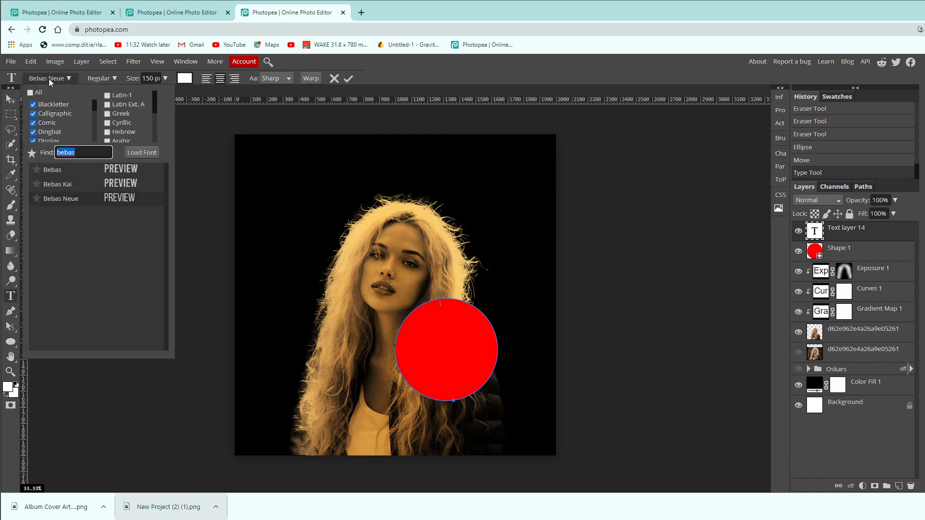
left_click(158, 79)
type("200")
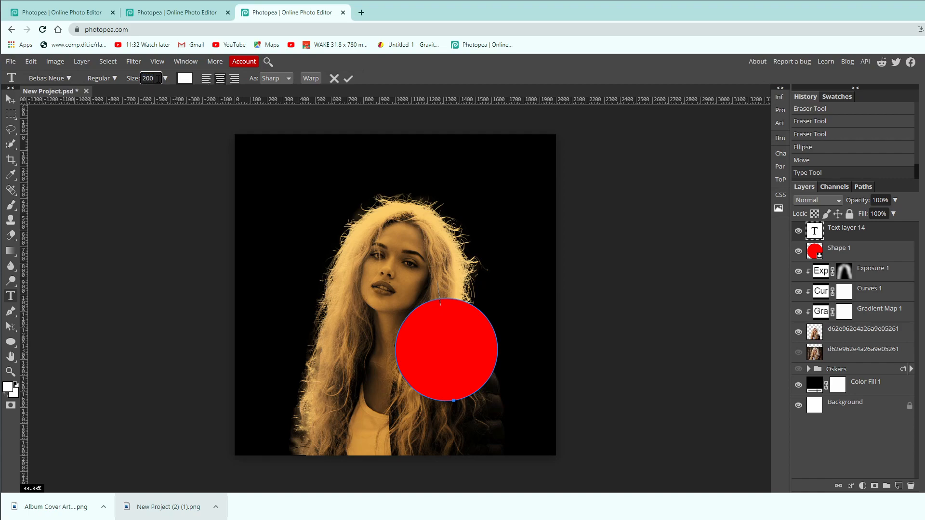
key("Return")
Enter "OSKAR'S ROCK ALBUM" as the text running around the circle.
type("OSKAR")
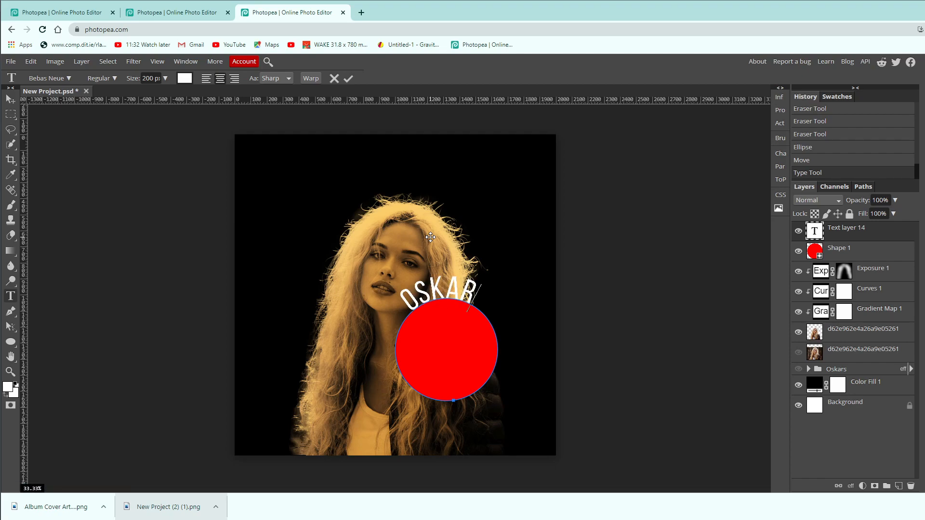
type("'S")
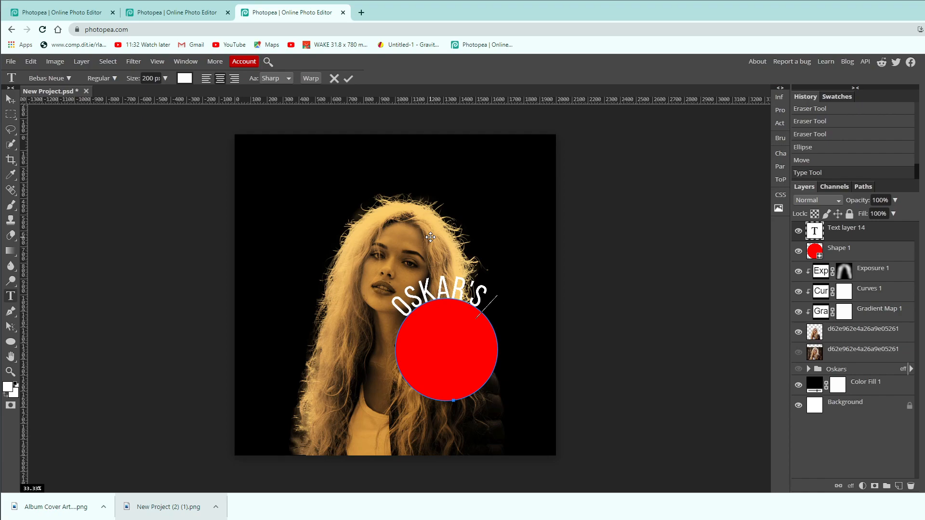
type(" ROCK")
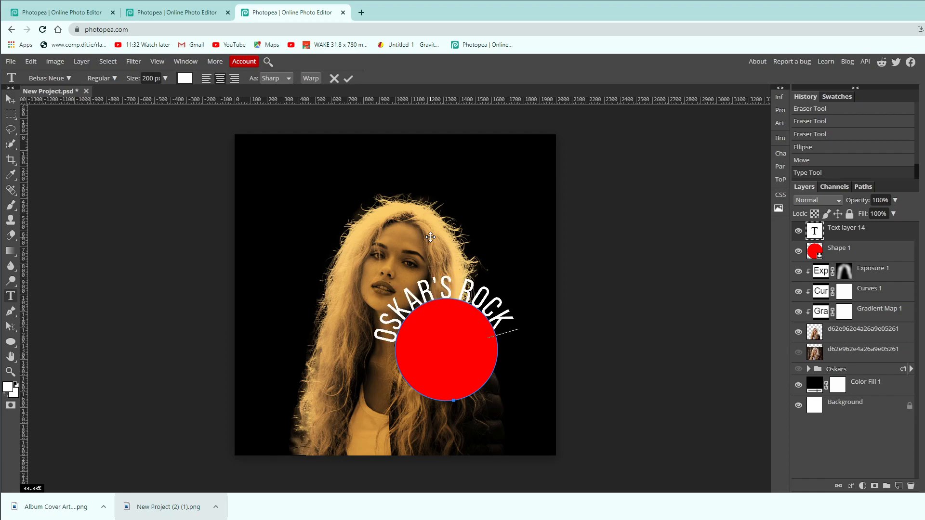
type(" ALBUM")
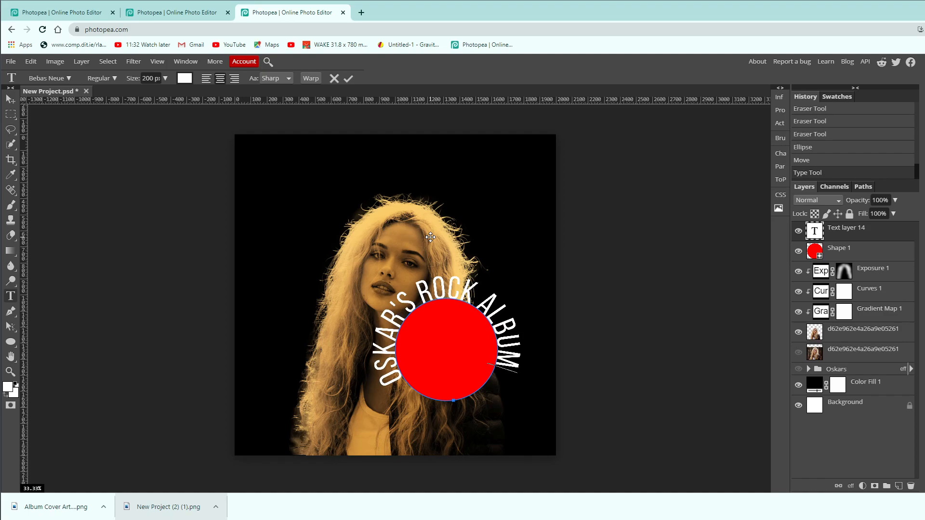
Set the tracking of the whole circular text to 138% and commit the text.
key("ctrl+a")
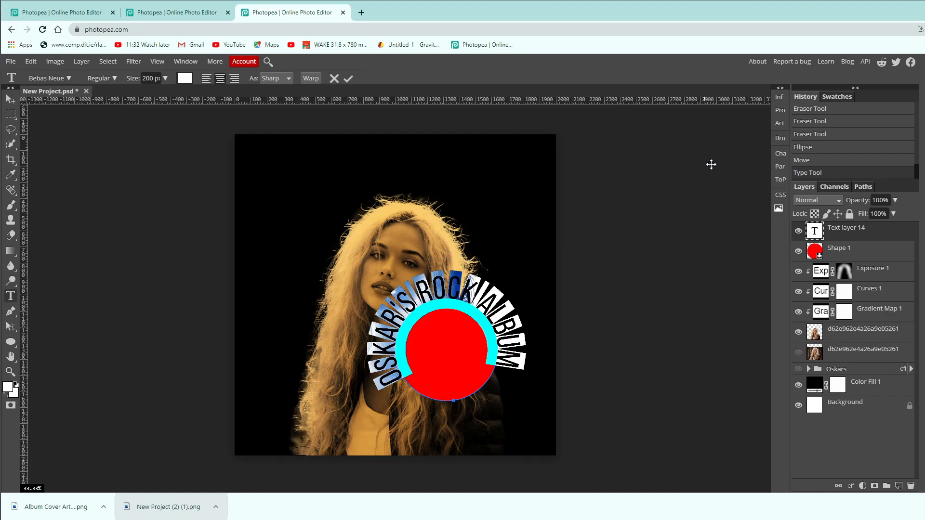
left_click(780, 154)
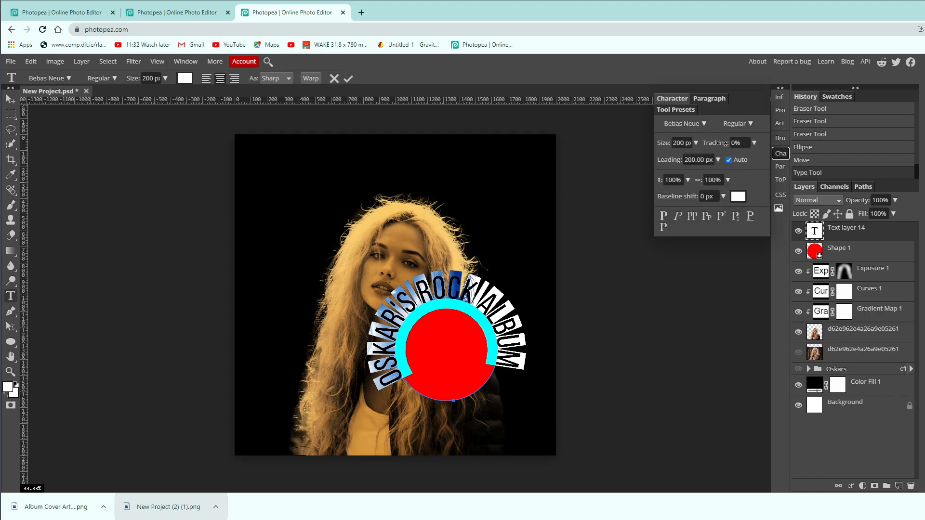
left_click_drag(712, 143, 717, 142)
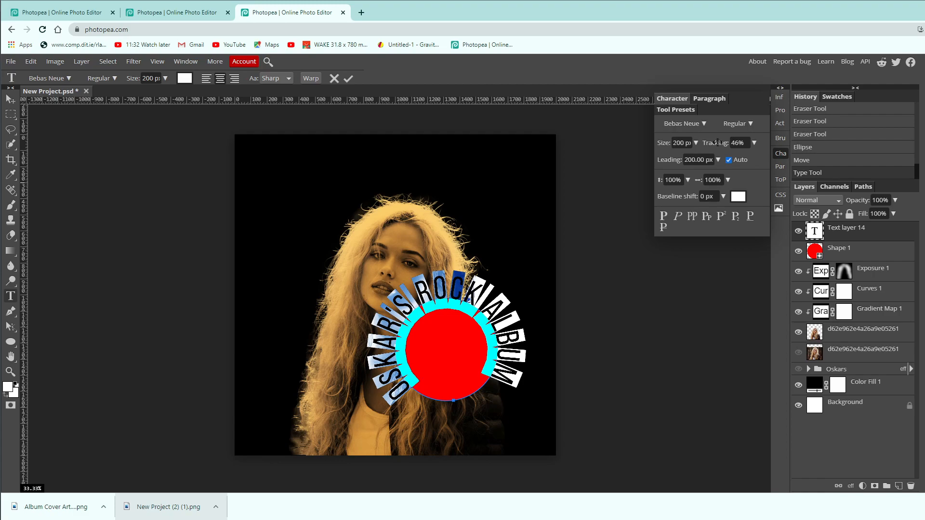
left_click_drag(716, 142, 717, 142)
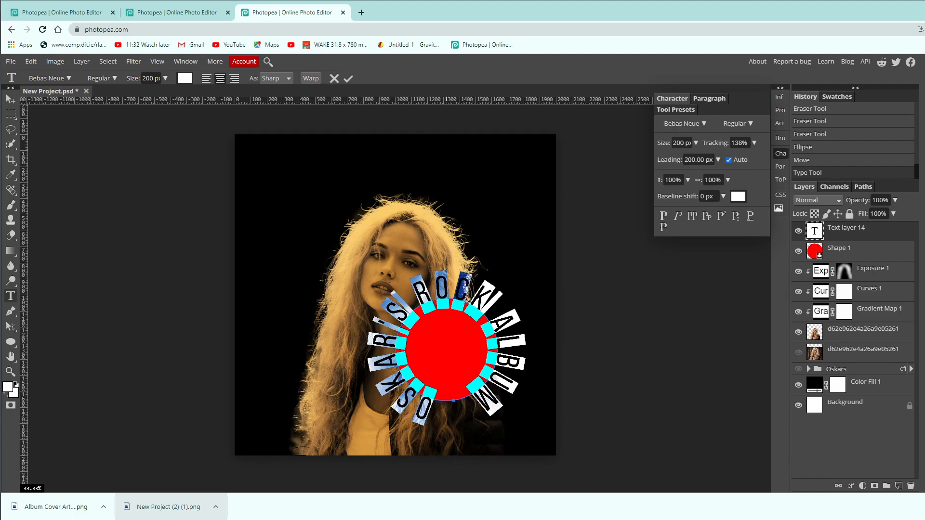
left_click(781, 155)
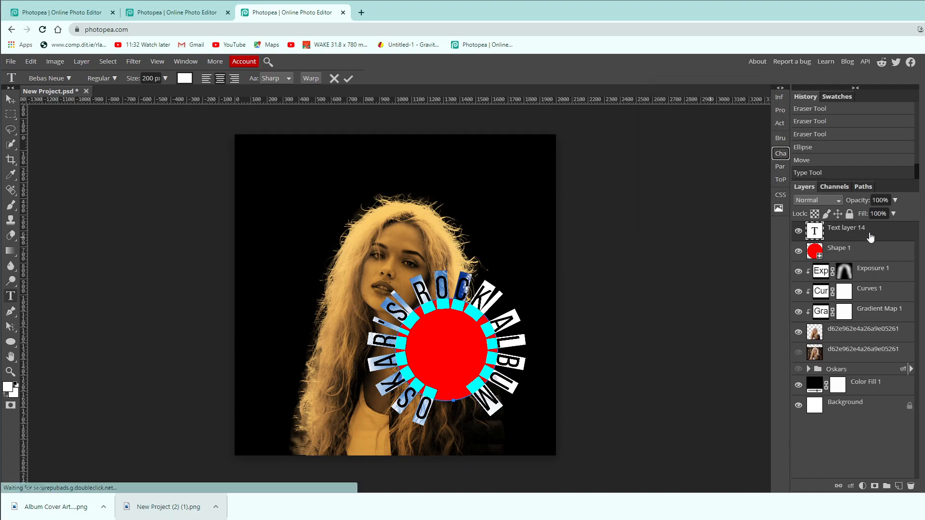
left_click(889, 236)
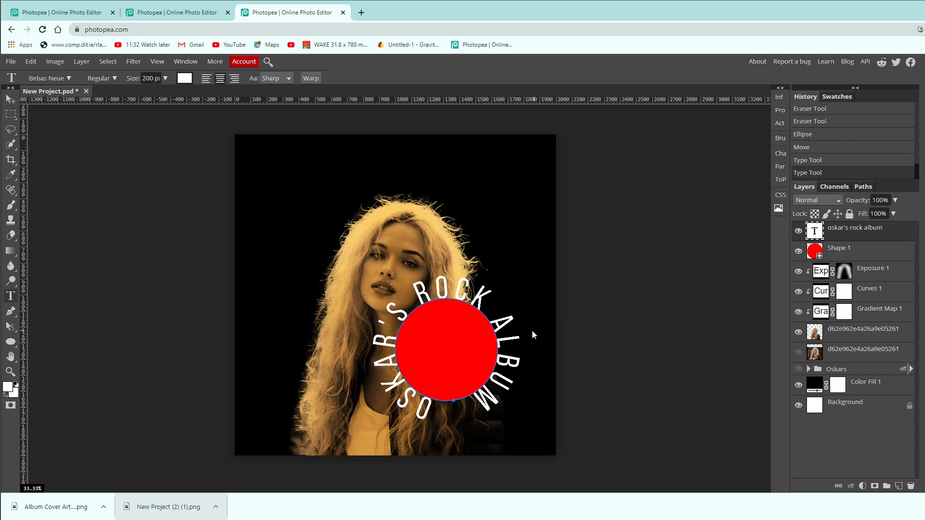
Reduce the circular text to 150 px and set its tracking to 321% so it spreads around the circle.
left_click(484, 400)
key("ctrl+a")
left_click(165, 79)
left_click_drag(161, 91, 172, 95)
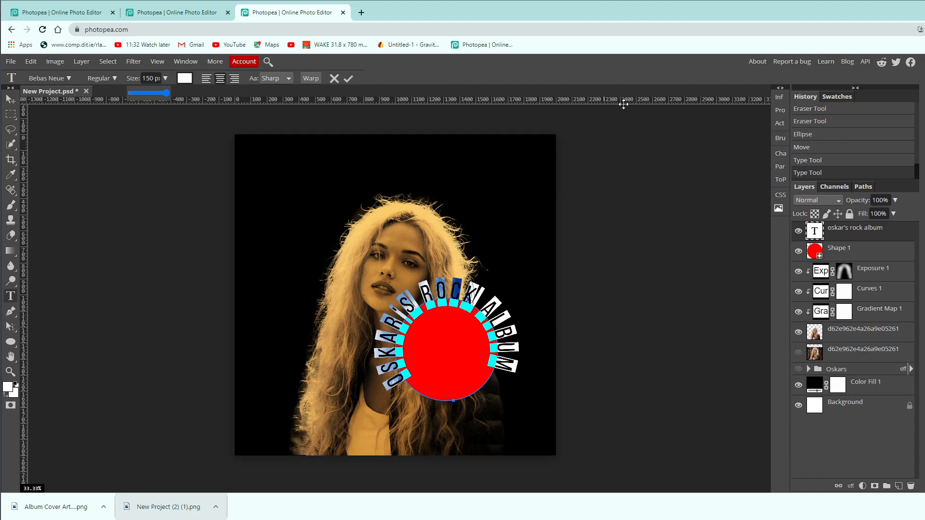
left_click(781, 154)
mouse_move(717, 142)
left_mouse_down()
mouse_move(729, 146)
mouse_move(719, 147)
left_mouse_up()
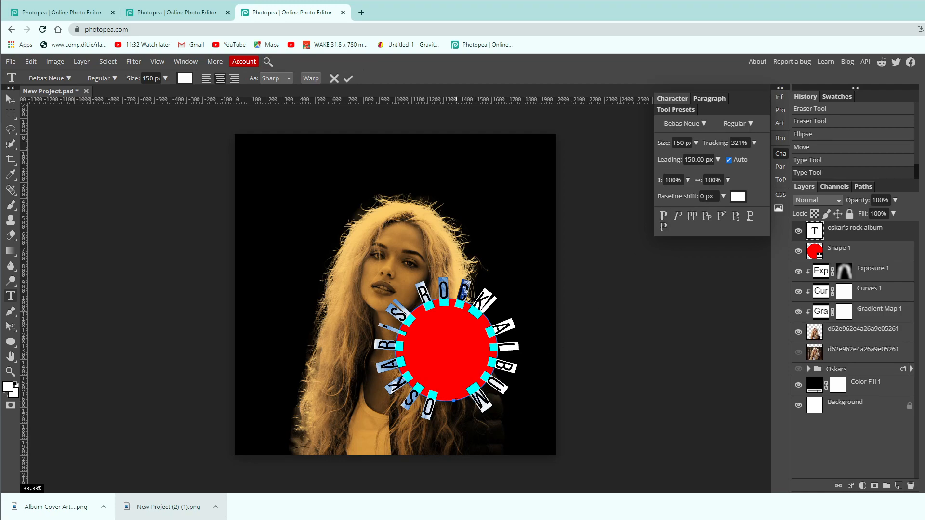
left_click(895, 239)
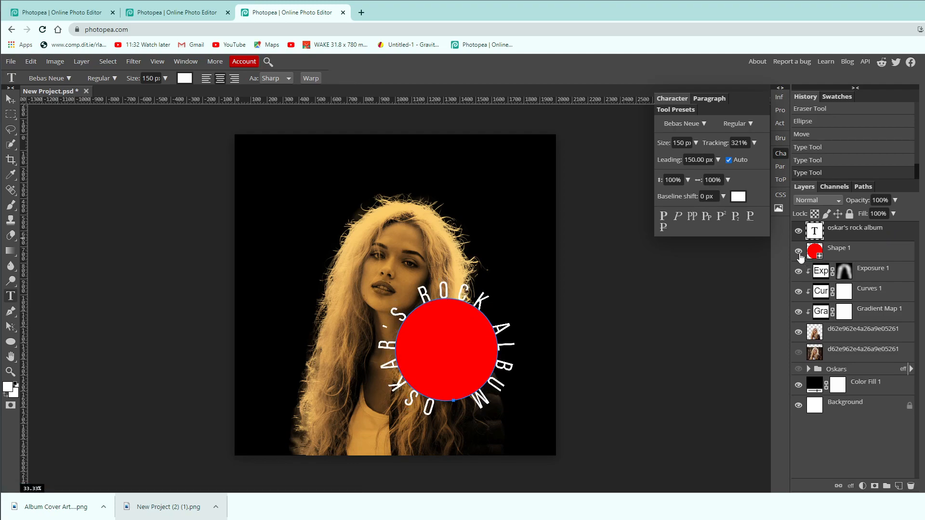
Hide the red circle's layer and add a new empty layer above it.
left_click(798, 251)
left_click(819, 250)
left_click(784, 159)
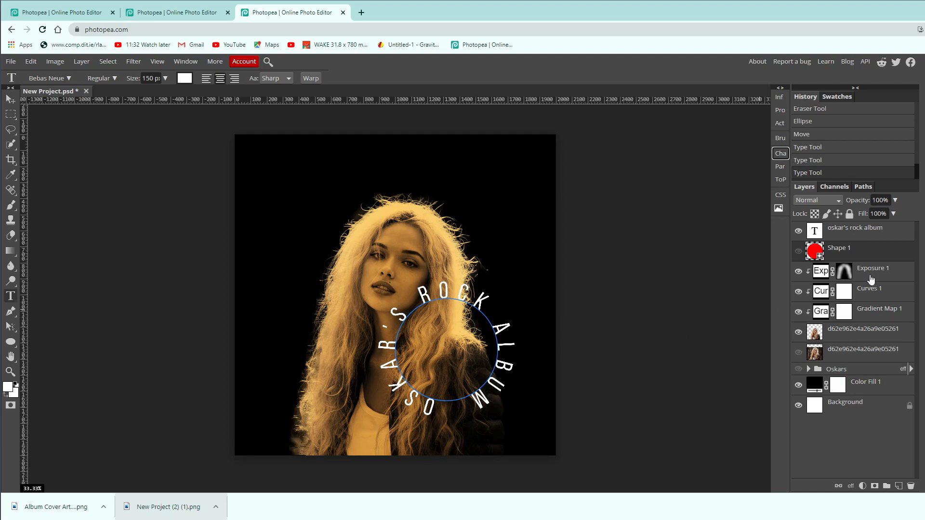
left_click(898, 486)
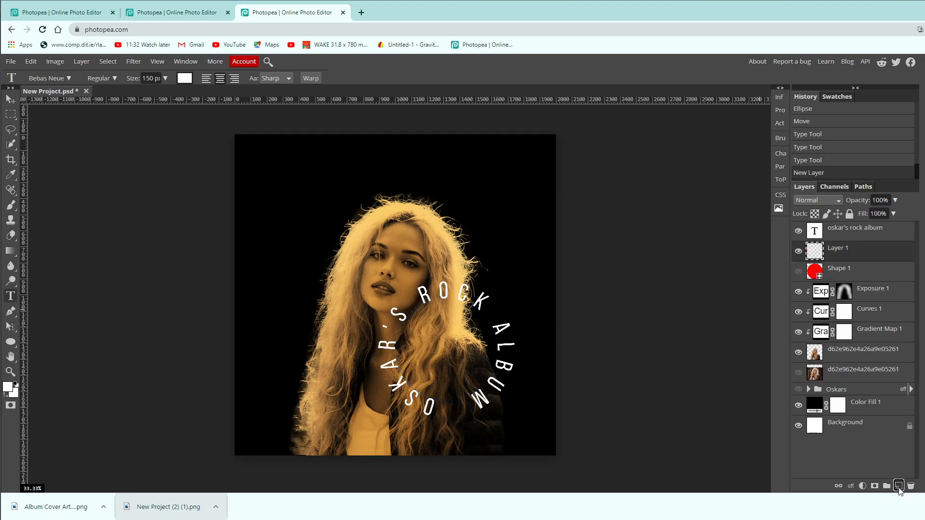
Check the circle's shape path in the paths list and reselect the new empty layer.
left_click(861, 189)
left_click(801, 187)
left_click(859, 186)
left_click(803, 187)
left_click(849, 275)
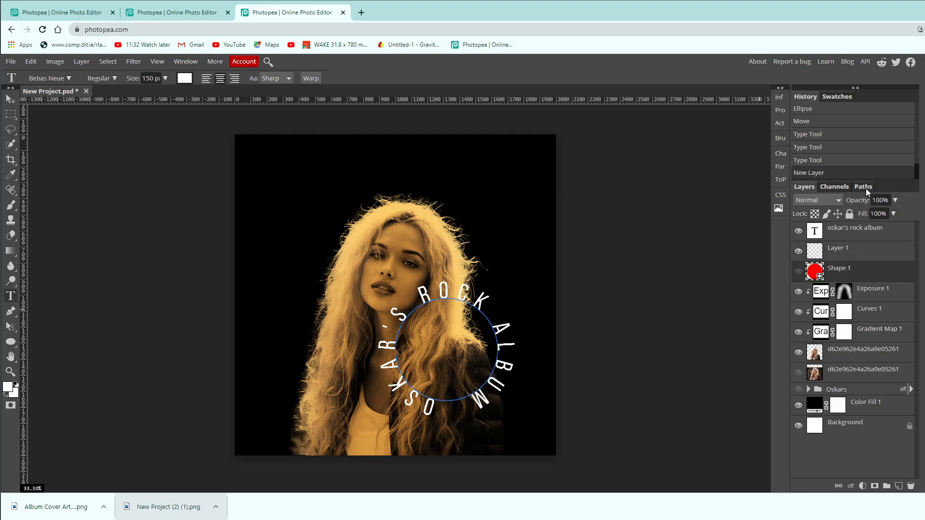
left_click(865, 189)
left_click(842, 277)
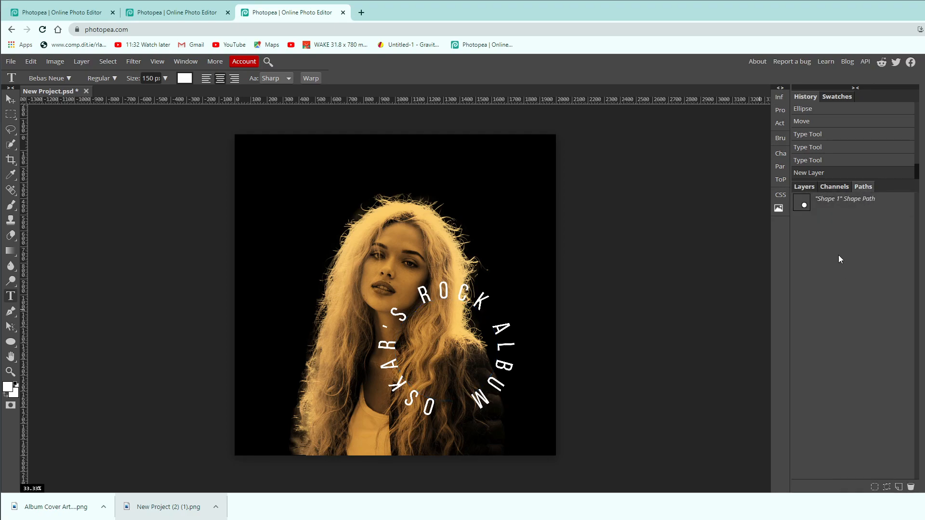
left_click(803, 188)
left_click(867, 256)
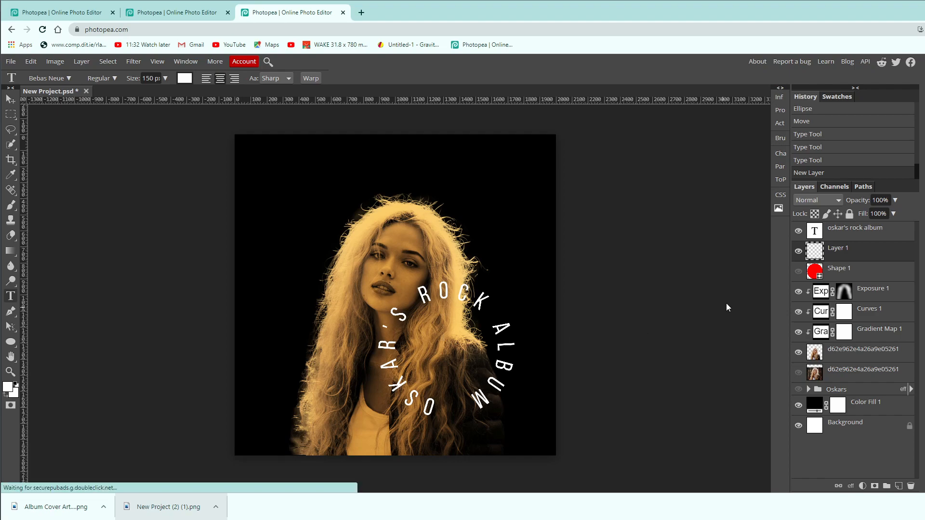
Add a separate text "OG" in the same style and move it to the middle of the circular text.
left_click(279, 195)
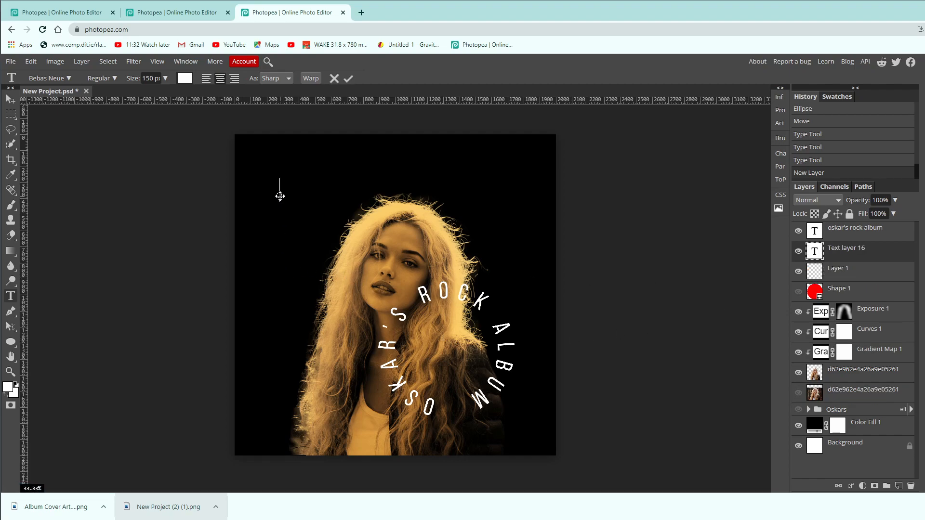
type("O.G")
left_click_drag(278, 216, 444, 375)
left_click(896, 260)
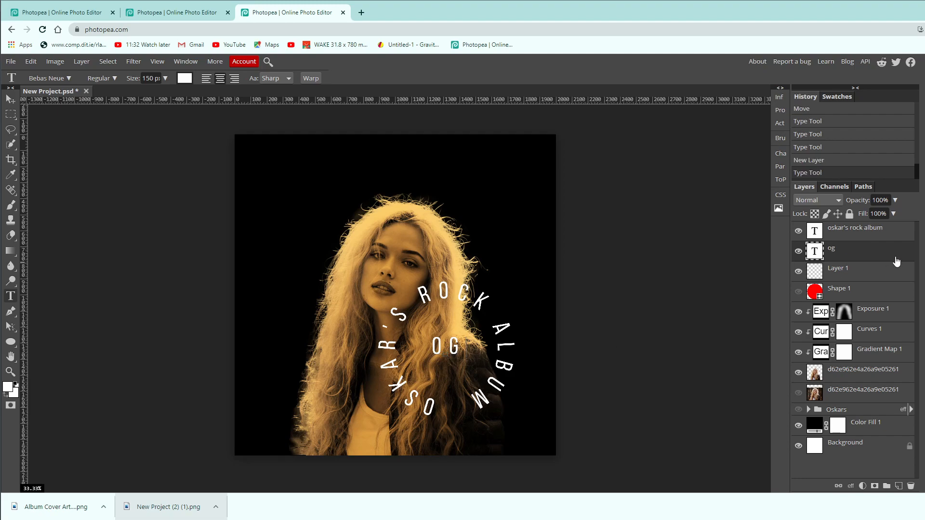
Group the circular text and the OG text layers and name the group "Circle text".
left_click(866, 242)
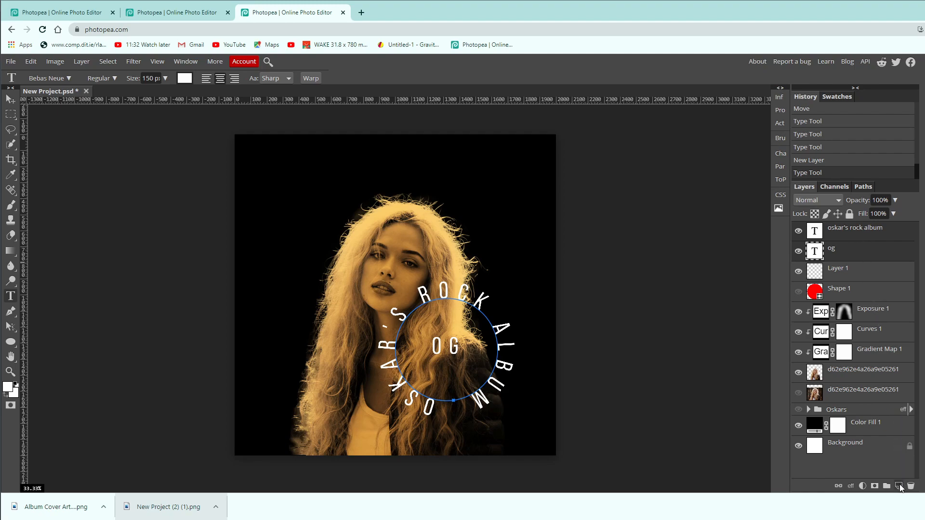
left_click(888, 485)
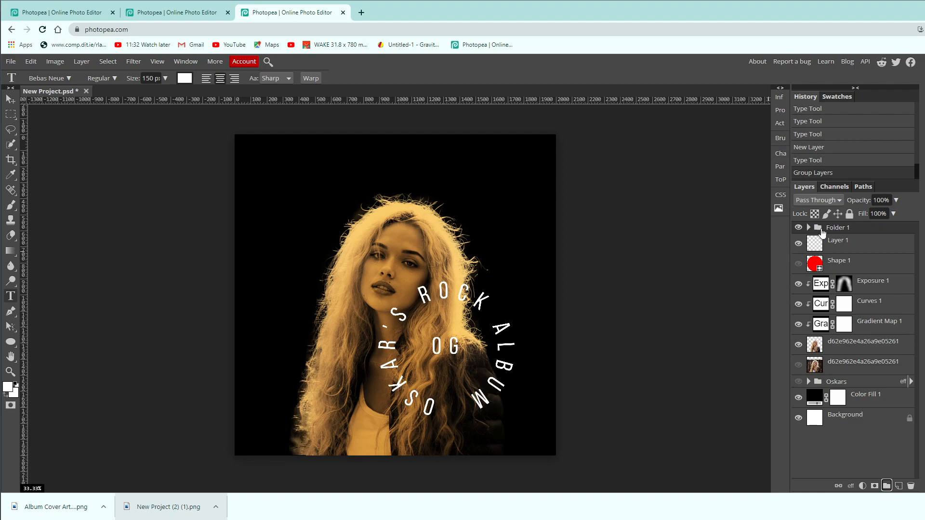
double_click(839, 229)
type("Circle")
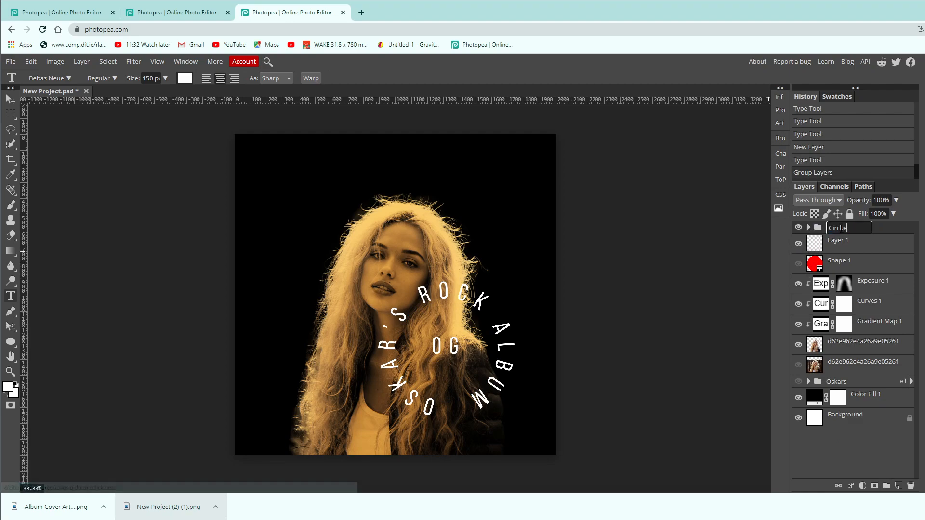
type(" ted")
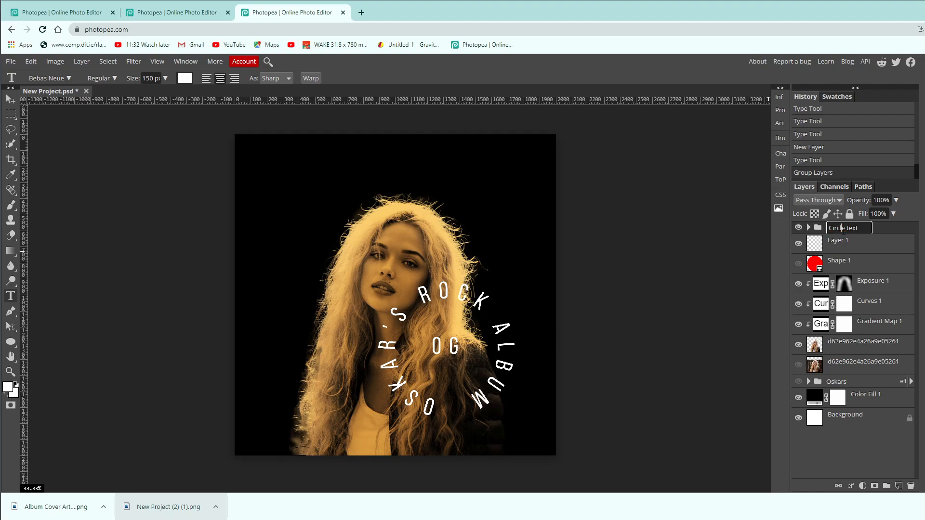
left_click(899, 233)
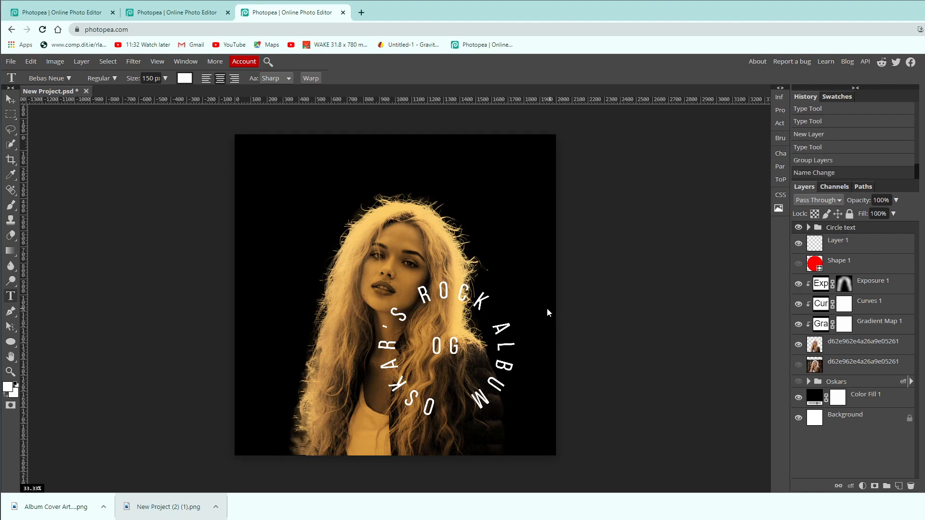
Scale the "Circle text" group to about 77% and place it over the lower-right side of the portrait.
key("ctrl+t")
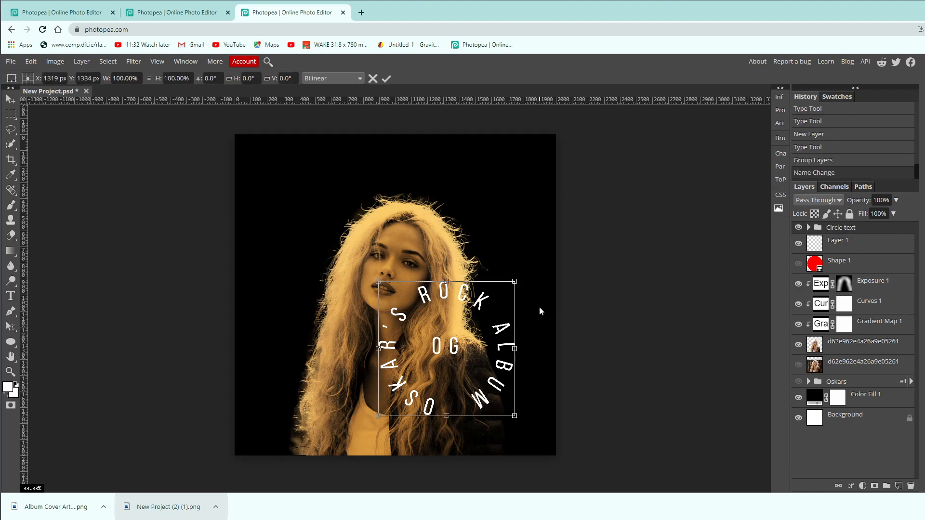
left_click_drag(515, 287, 494, 365)
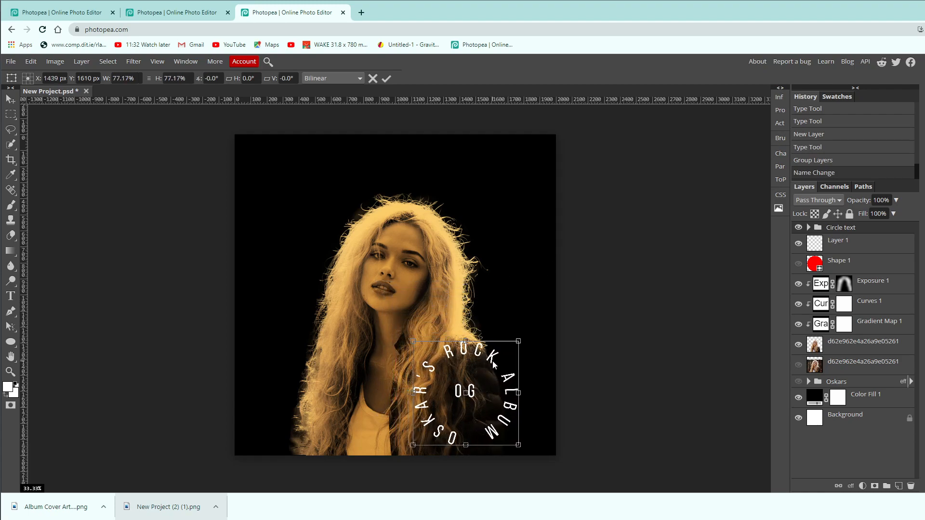
key("Return")
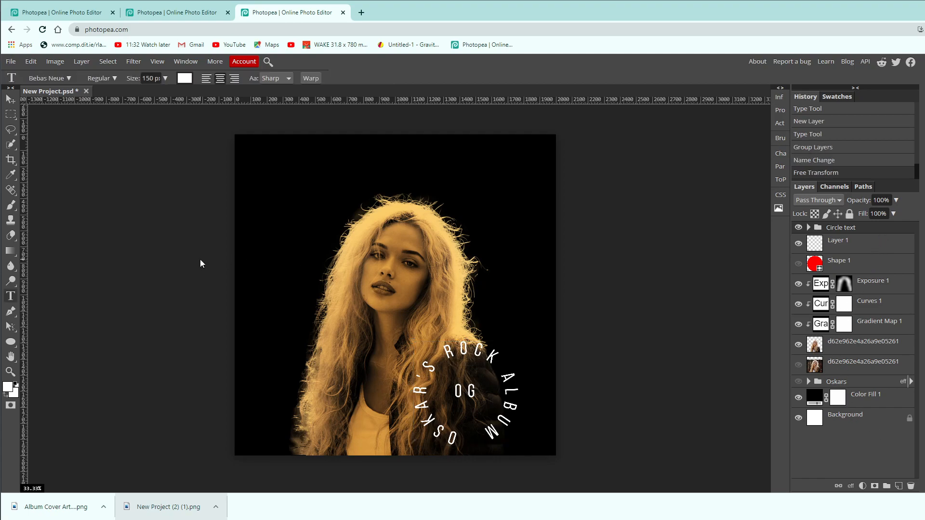
Add a left-aligned two-line text "MR." / "OWA OWA" in the cover's upper-left area.
left_click(273, 163)
type("M")
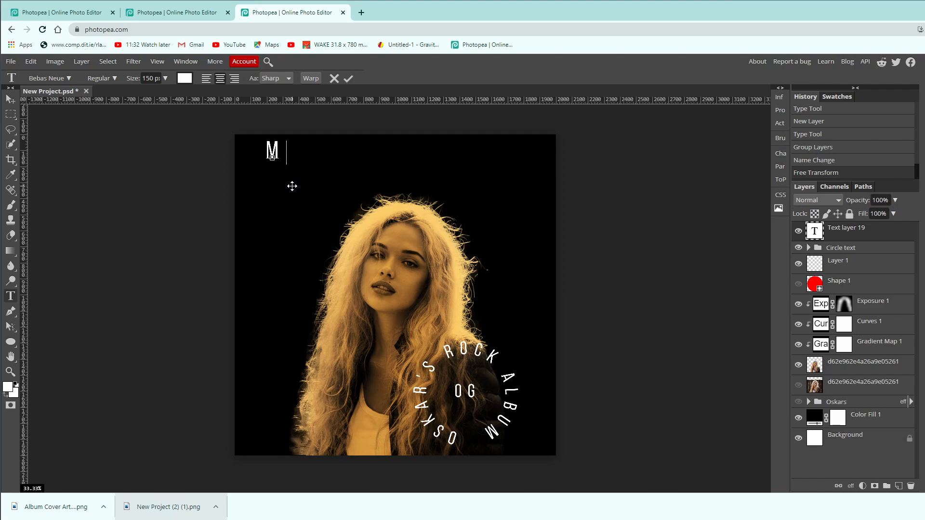
type(" R .")
key("Return")
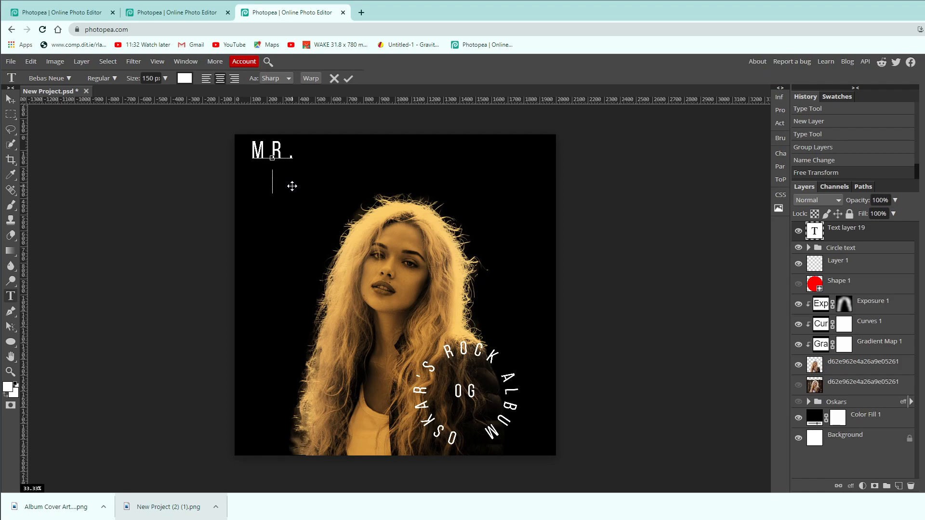
key("BackSpace")
key("Return")
key("BackSpace")
left_click(209, 81)
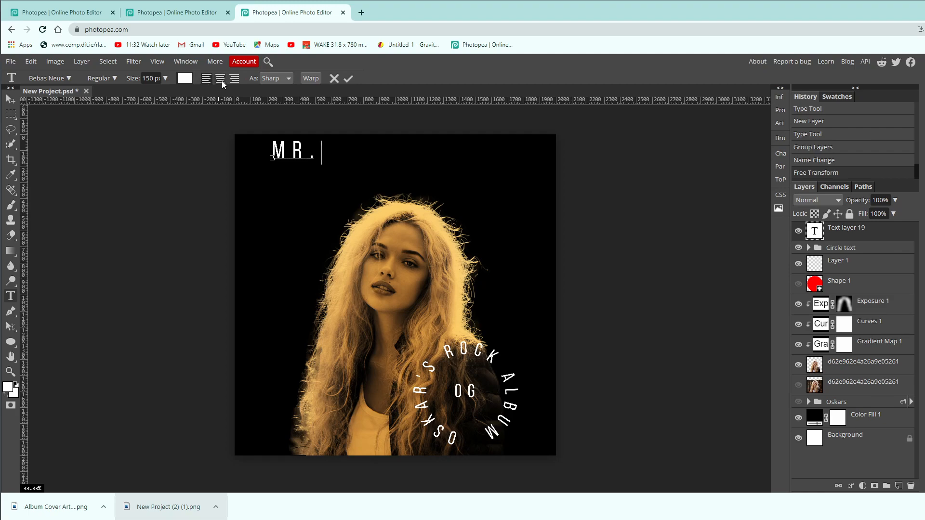
key("Return")
type("OWA ")
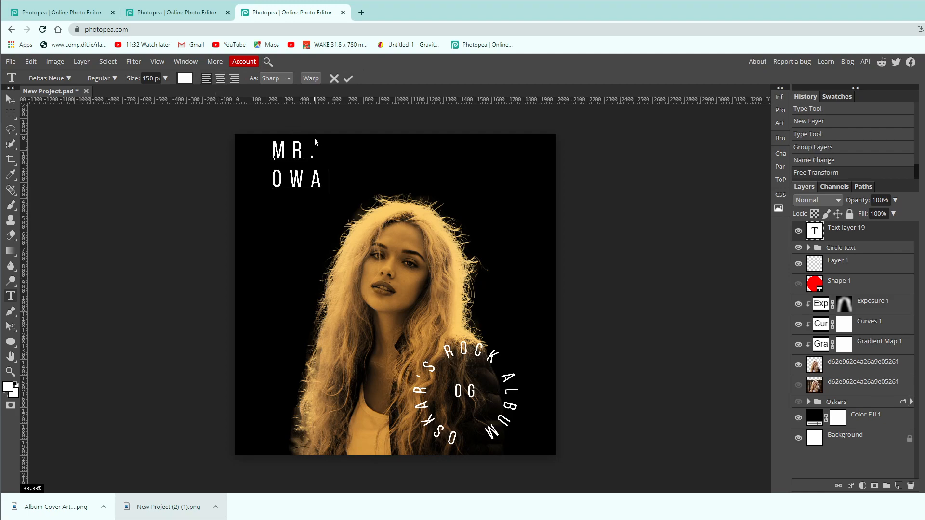
type("OWA")
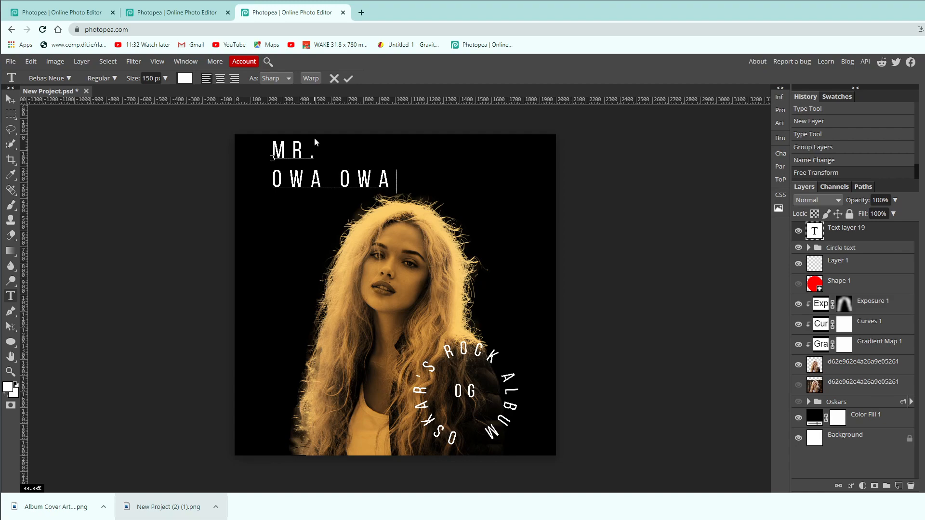
left_click(885, 238)
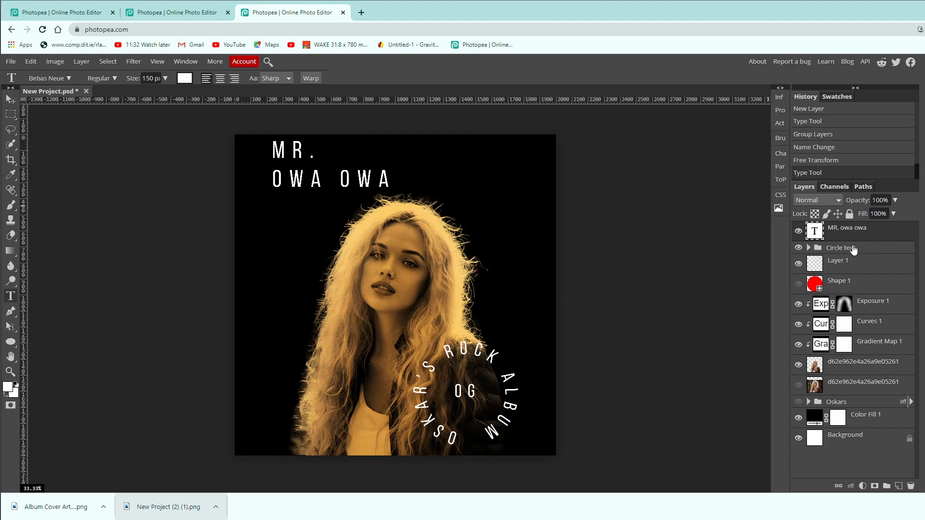
Set the whole "MR. OWA OWA" text to size 116 px and its vertical scale to 83%.
key("v")
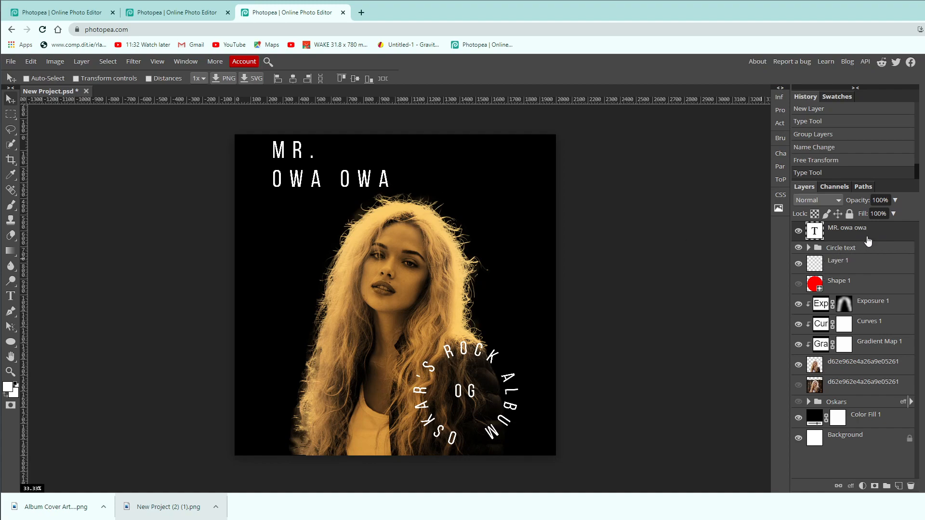
key("t")
left_click(391, 205)
triple_click(385, 184)
left_click(386, 184)
key("ctrl+a")
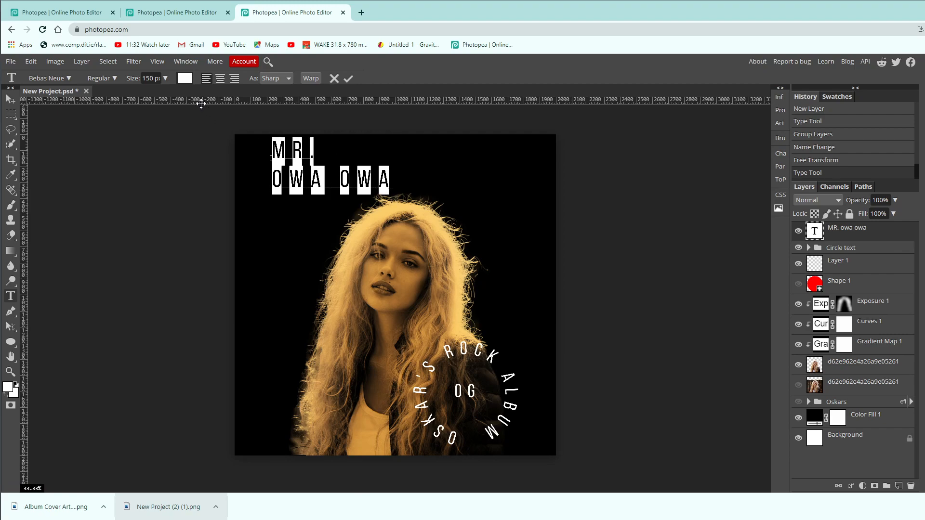
left_click(165, 78)
left_click_drag(167, 93, 164, 96)
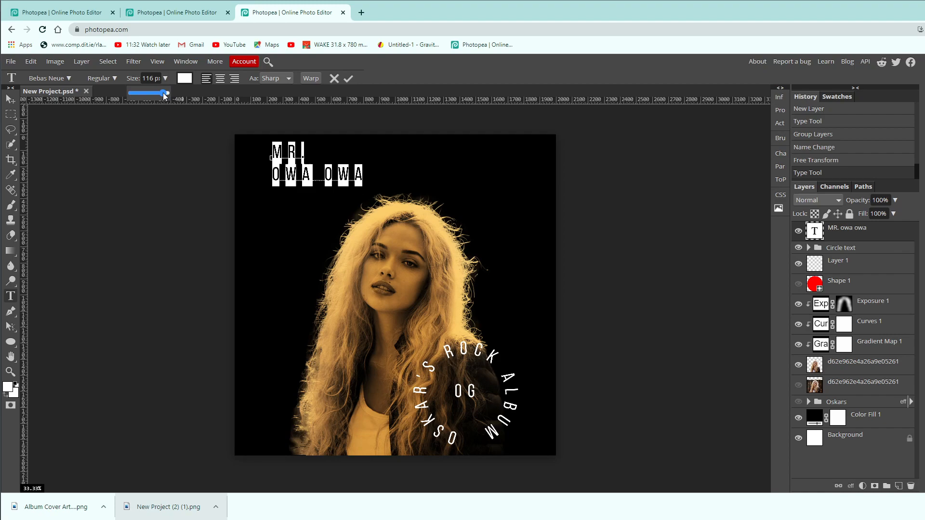
left_click(782, 156)
left_click_drag(659, 179, 655, 180)
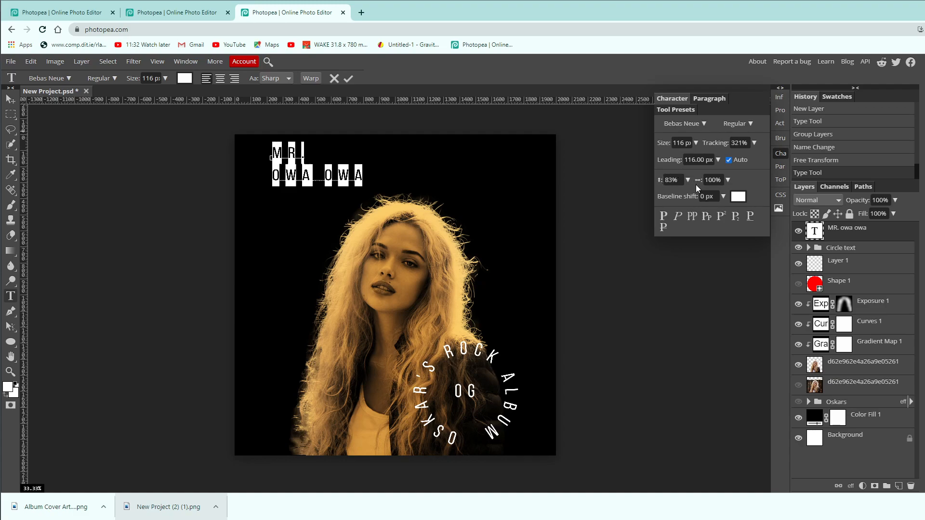
Set the space before and after paragraphs of the "MR. OWA OWA" text to -20 px.
left_click(781, 167)
left_click_drag(662, 178, 605, 179)
left_click_drag(706, 178, 680, 178)
left_click(780, 168)
left_click(779, 171)
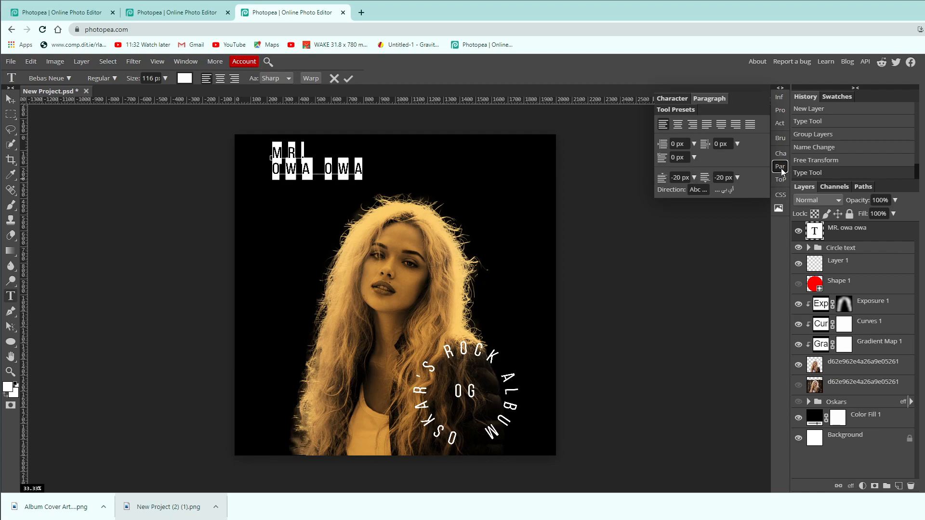
Set the "MR. OWA OWA" text's tracking to 504% and its vertical scale to 58%.
left_click(780, 154)
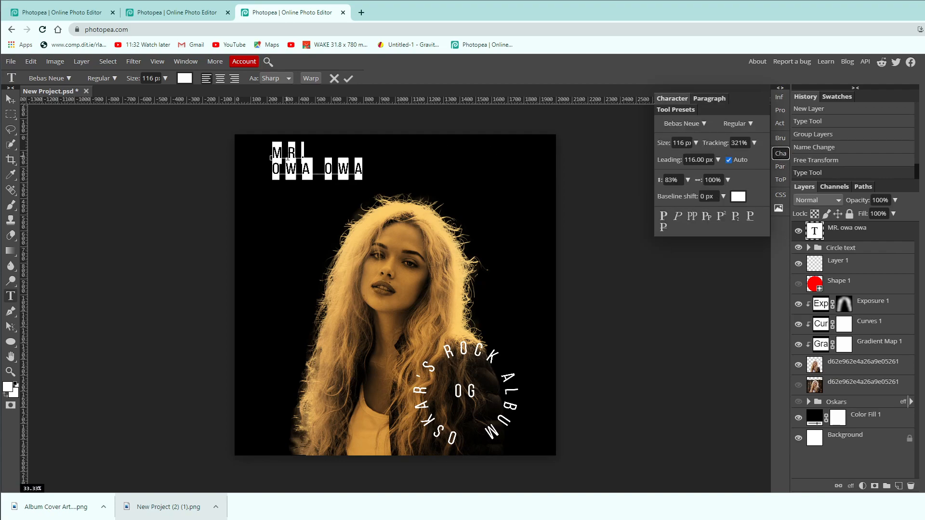
left_click_drag(709, 143, 714, 143)
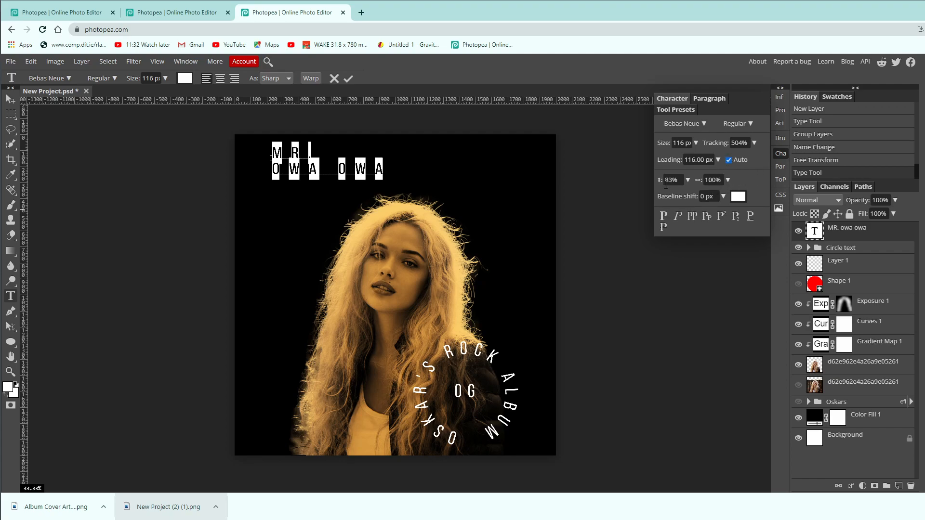
left_click_drag(658, 180, 653, 180)
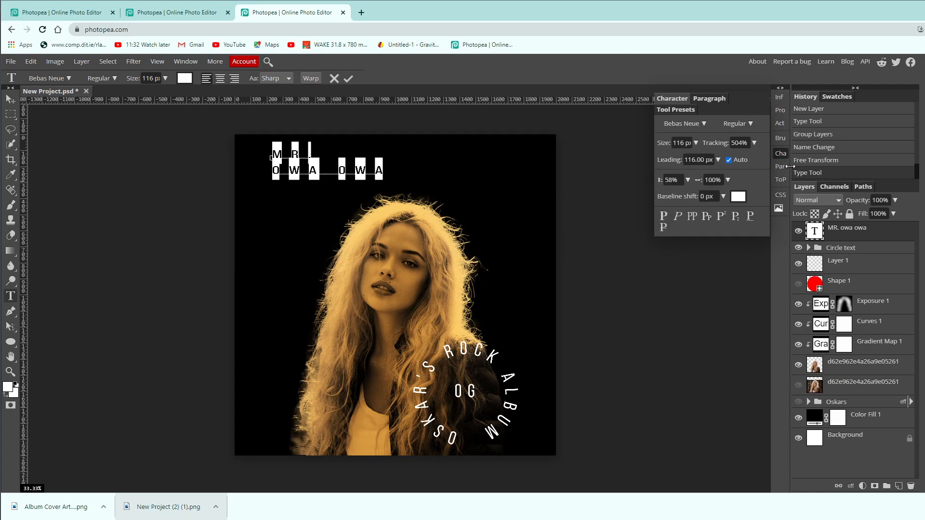
left_click(886, 238)
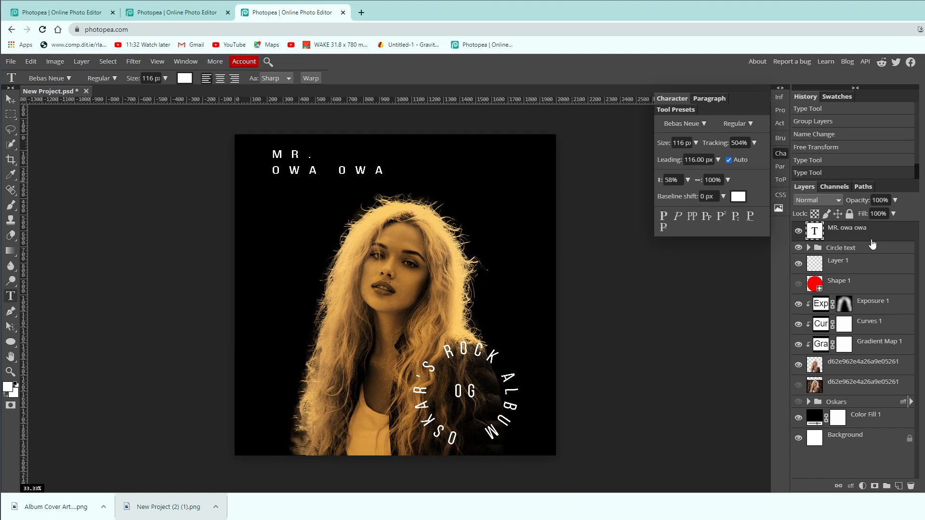
left_click(779, 154)
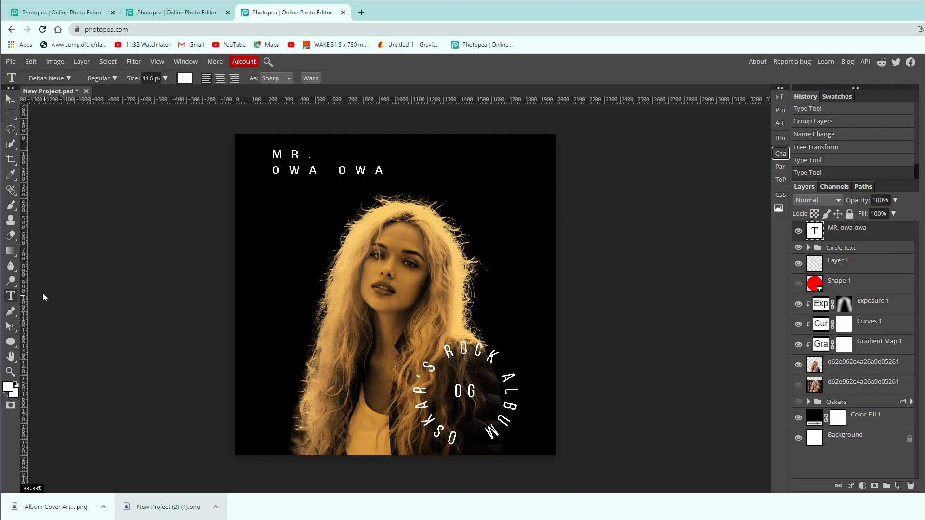
Add a three-line text "02" / "11" / "21" in the cover's upper-right area.
left_click(512, 153)
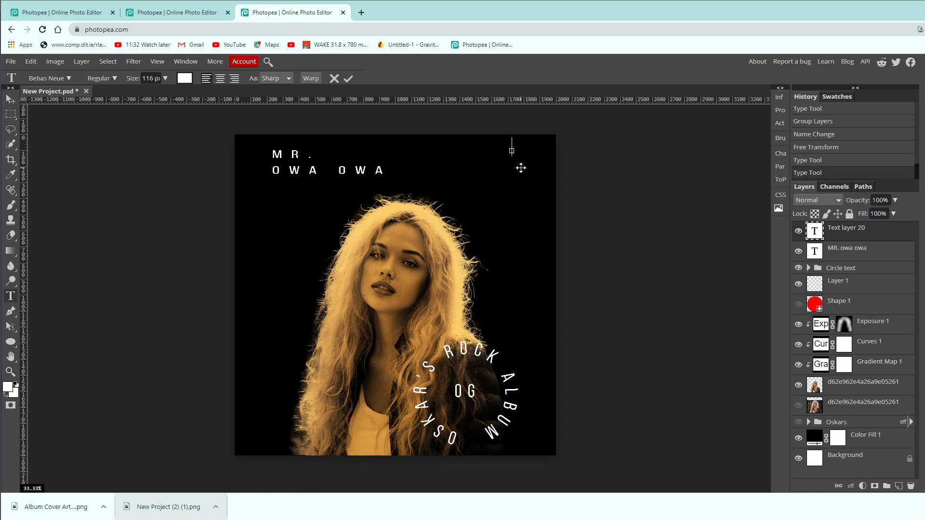
type("02")
key("Return")
type("11")
key("Return")
type("21")
Set the "02 11 21" text's size to 89 px and shift it slightly to the right.
key("ctrl+a")
left_click_drag(165, 78, 161, 96)
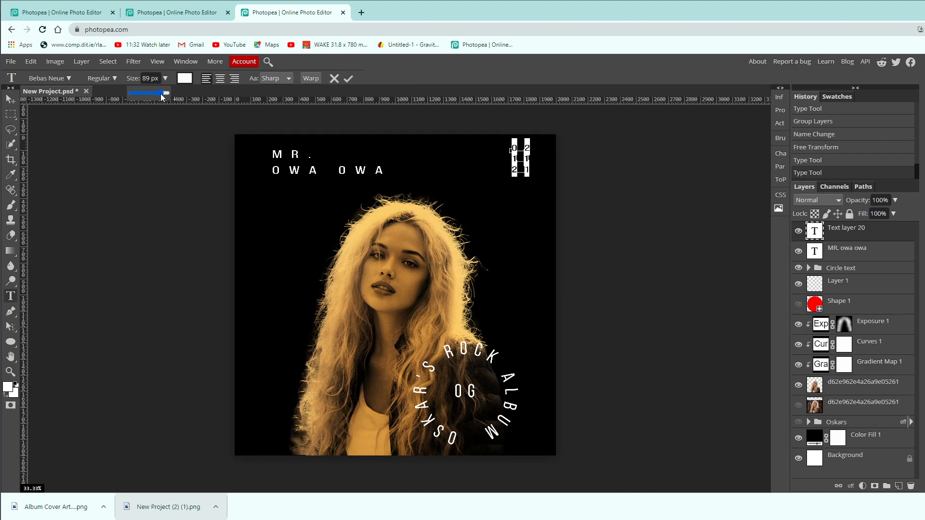
left_click_drag(493, 173, 500, 175)
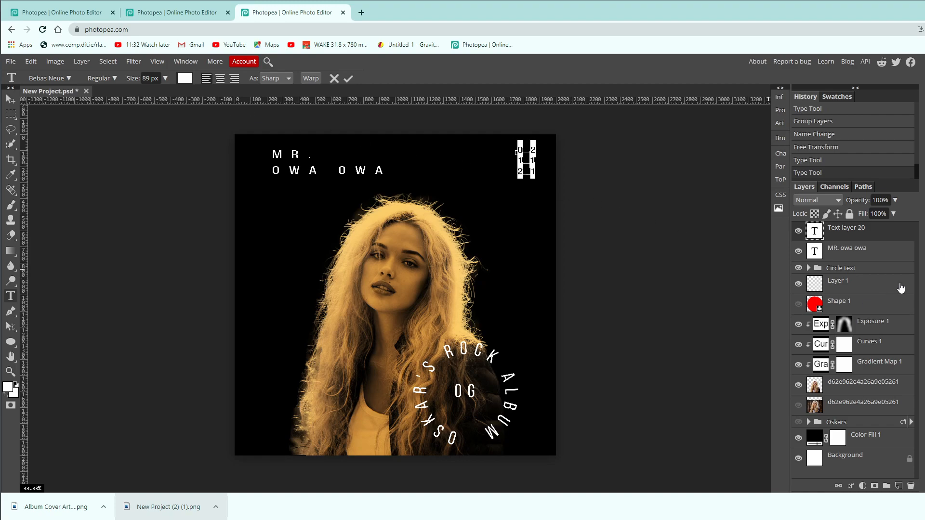
left_click(887, 236)
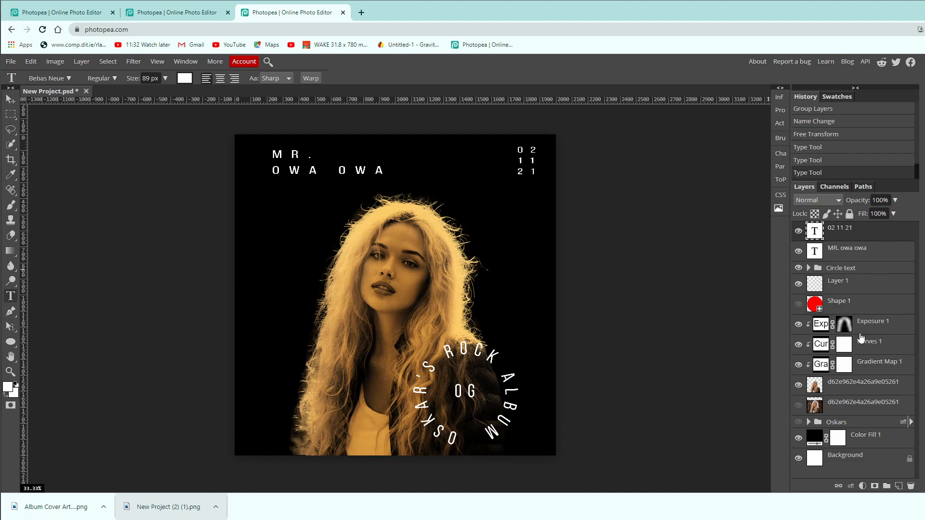
Show the glowing title group and move the "MR. OWA OWA" text just above it, aligned with its left edge.
left_click(798, 422)
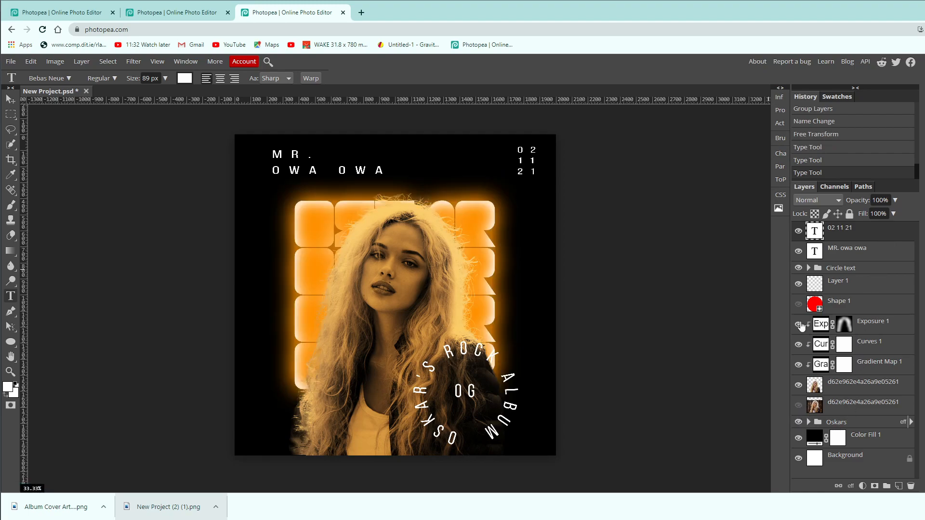
left_click(884, 255)
key("v")
left_click_drag(293, 168, 318, 185)
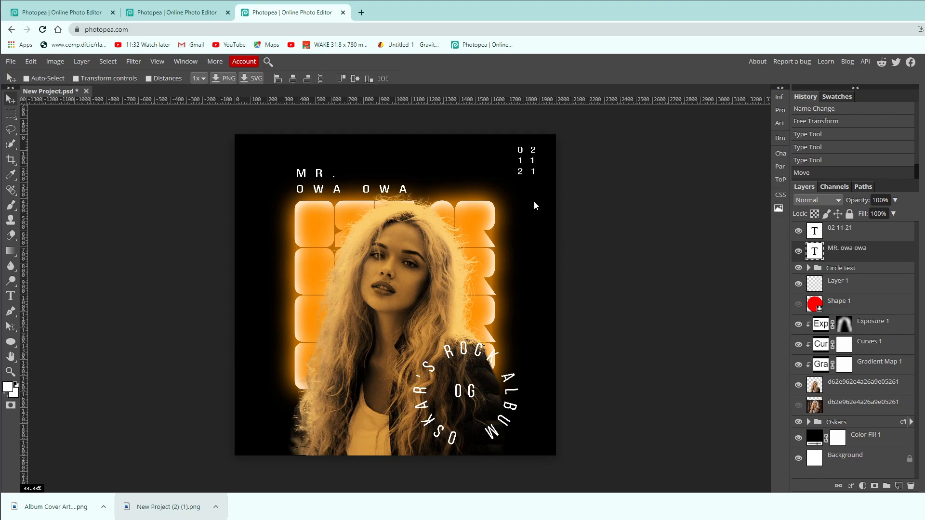
key("ctrl+z")
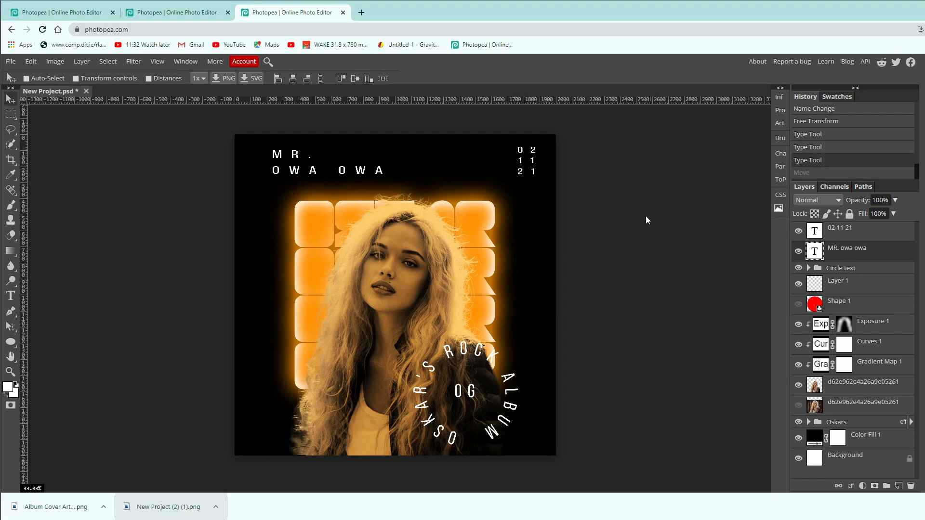
left_click_drag(311, 160, 336, 178)
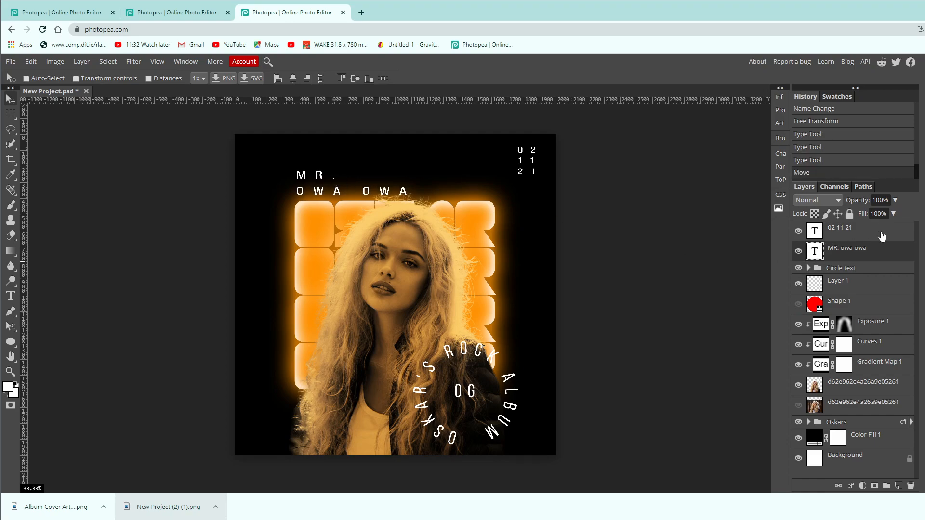
Move the "02 11 21" text above the title's right end and set its size to 81 px, aligned with the title's right edge.
left_click(821, 236)
left_click_drag(533, 168, 487, 184)
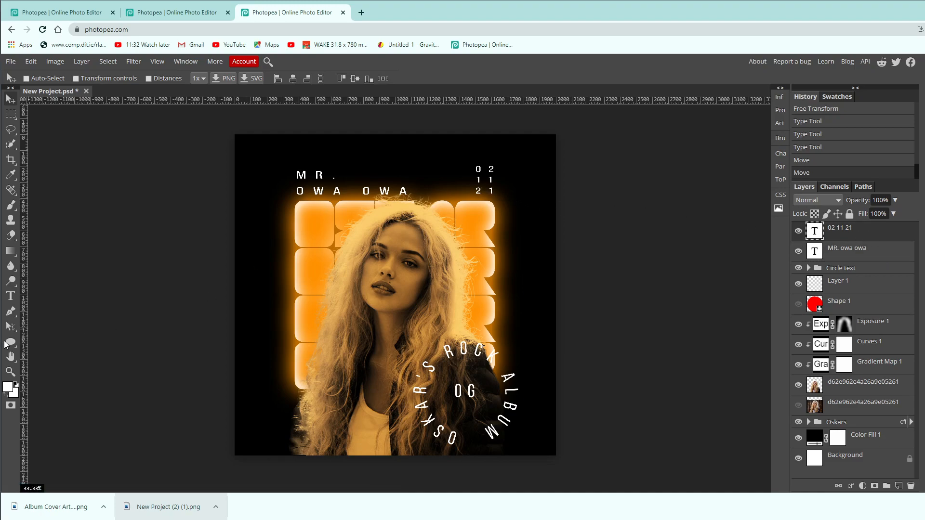
left_click(10, 296)
double_click(485, 190)
key("ctrl+a")
left_click(164, 79)
left_click_drag(159, 93, 158, 92)
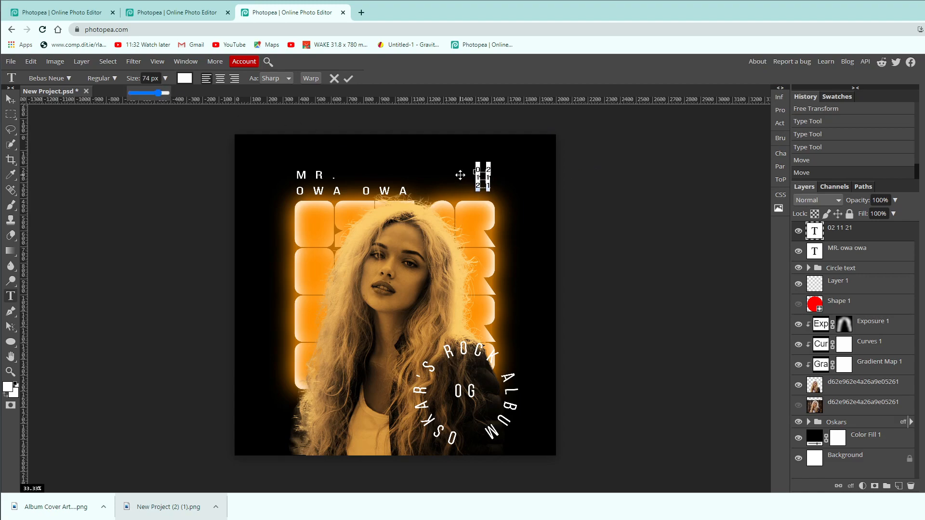
left_click_drag(460, 175, 464, 178)
left_click(165, 78)
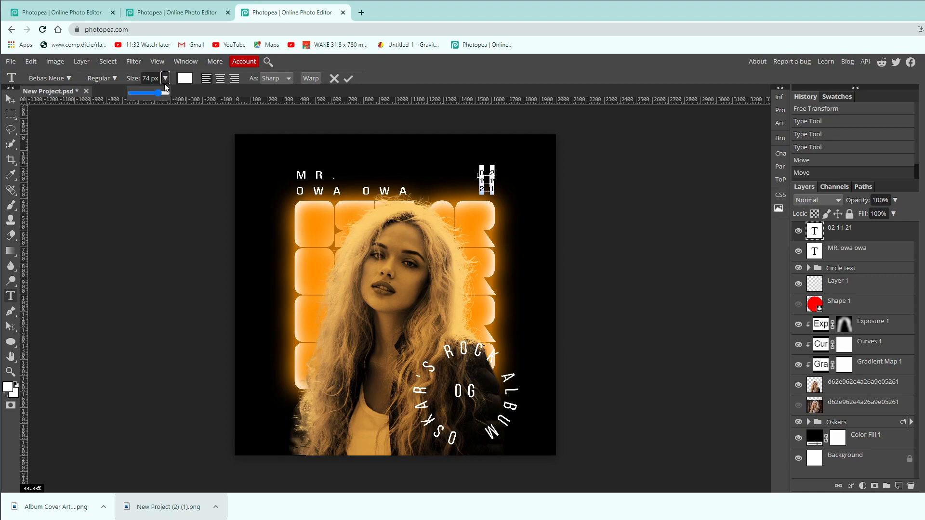
left_click_drag(158, 93, 159, 92)
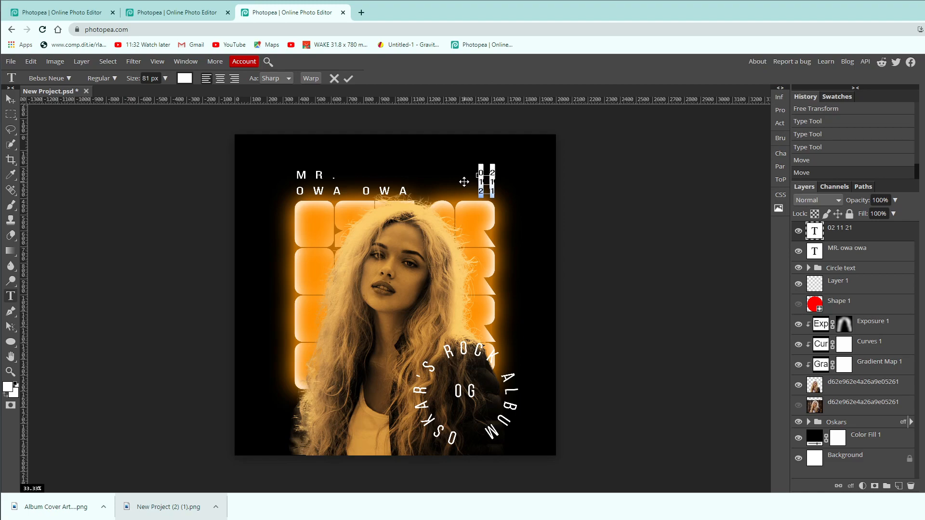
left_click(896, 236)
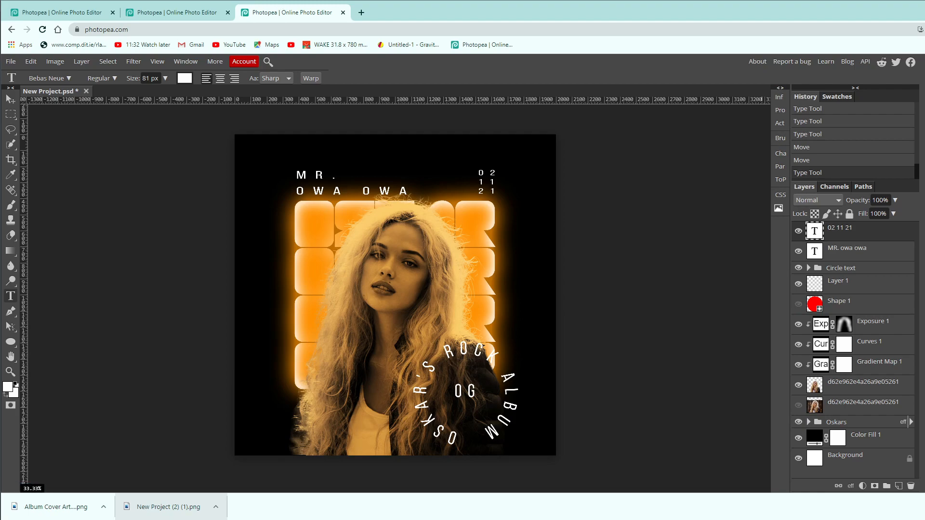
Place the dark grainy texture image in the project and stretch it to cover the whole canvas.
left_click_drag(487, 204, 448, 289)
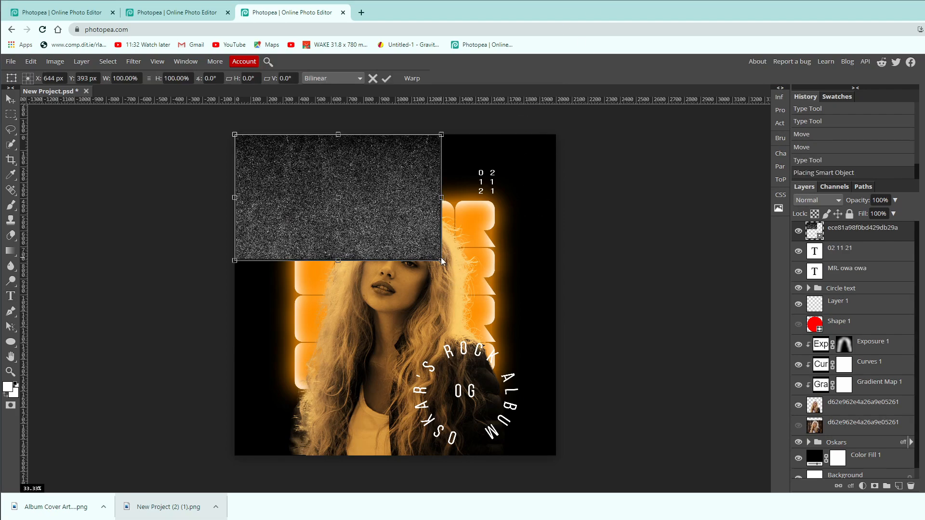
left_click_drag(441, 260, 592, 366)
left_click_drag(520, 276, 506, 268)
left_click_drag(399, 343, 399, 469)
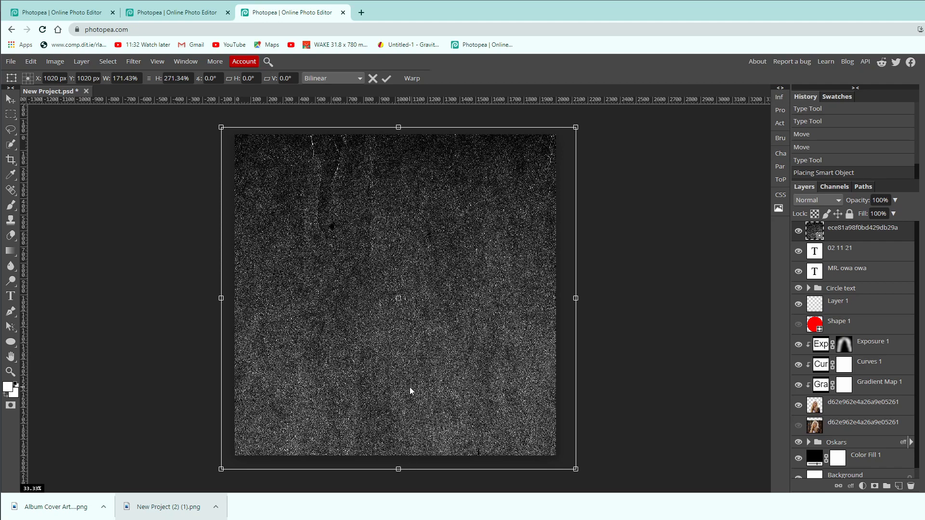
key("Return")
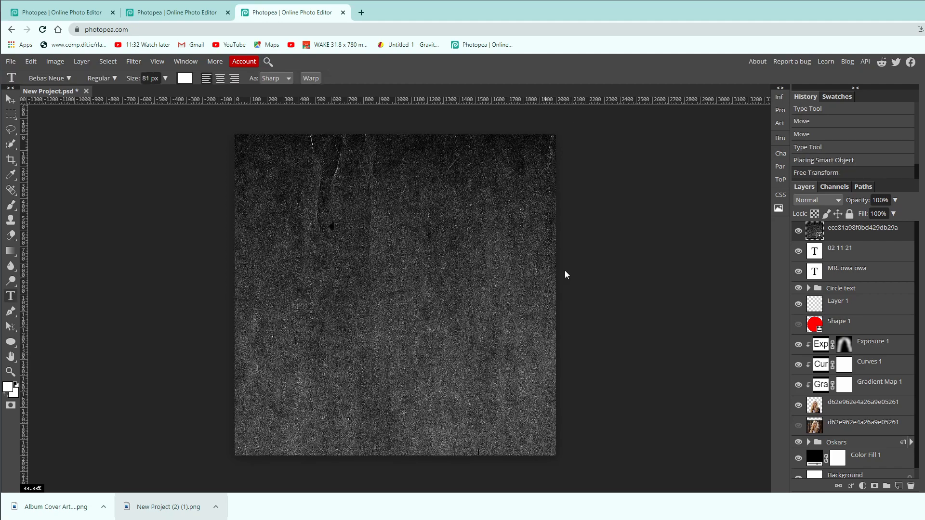
Set the texture layer's blend mode to Screen and its opacity to 60%.
left_click(825, 200)
left_click(819, 356)
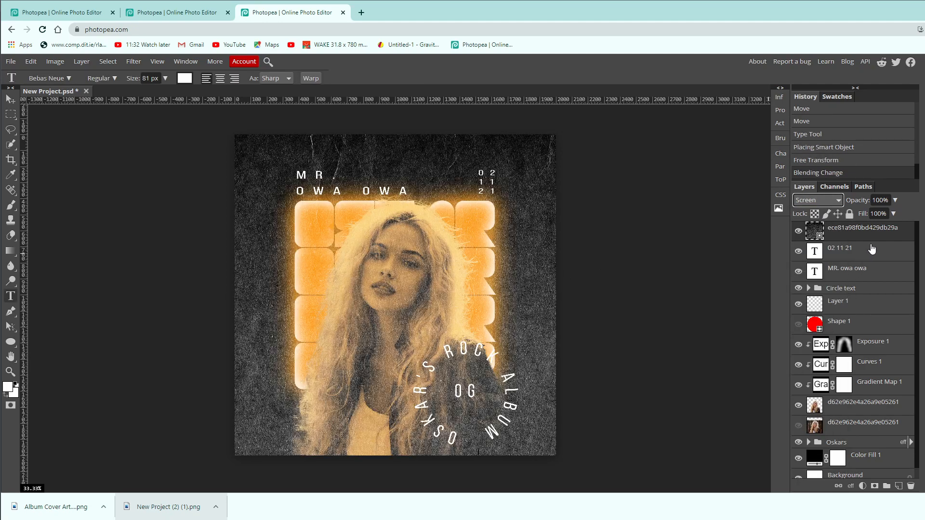
left_click(895, 199)
left_click_drag(897, 214, 878, 219)
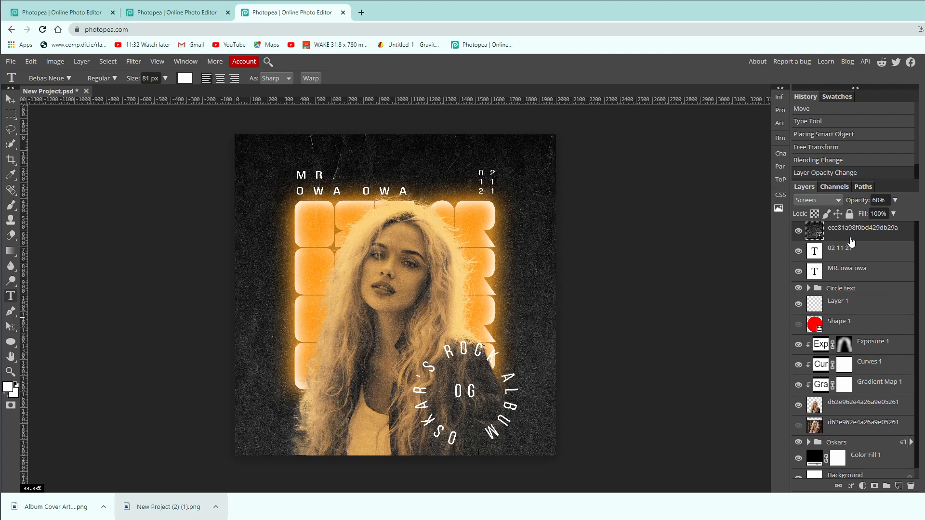
Add a raster mask to the texture layer and set the Brush tool's foreground color to black (000000).
left_click(875, 486)
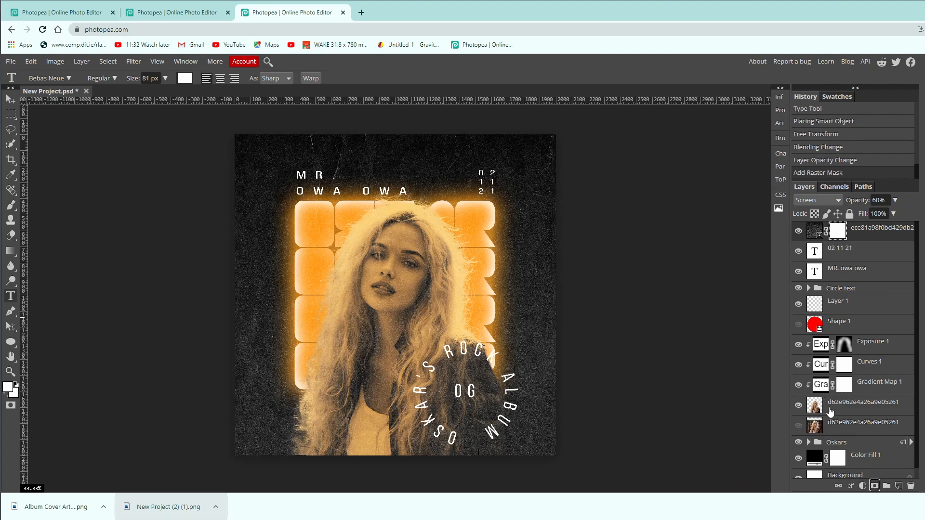
left_click(10, 205)
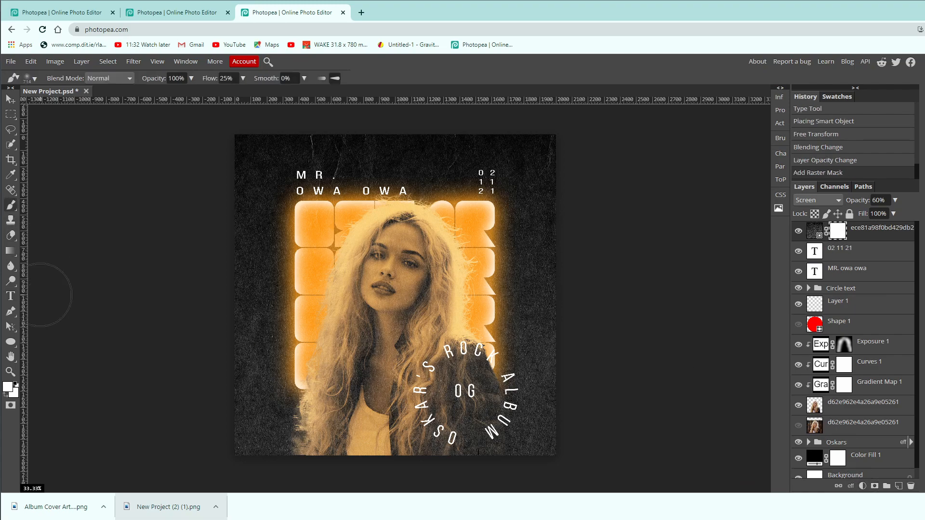
left_click(7, 388)
left_click(107, 301)
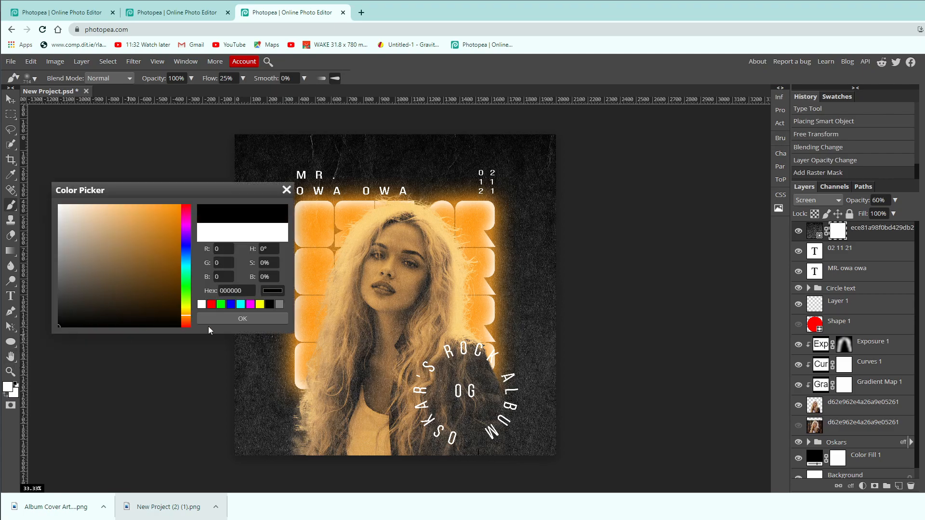
left_click(224, 319)
Paint with an enlarged brush on the texture layer's mask to fade the texture over the woman's face, hair, torso and jacket.
key("bracketright")
key("bracketright")
key("bracketright")
key("bracketright")
key("bracketright")
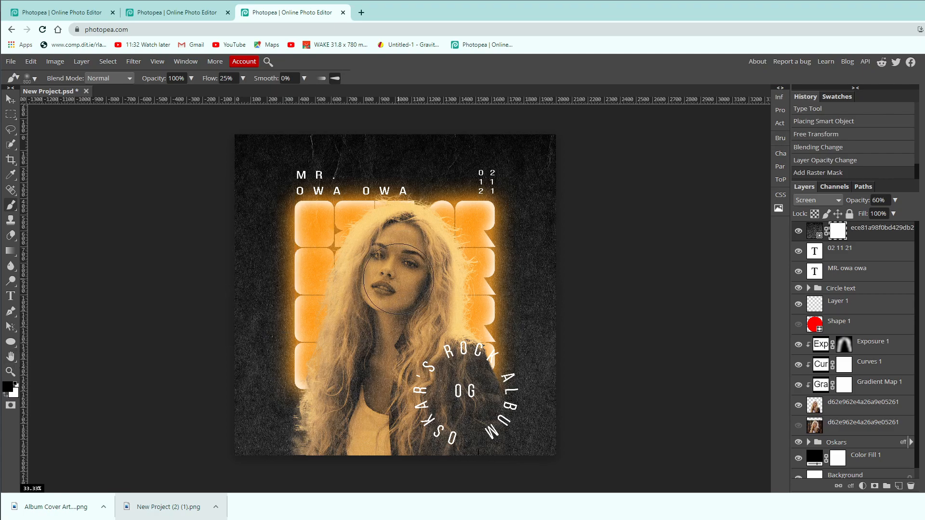
left_click(400, 264)
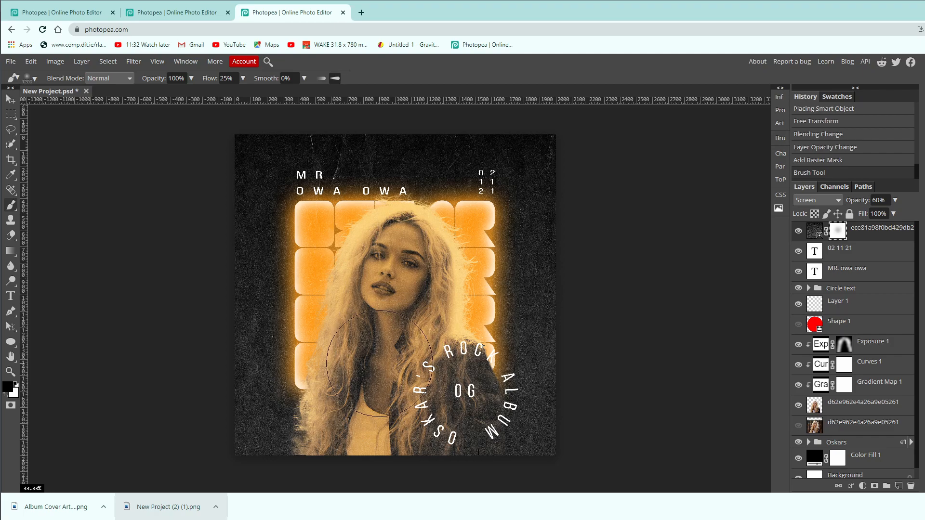
left_click(375, 382)
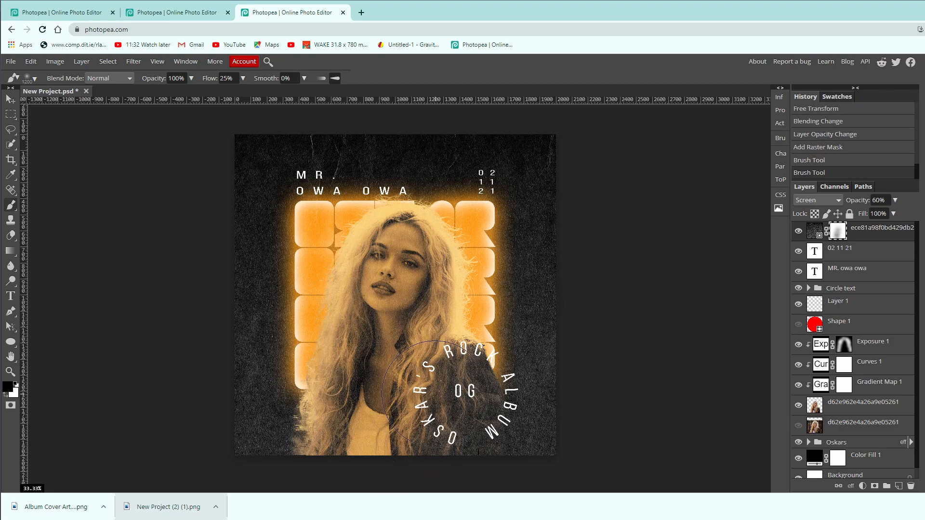
left_click(456, 427)
left_click(356, 438)
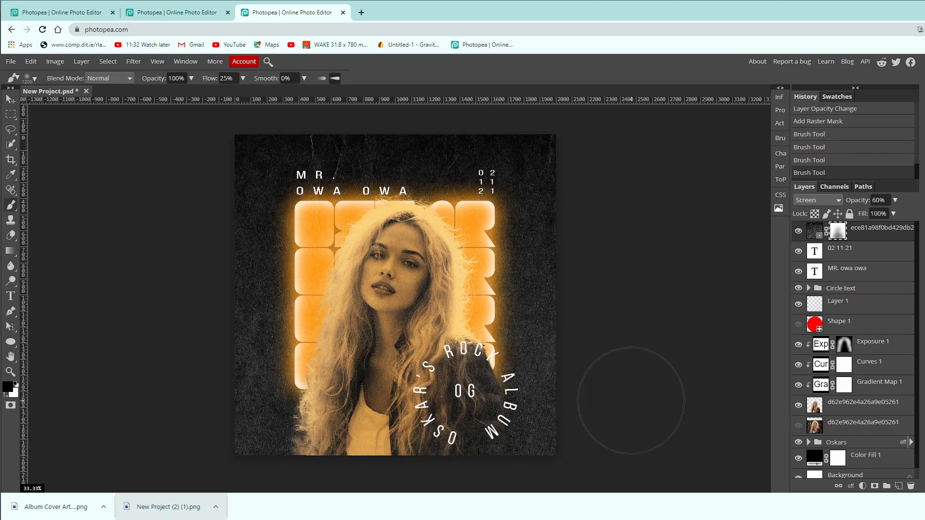
left_click(799, 232)
left_click(799, 231)
Add a Color Lookup adjustment layer above the texture layer using the Neon 770.CUBE LUT.
left_click(862, 485)
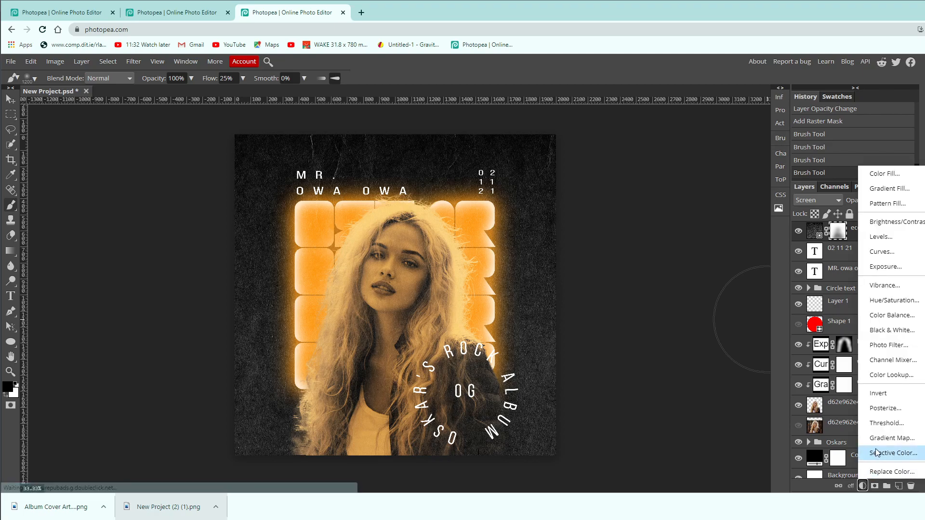
left_click(890, 375)
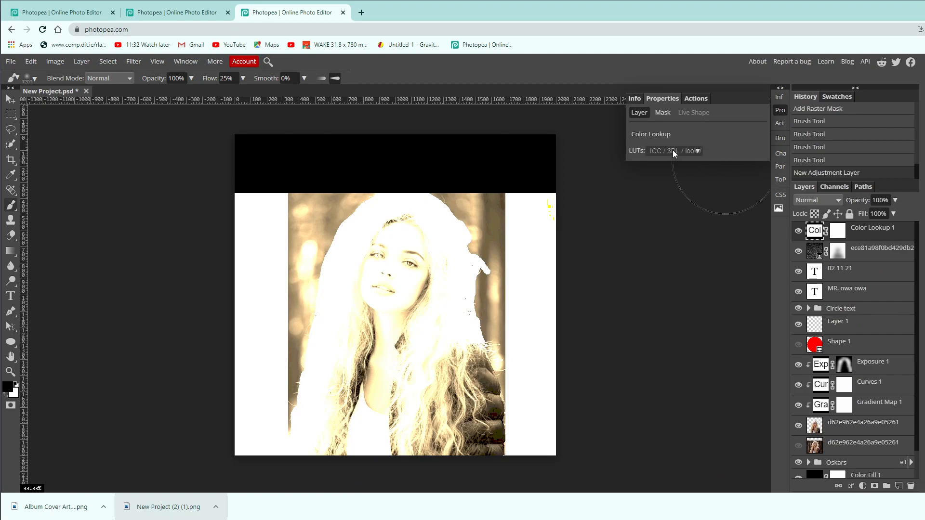
left_click(686, 151)
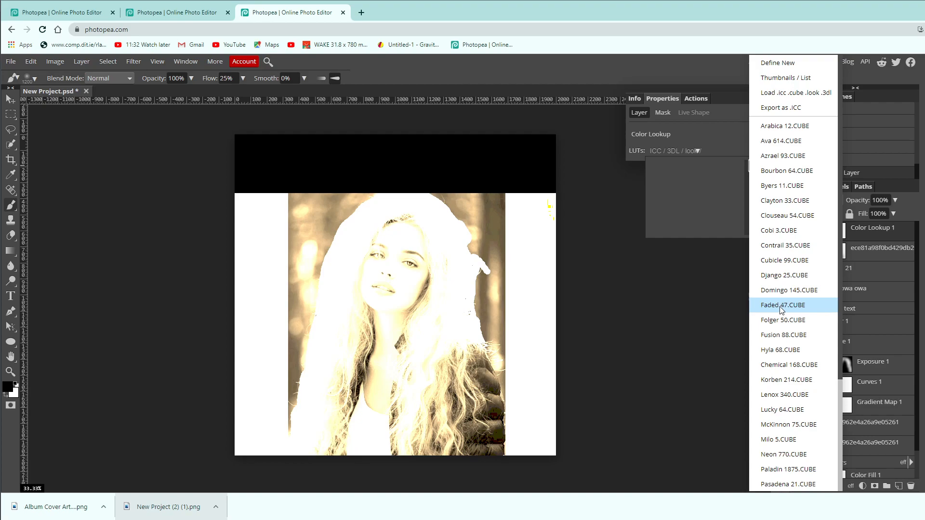
scroll(788, 304, "down", 1)
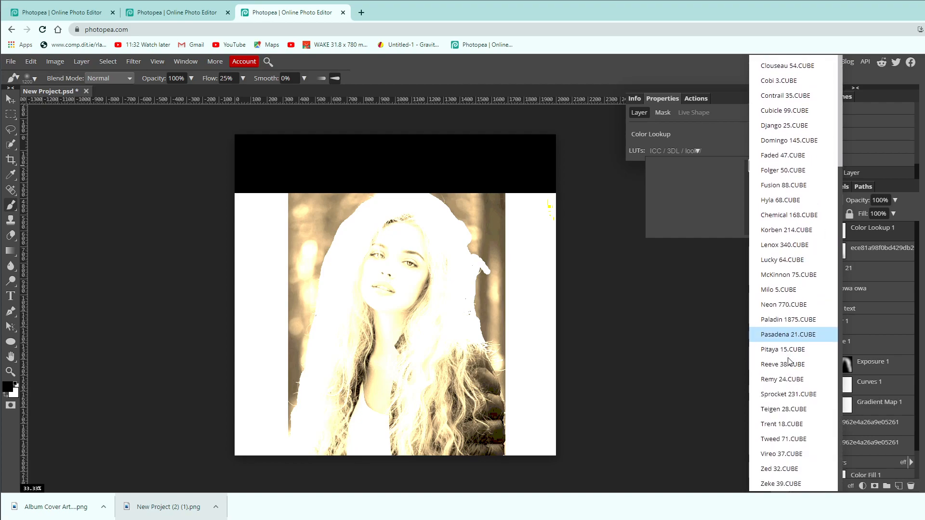
left_click(784, 305)
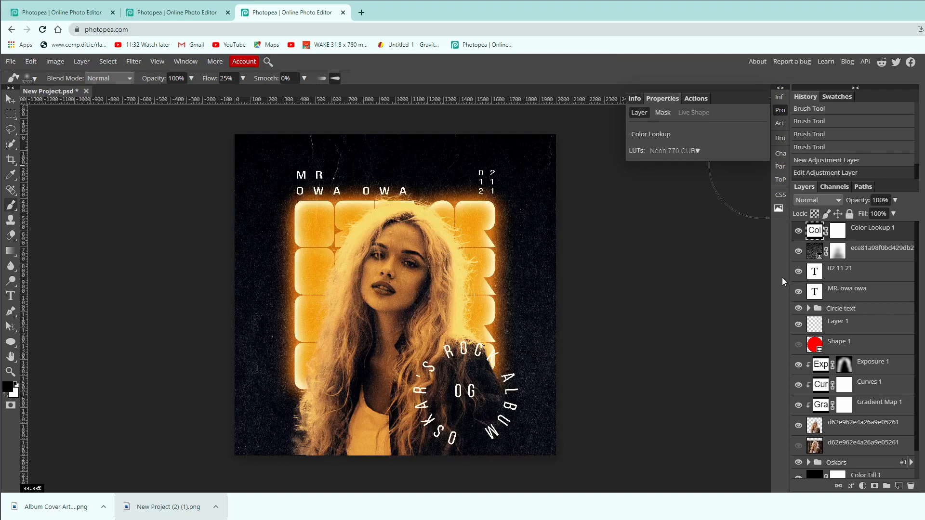
Set the Color Lookup layer's opacity to 57% and compare the cover with and without the adjustment.
left_click(893, 214)
left_click_drag(895, 215, 877, 218)
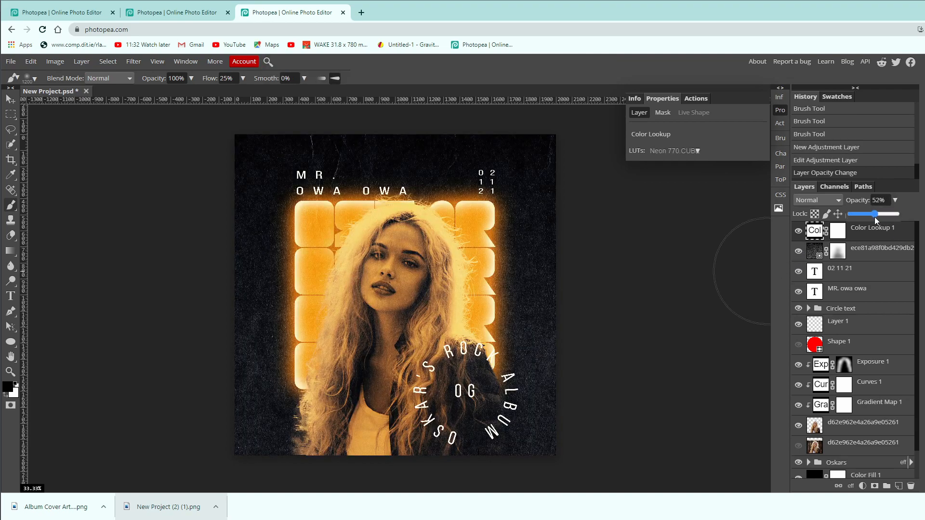
left_click(780, 110)
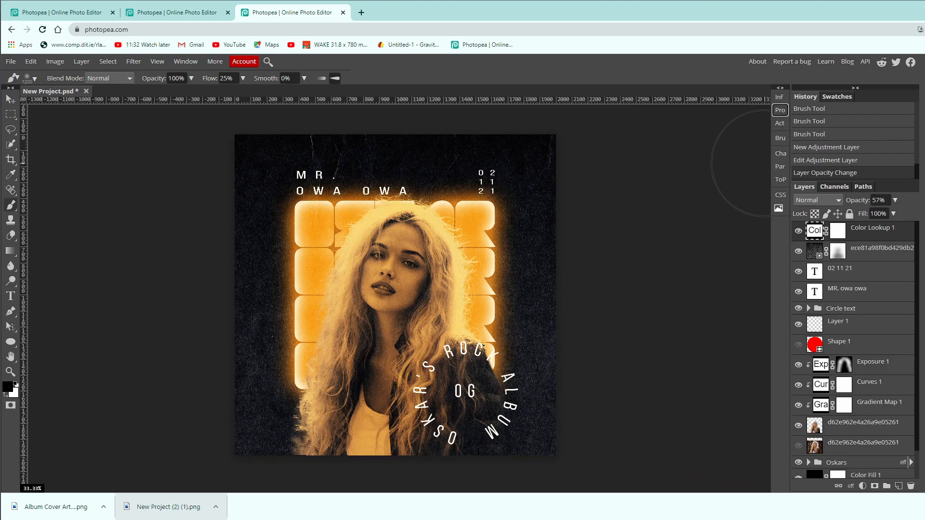
left_click(799, 233)
left_click(799, 234)
left_click(800, 233)
left_click(799, 234)
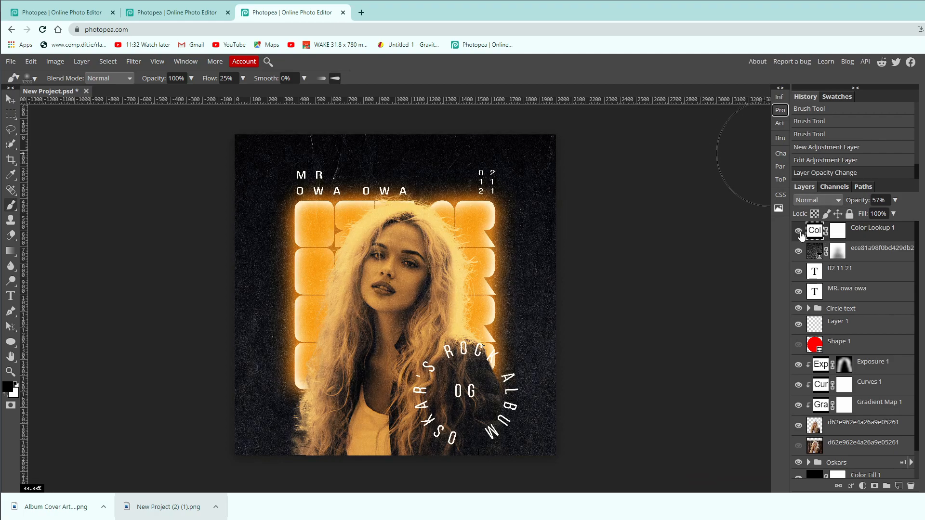